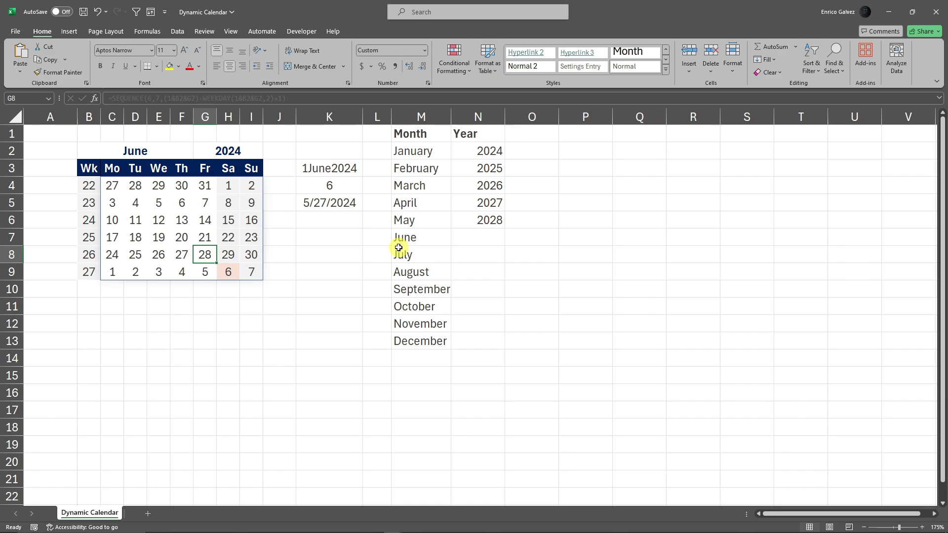
pyautogui.scroll(-3, 338, 362)
pyautogui.scroll(3, 343, 351)
pyautogui.scroll(-1, 346, 348)
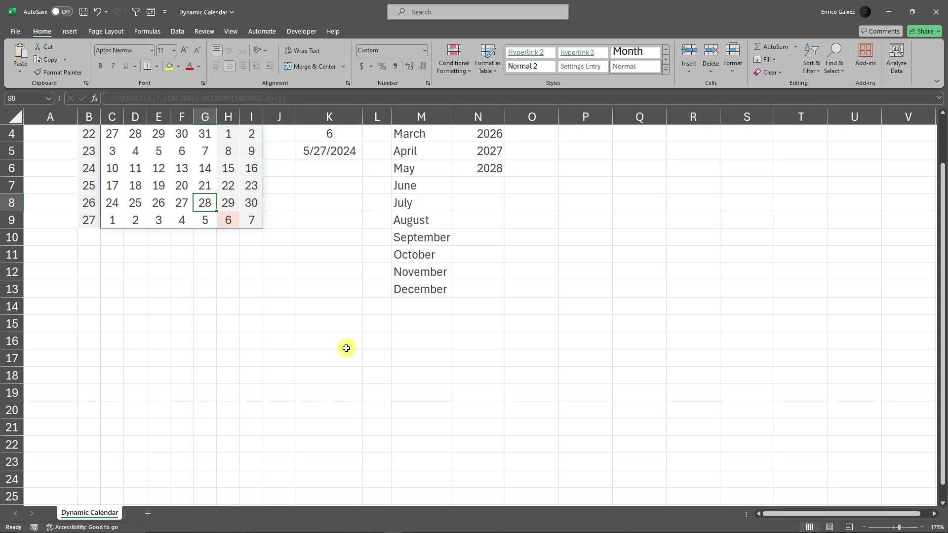
pyautogui.scroll(1, 346, 348)
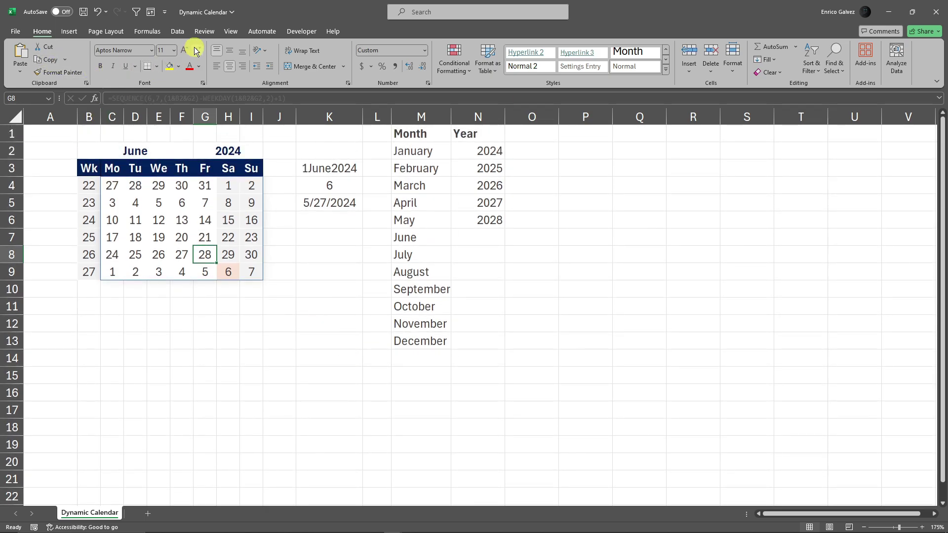
pyautogui.scroll(-1, 574, 333)
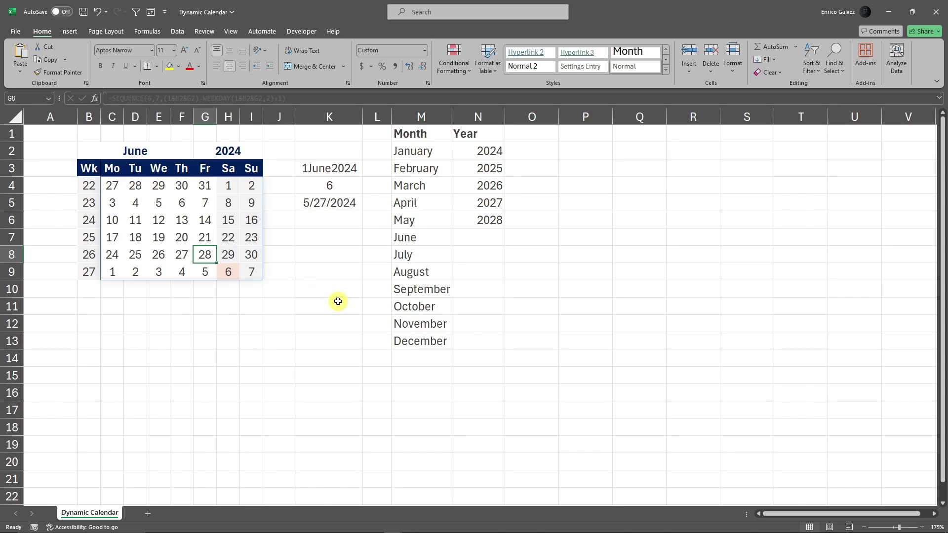
# Step: Switch to the blank Book1 workbook
pyautogui.moveTo(393, 526)
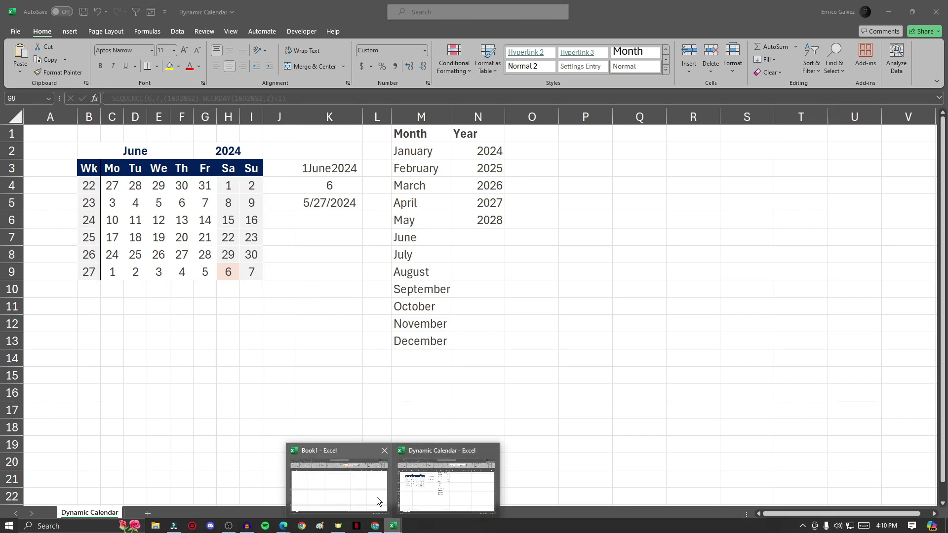
pyautogui.click(364, 493)
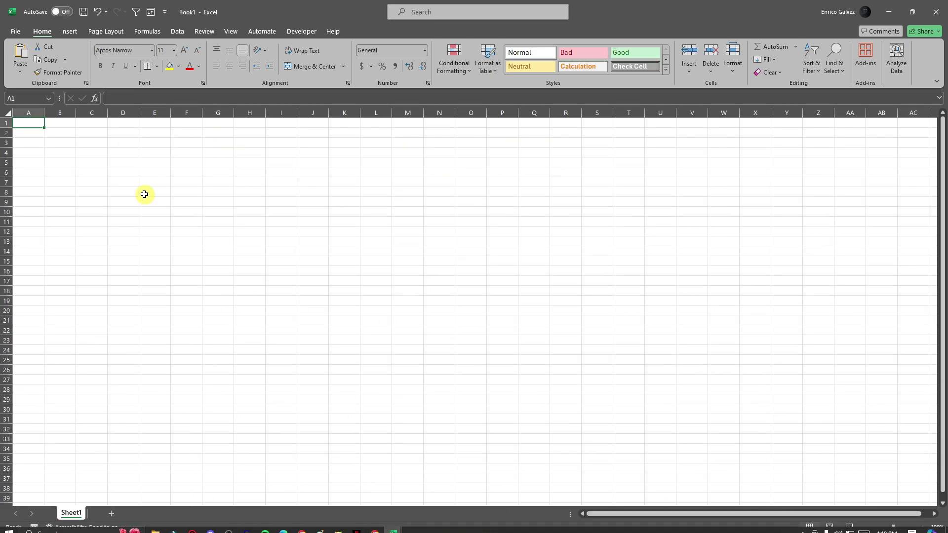
pyautogui.moveTo(123, 172); pyautogui.dragTo(706, 360)
pyautogui.moveTo(90, 182); pyautogui.dragTo(714, 396)
pyautogui.click(284, 260)
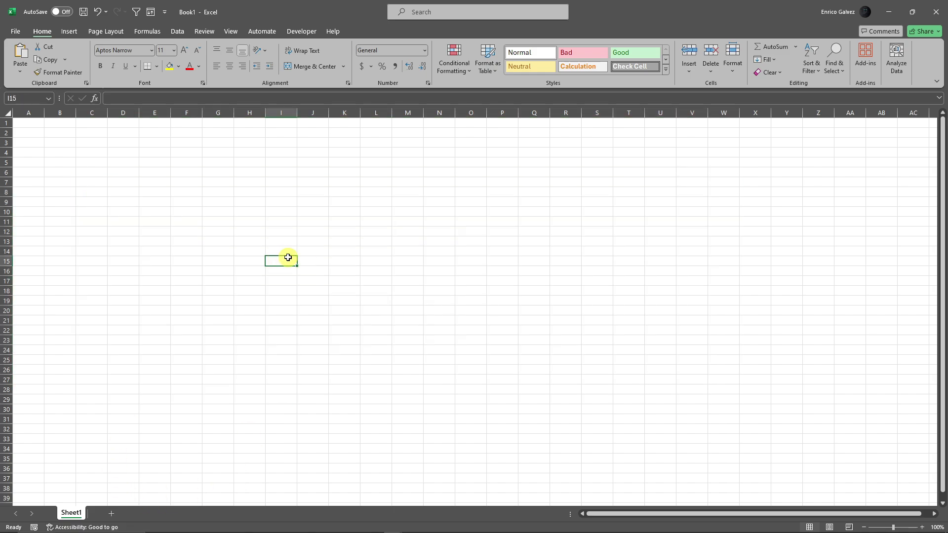
pyautogui.click(177, 202)
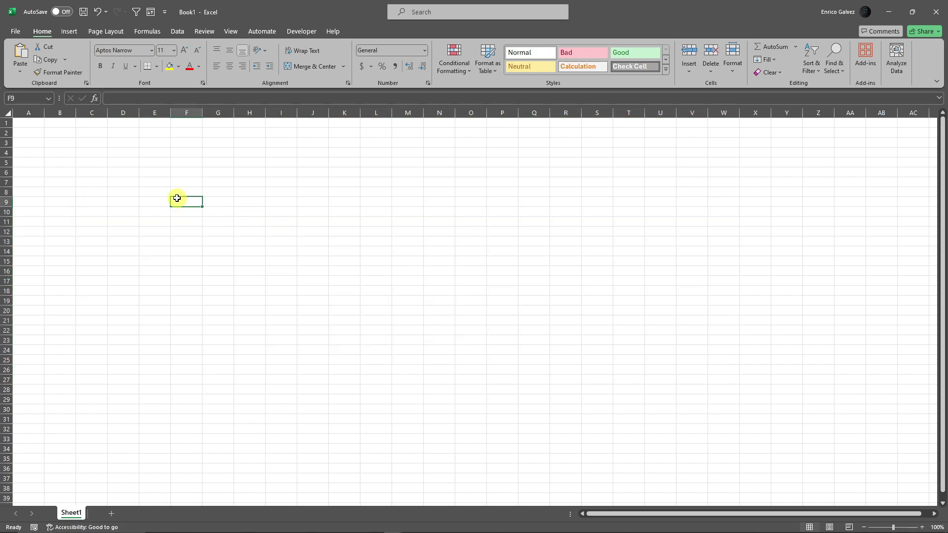
pyautogui.click(17, 31)
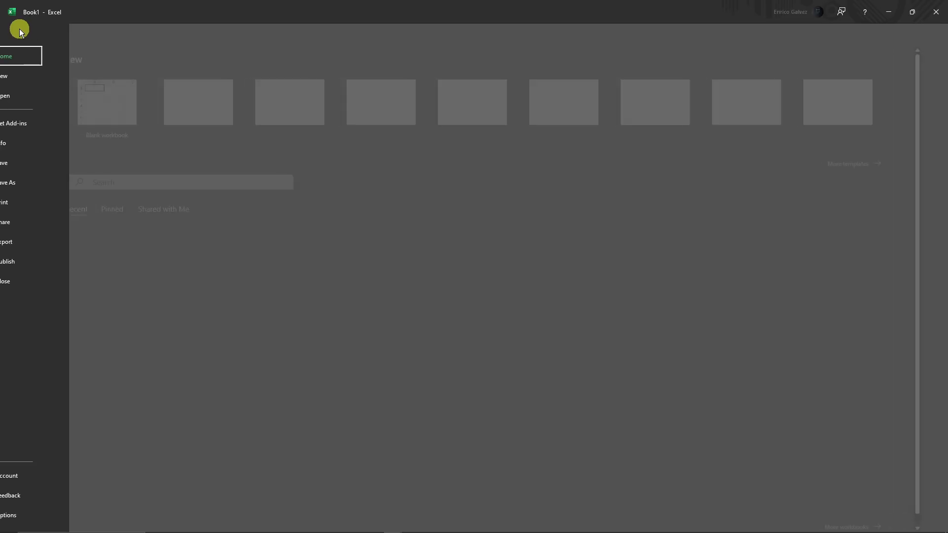
pyautogui.click(16, 33)
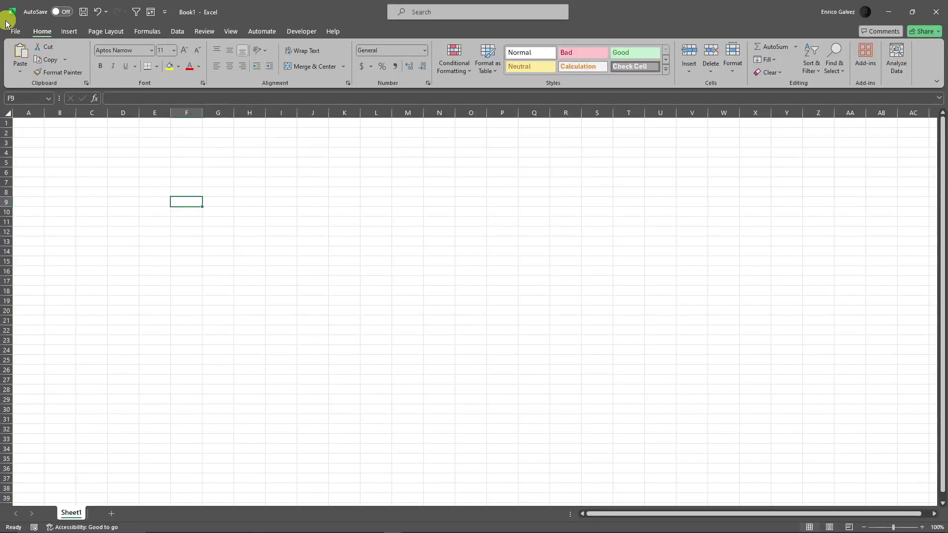
# Step: Open the template gallery for creating a new workbook
pyautogui.click(17, 32)
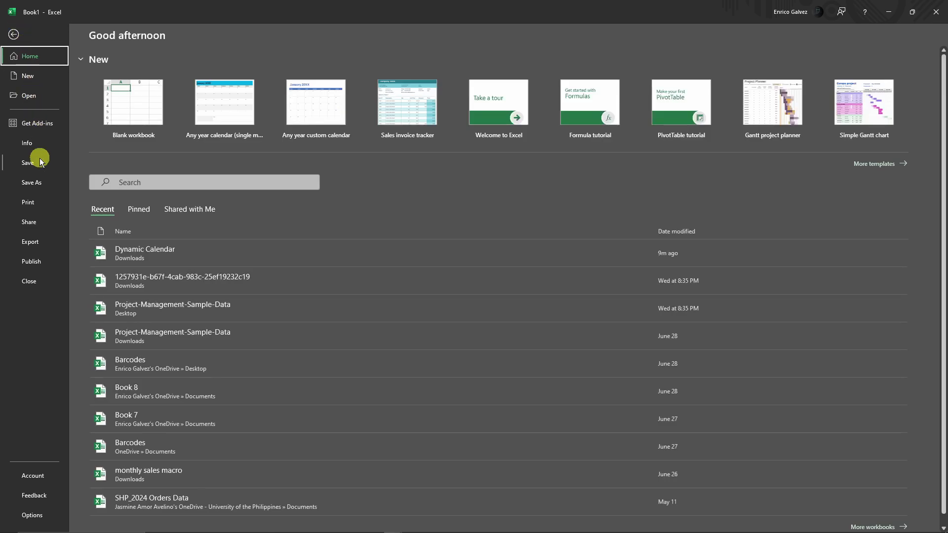
pyautogui.click(33, 79)
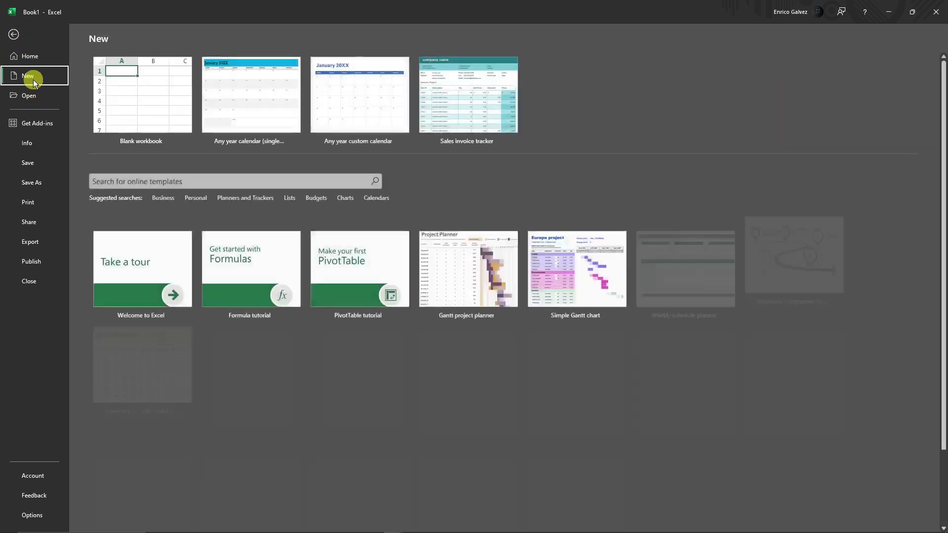
pyautogui.click(37, 58)
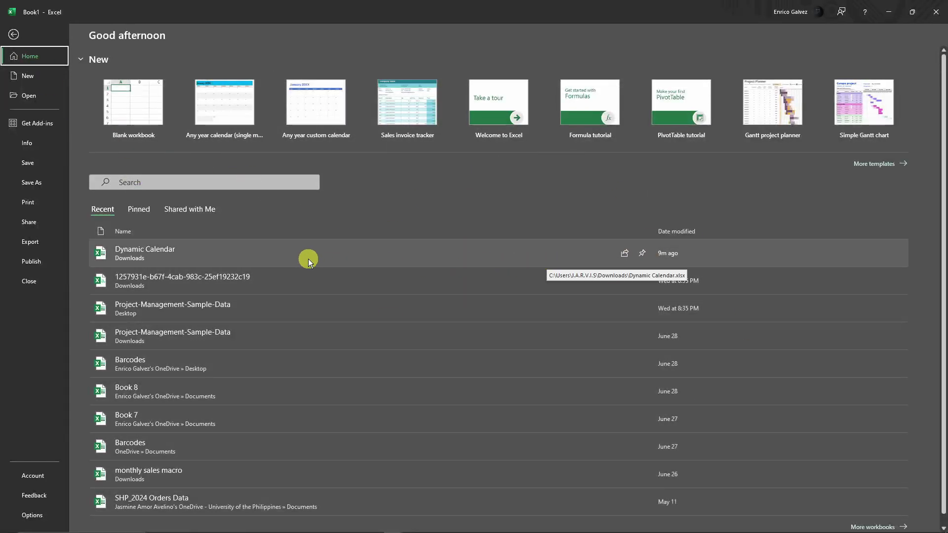
pyautogui.click(46, 76)
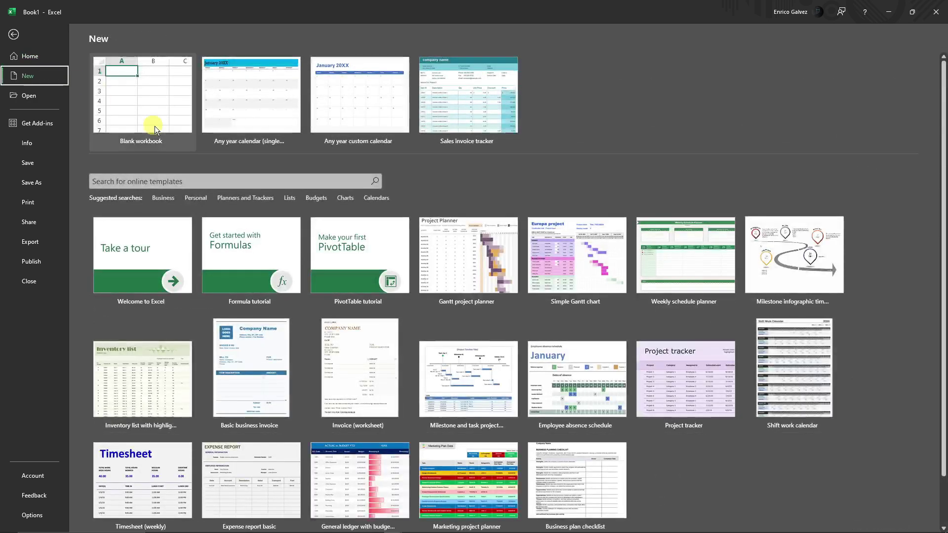
# Step: Search the online templates for "calendar" and look through the available calendar designs
pyautogui.click(155, 180)
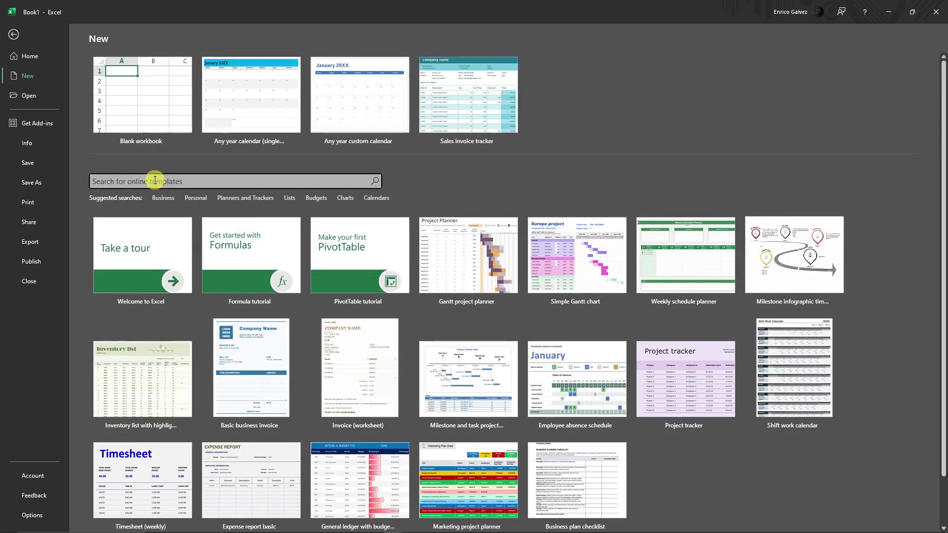
pyautogui.write('cal')
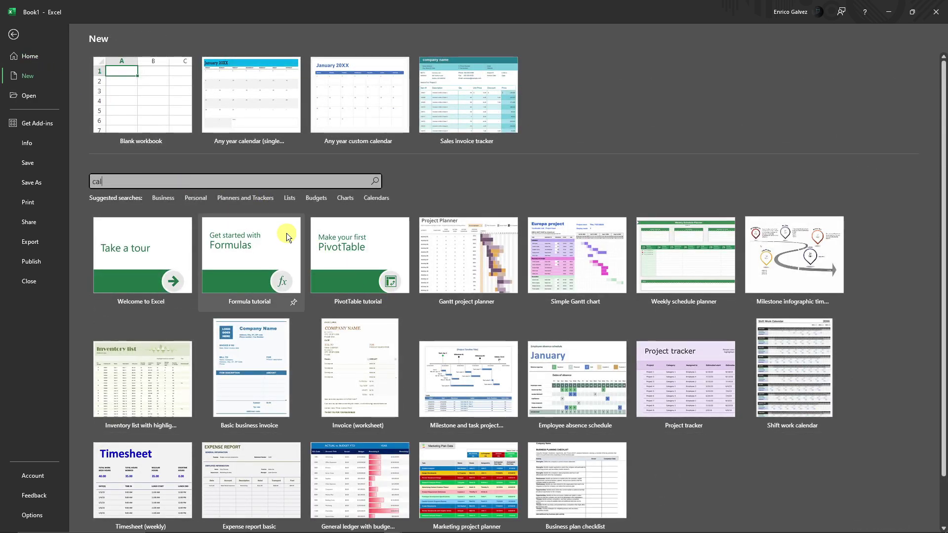
pyautogui.write('endar')
pyautogui.press('Return')
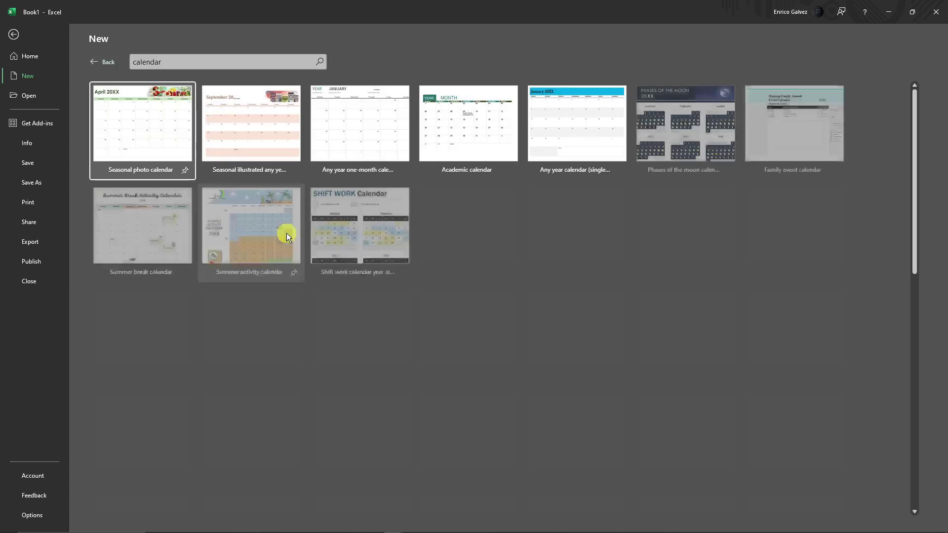
pyautogui.scroll(-4, 414, 241)
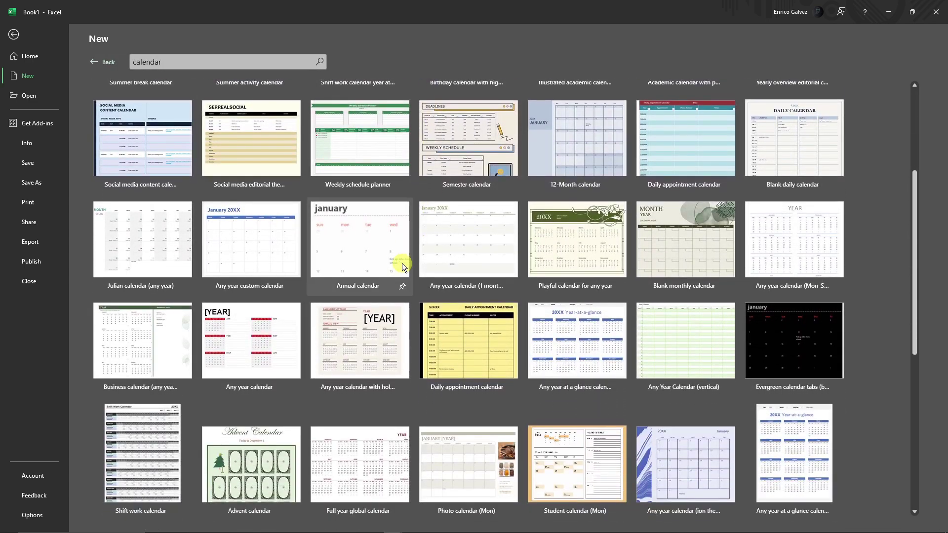
pyautogui.scroll(2, 402, 263)
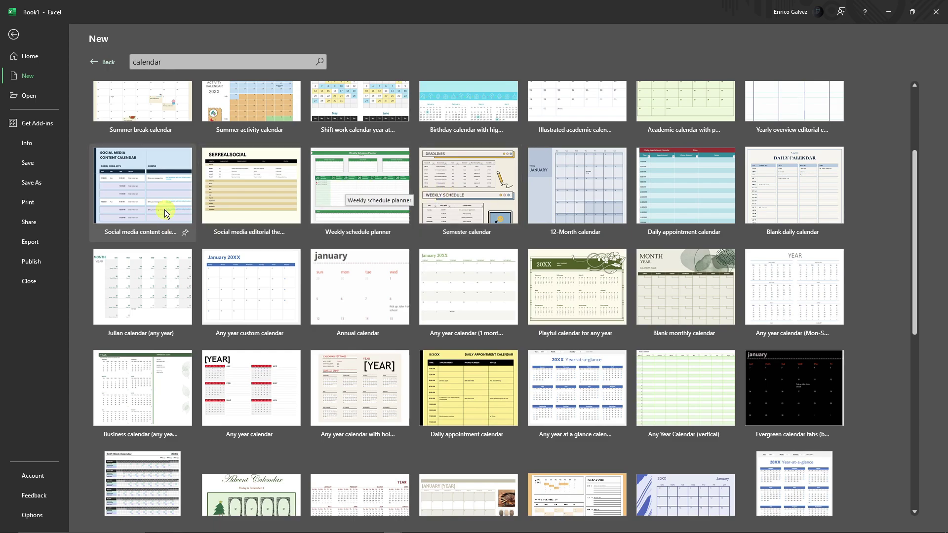
pyautogui.scroll(-7, 155, 191)
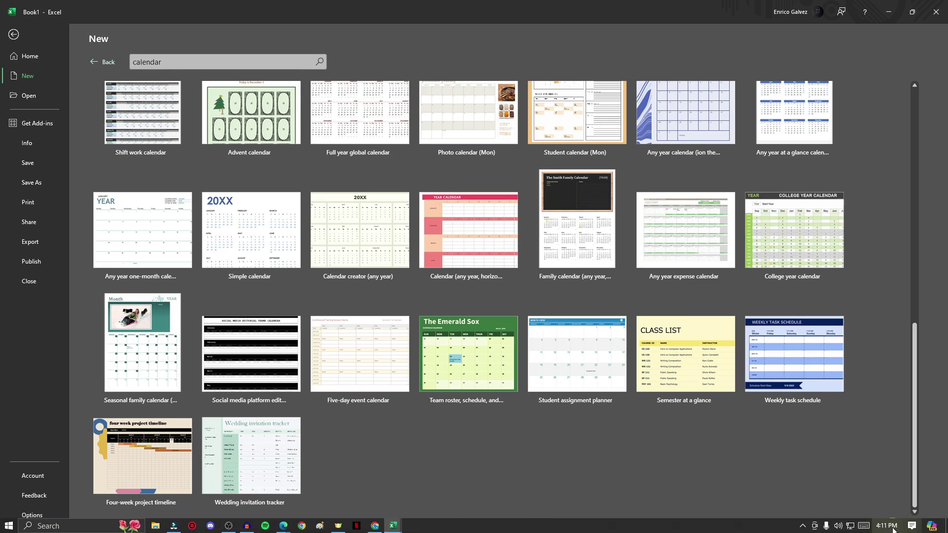
pyautogui.scroll(5, 559, 455)
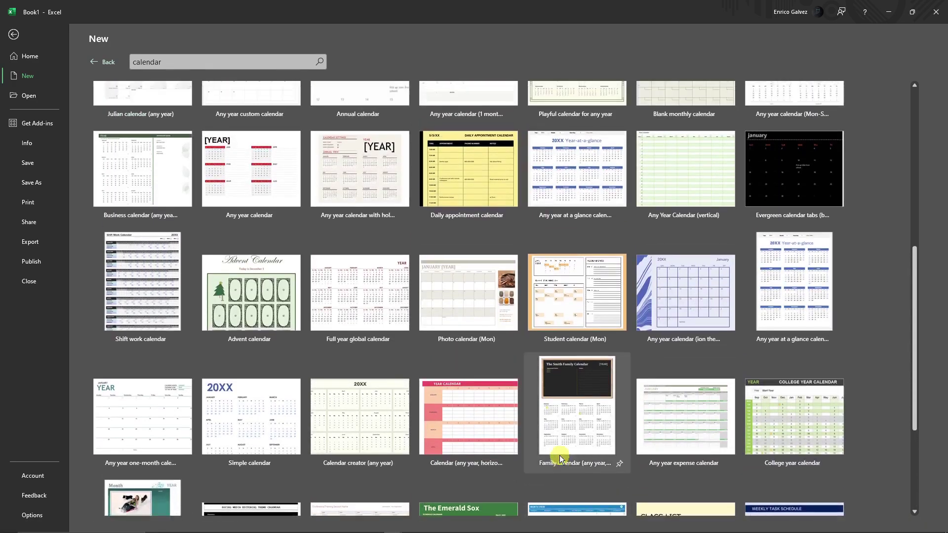
pyautogui.scroll(5, 612, 395)
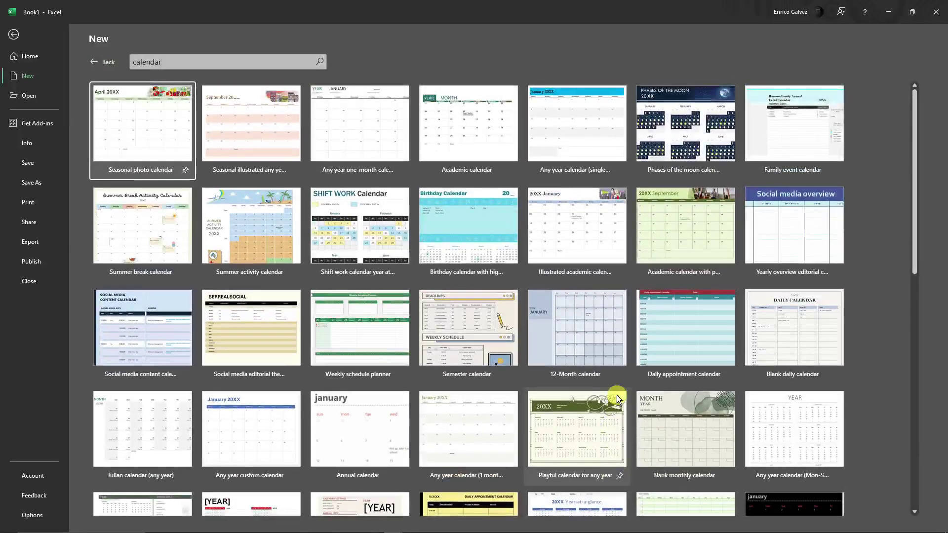
# Step: Return to the main template gallery and create a workbook from the "Any year calendar (single month per tab)" template
pyautogui.click(106, 63)
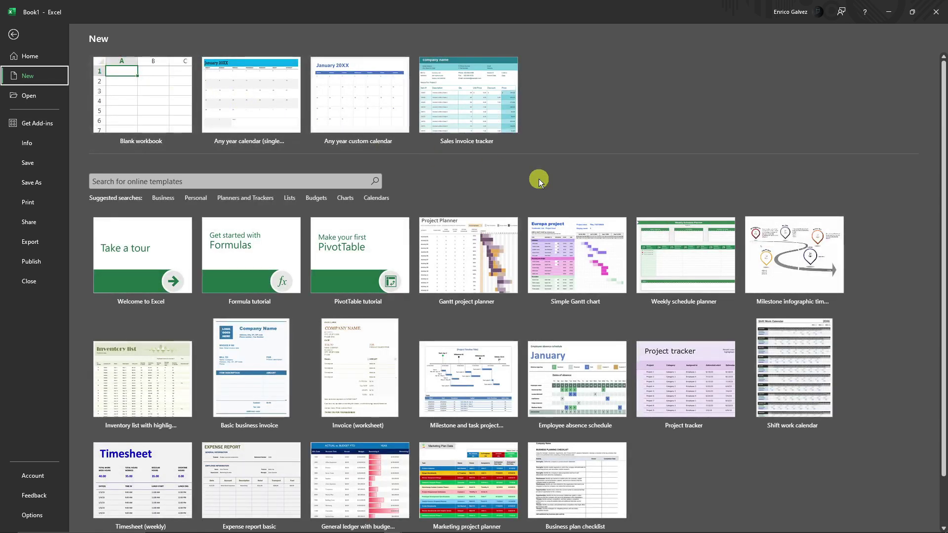
pyautogui.click(253, 95)
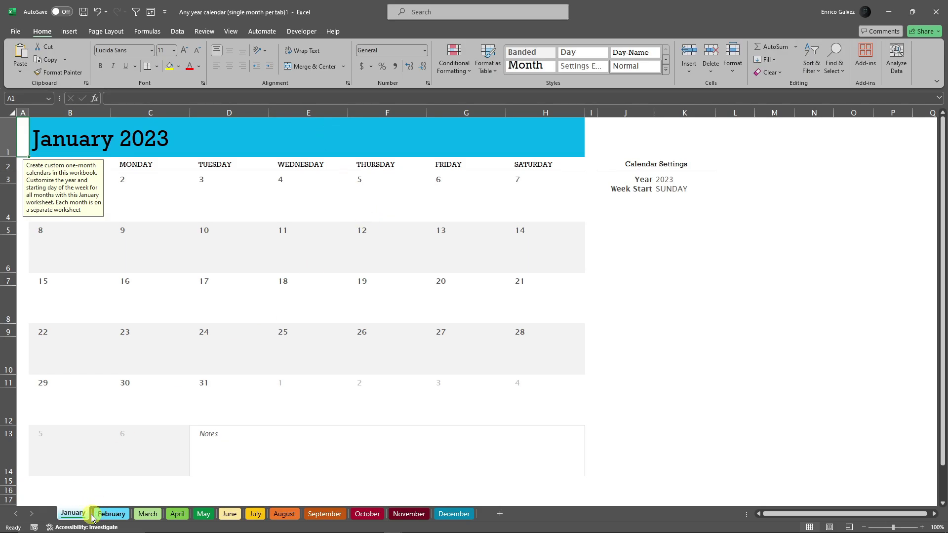
# Step: Look through the December, October, September, June and April calendar sheets and return to January
pyautogui.click(469, 516)
pyautogui.click(367, 515)
pyautogui.click(321, 515)
pyautogui.click(220, 514)
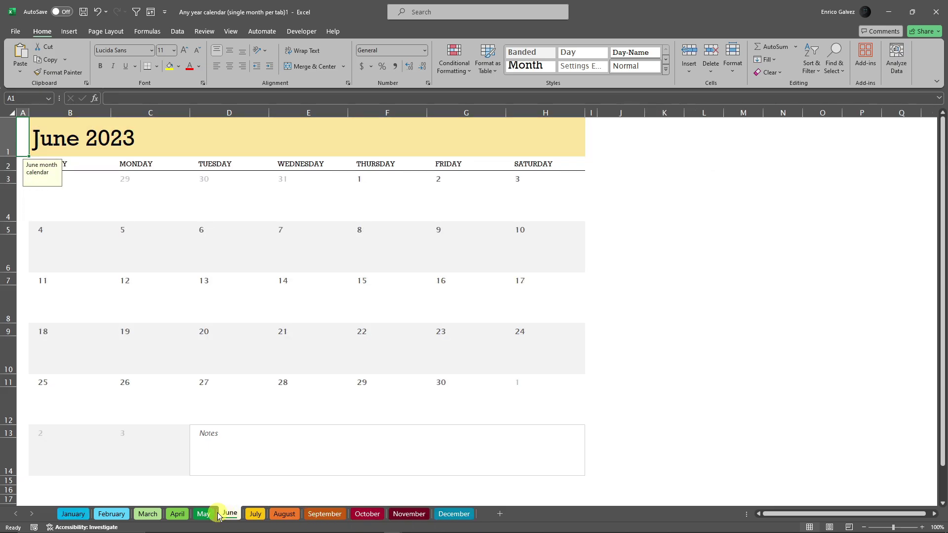
pyautogui.click(177, 514)
pyautogui.click(73, 514)
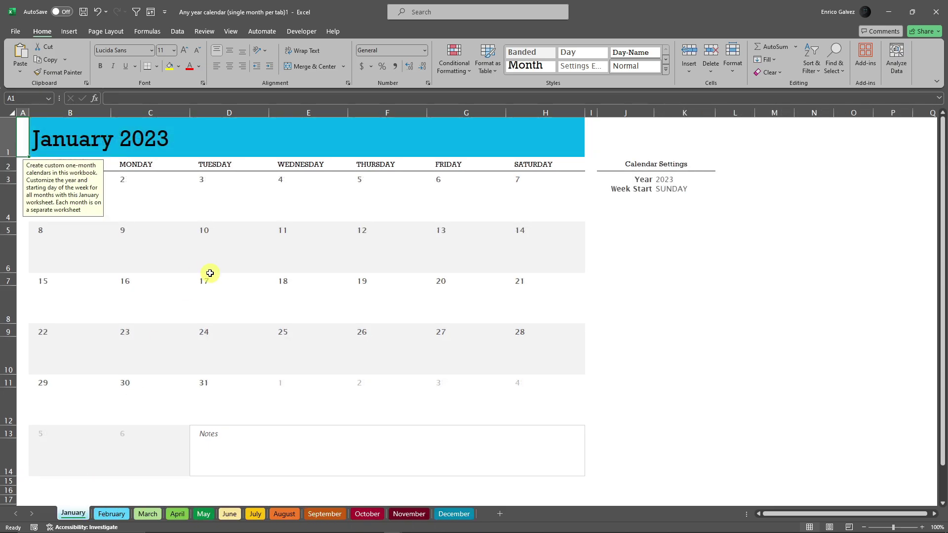
# Step: Set the year in the January sheet's Calendar Settings to 2025
pyautogui.click(633, 247)
pyautogui.click(668, 176)
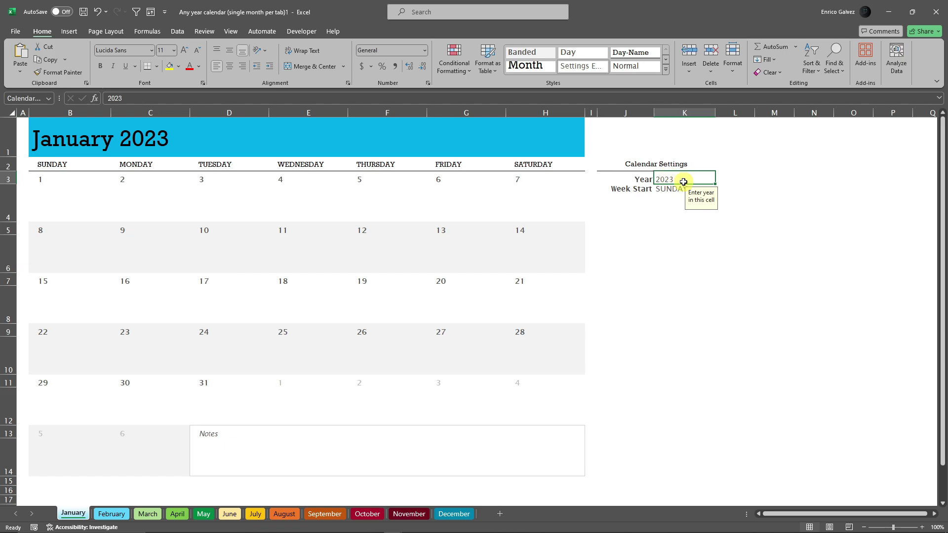
pyautogui.doubleClick(688, 177)
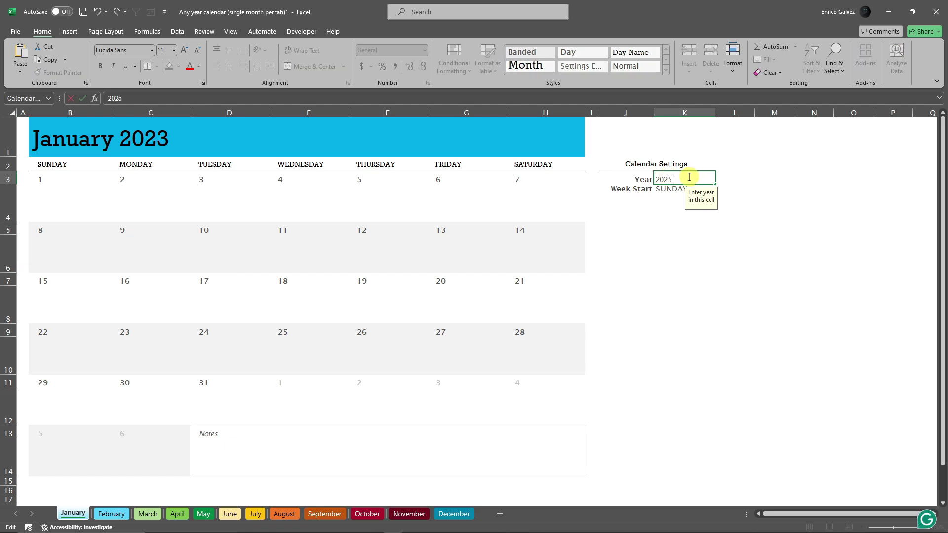
pyautogui.press('Return')
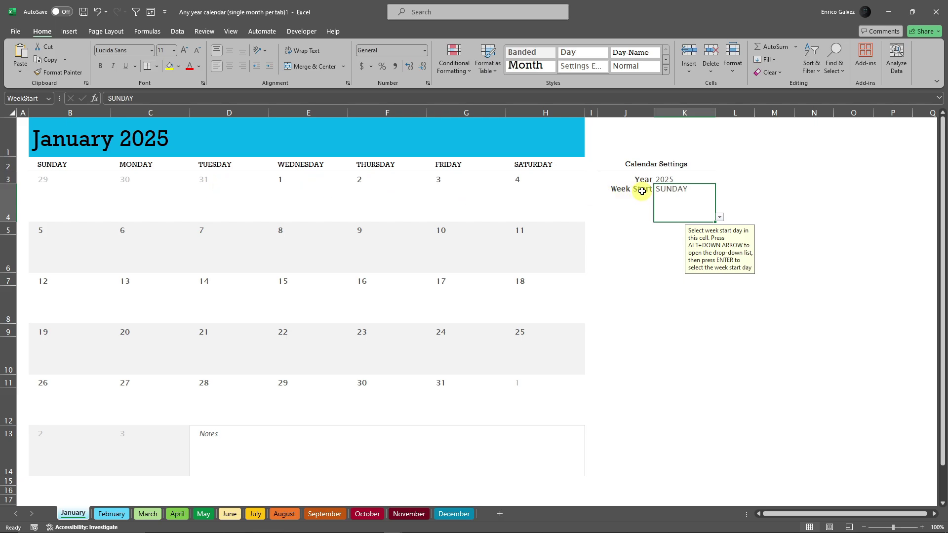
# Step: Set the year in the January sheet's Calendar Settings to 2030
pyautogui.doubleClick(688, 180)
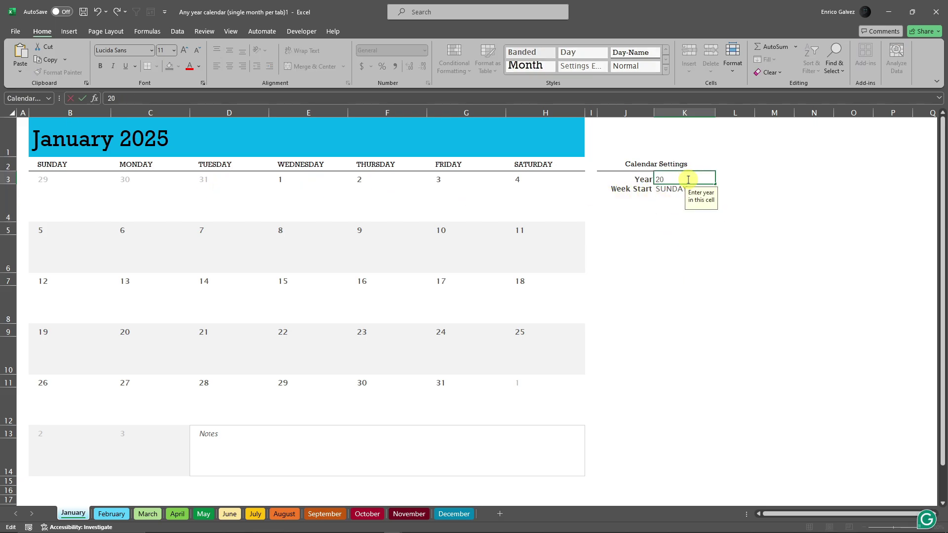
pyautogui.press('Return')
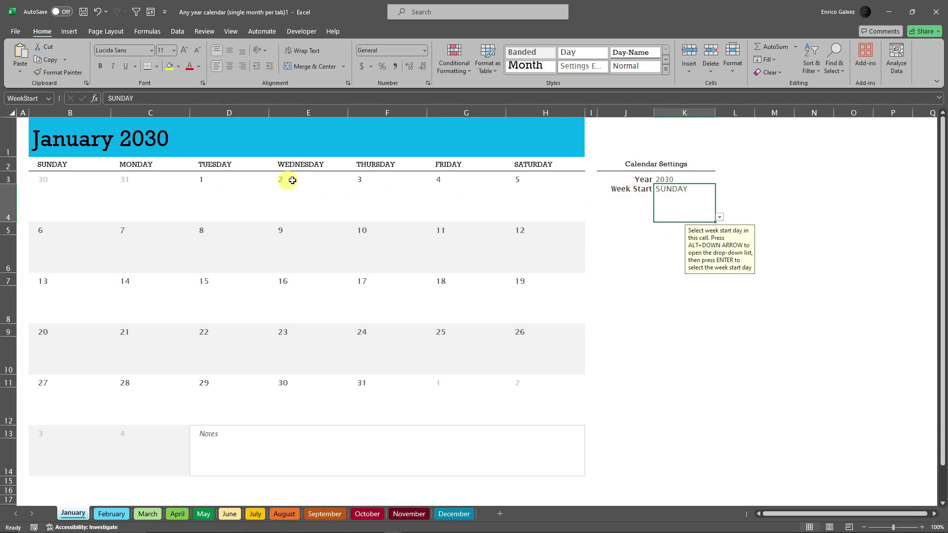
# Step: Check the year on the February through June and December sheets, and return to the January sheet
pyautogui.click(112, 514)
pyautogui.click(148, 514)
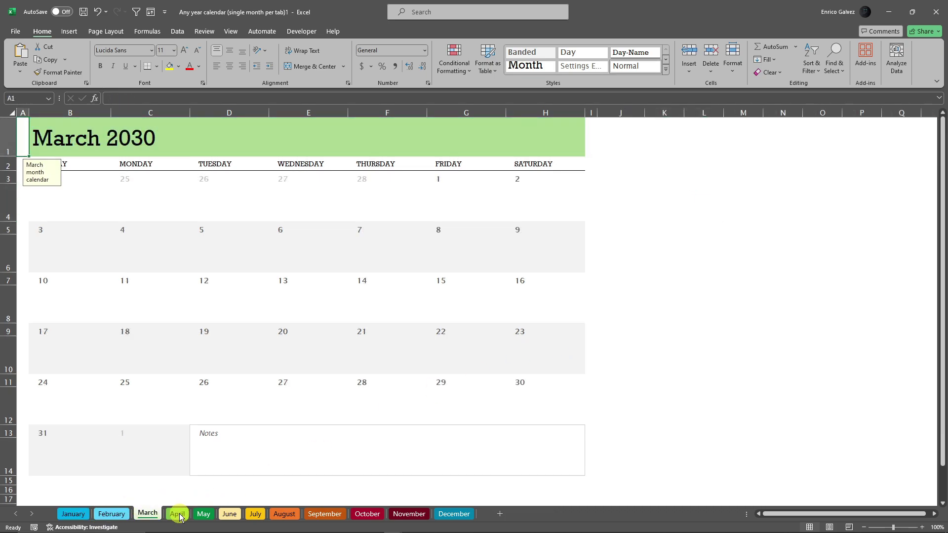
pyautogui.click(177, 514)
pyautogui.click(208, 515)
pyautogui.click(229, 514)
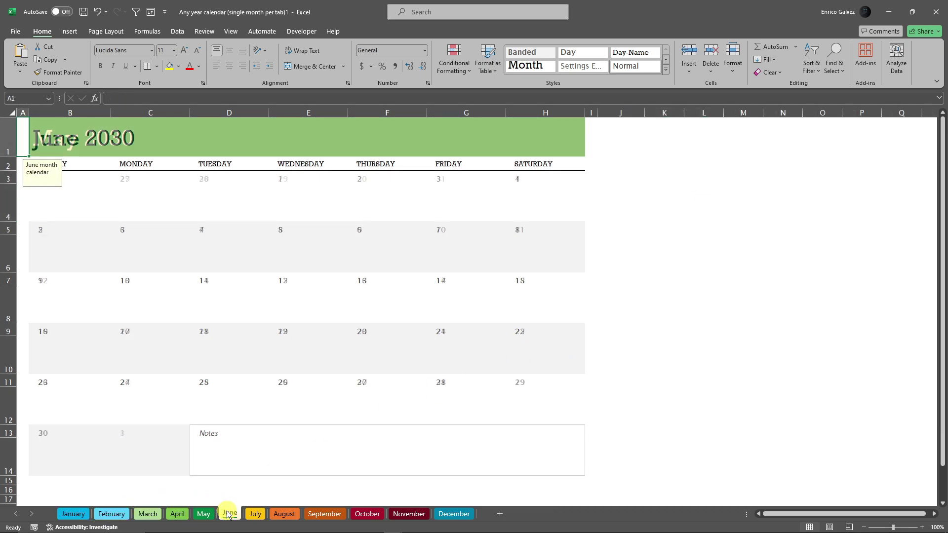
pyautogui.click(73, 514)
pyautogui.click(454, 514)
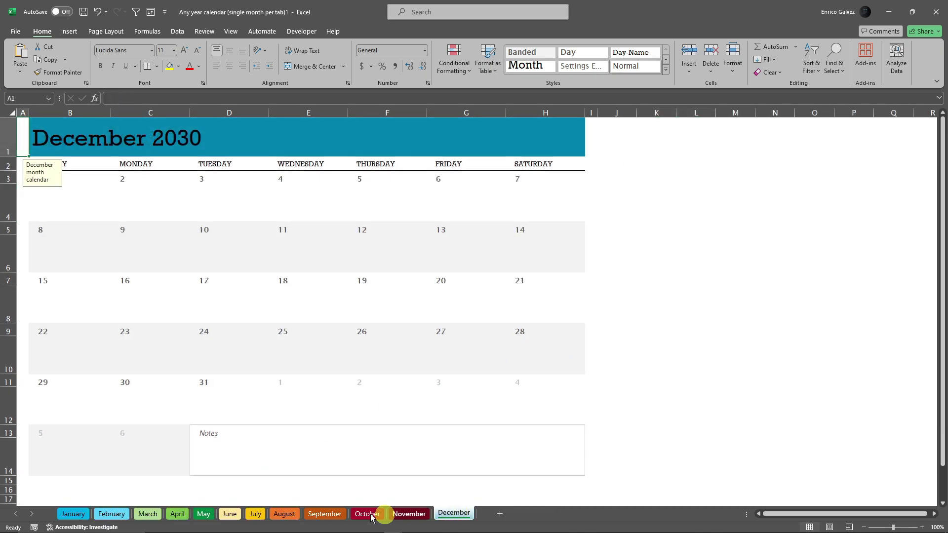
pyautogui.click(73, 514)
# Step: Set the week start in the January sheet's Calendar Settings to MONDAY
pyautogui.click(759, 320)
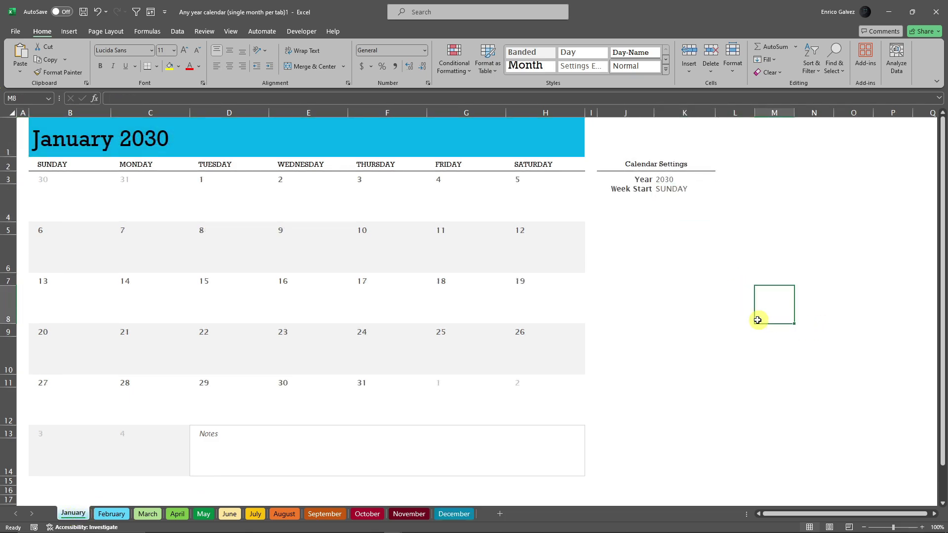
pyautogui.click(684, 191)
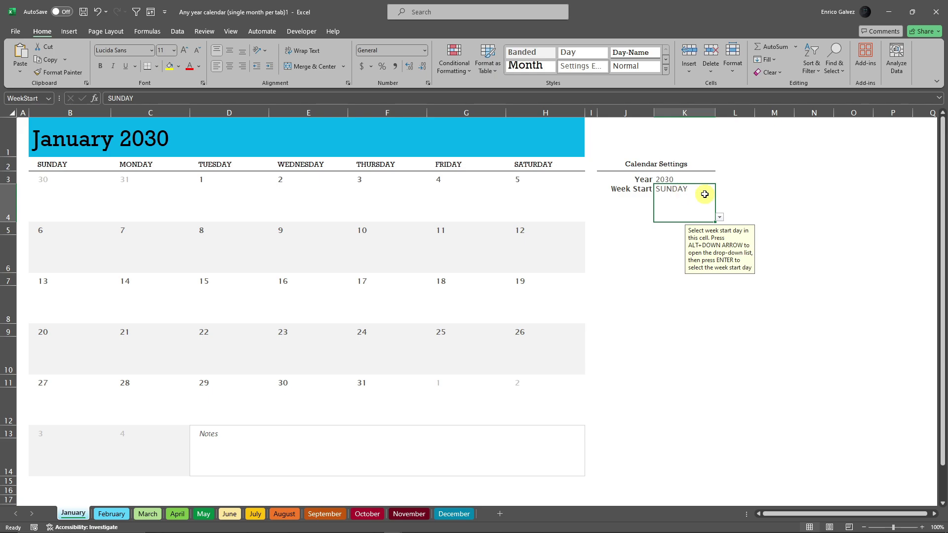
pyautogui.click(719, 218)
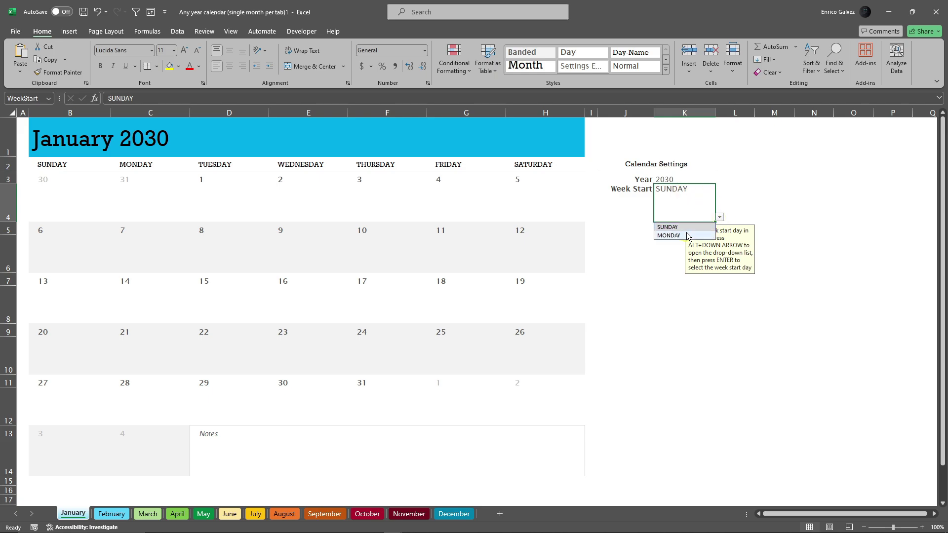
pyautogui.click(686, 236)
# Step: Set the week start in the January sheet's Calendar Settings back to SUNDAY
pyautogui.click(720, 217)
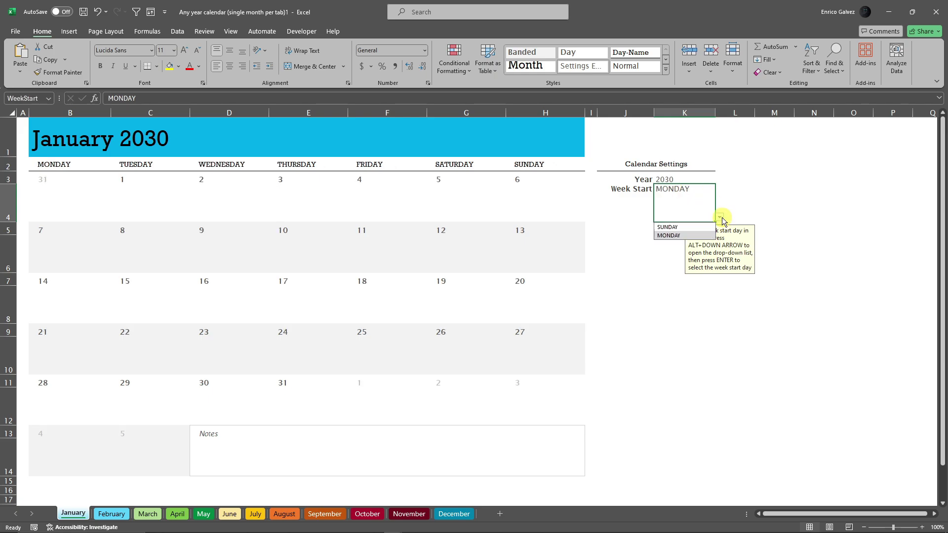
pyautogui.click(675, 228)
pyautogui.click(629, 278)
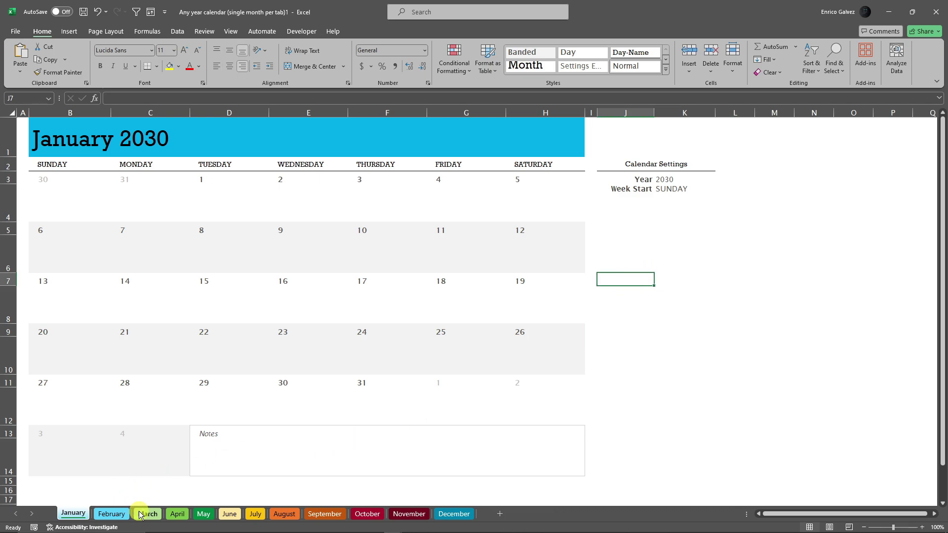
# Step: Check the weekday layout on the February through May sheets, and return to the Calendar Settings on the January sheet
pyautogui.hotkey('ctrl', 'pagedown')
pyautogui.hotkey('ctrl', 'pagedown')
pyautogui.hotkey('ctrl', 'pagedown')
pyautogui.hotkey('ctrl', 'pagedown')
pyautogui.hotkey('ctrl', 'pagedown')
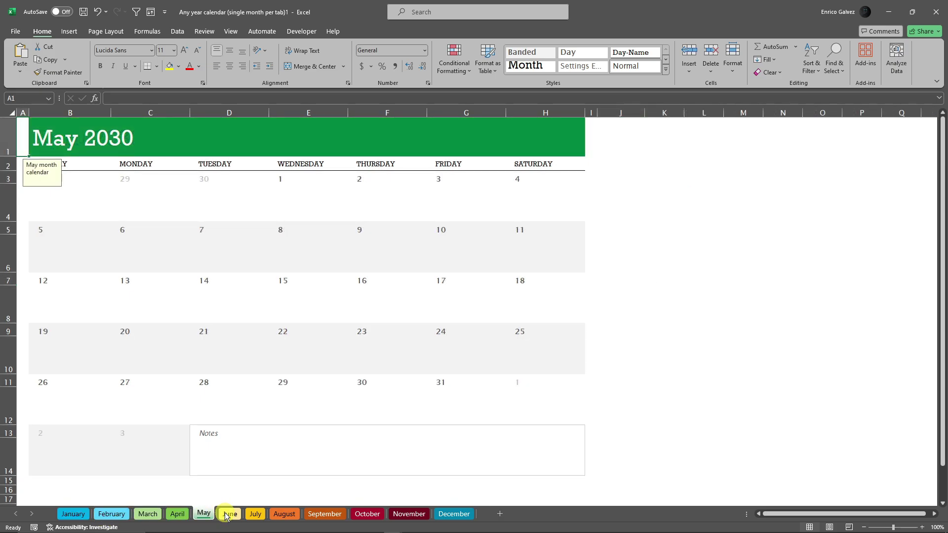
pyautogui.click(72, 515)
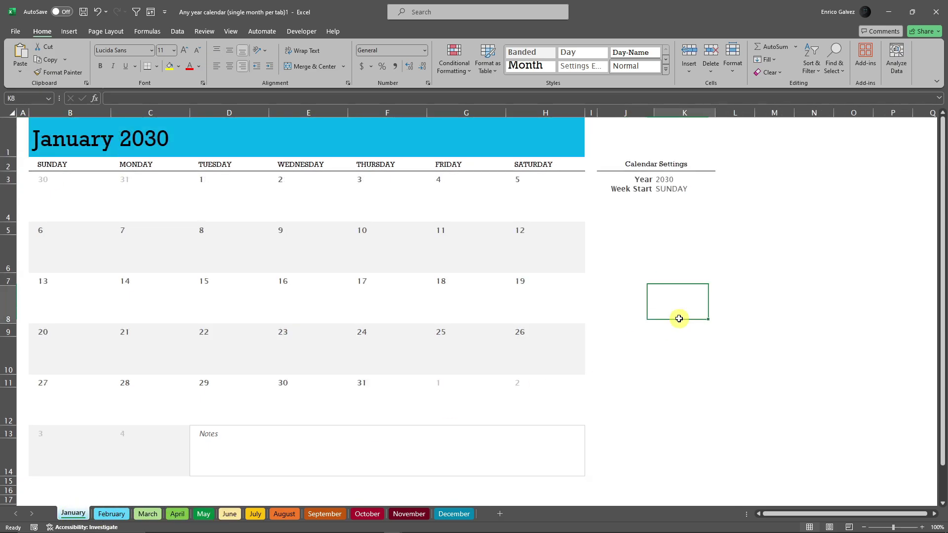
pyautogui.click(672, 177)
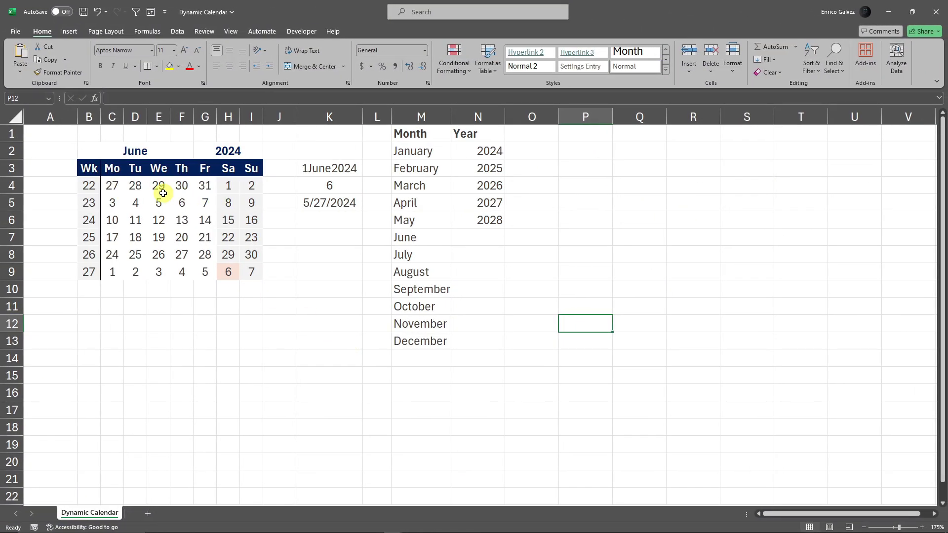
pyautogui.click(288, 356)
pyautogui.scroll(-2, 318, 344)
pyautogui.scroll(2, 317, 347)
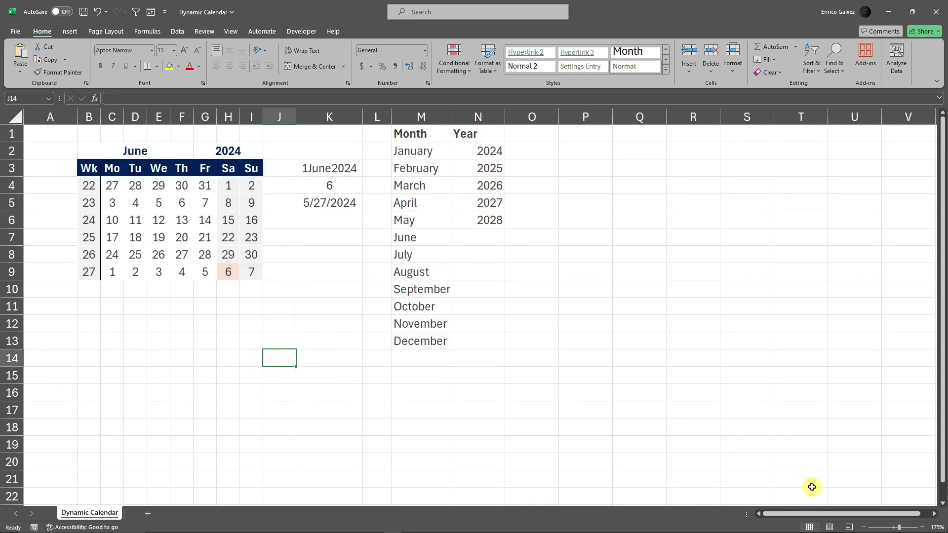
pyautogui.click(902, 528)
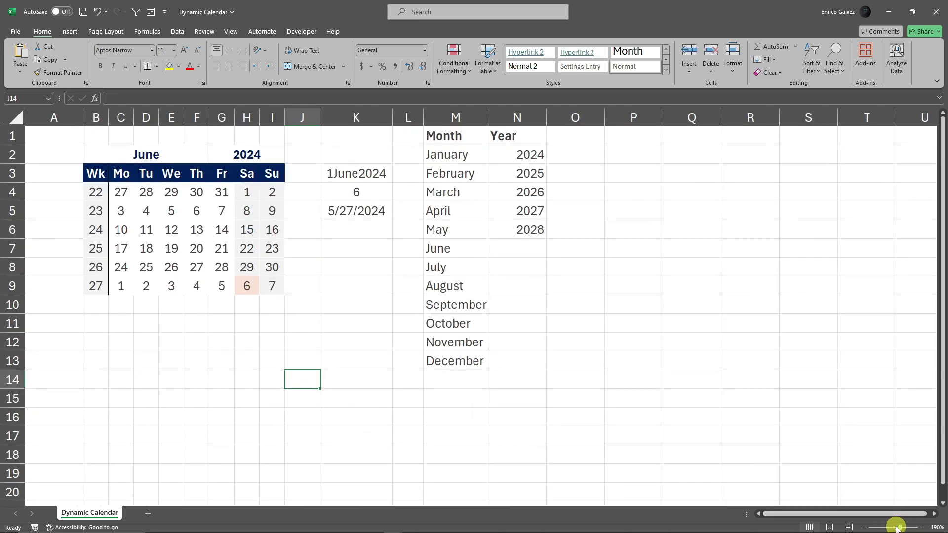
pyautogui.moveTo(897, 528); pyautogui.dragTo(896, 528)
pyautogui.click(528, 182)
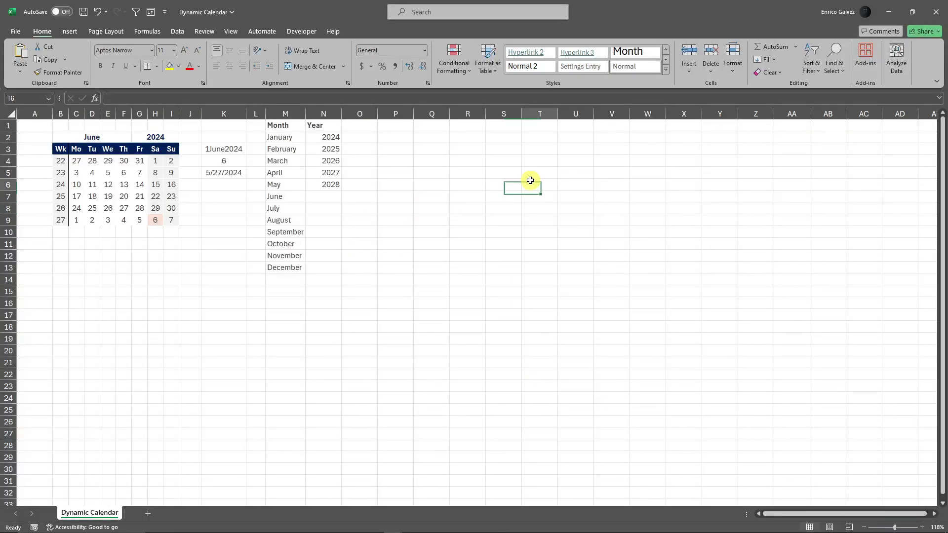
pyautogui.click(610, 161)
pyautogui.click(536, 184)
pyautogui.moveTo(395, 148); pyautogui.dragTo(897, 356)
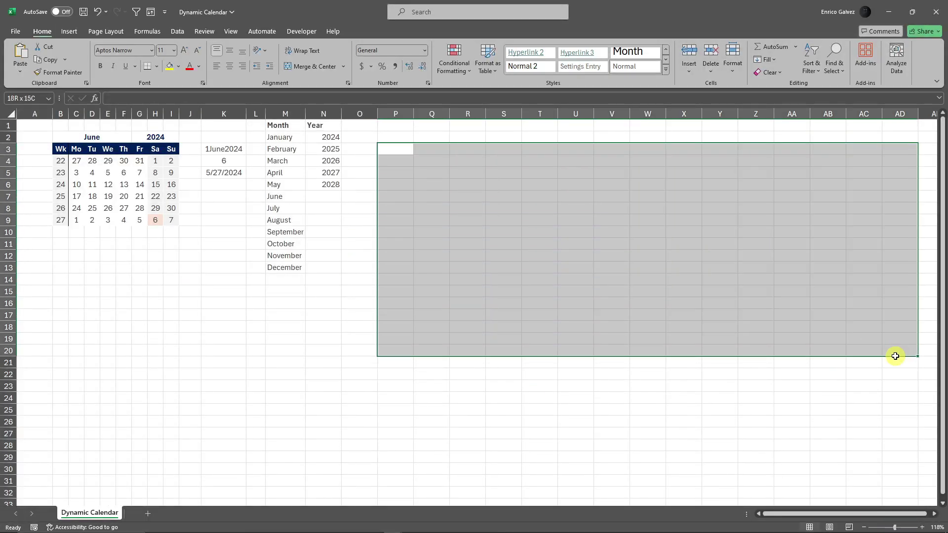
pyautogui.click(426, 161)
pyautogui.moveTo(427, 161); pyautogui.dragTo(896, 364)
pyautogui.click(530, 197)
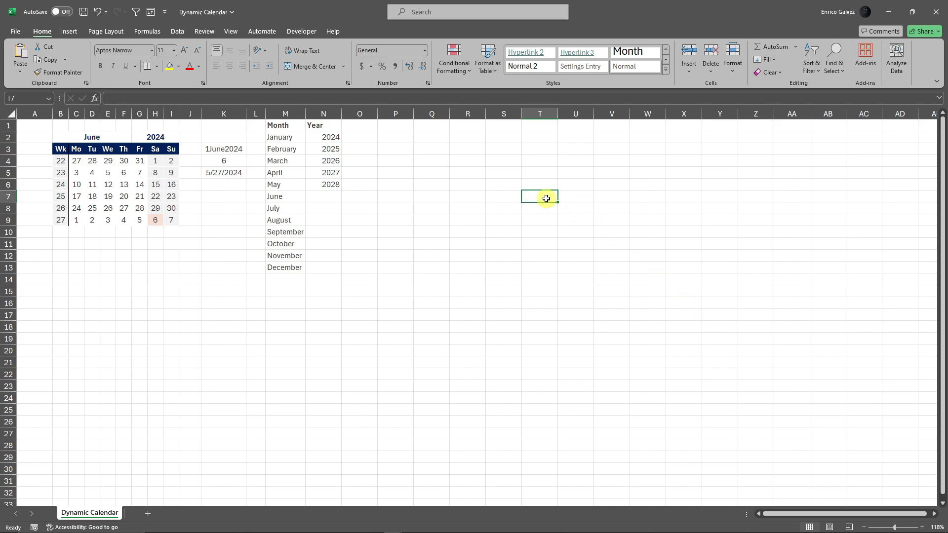
pyautogui.moveTo(546, 196); pyautogui.dragTo(872, 201)
pyautogui.click(814, 307)
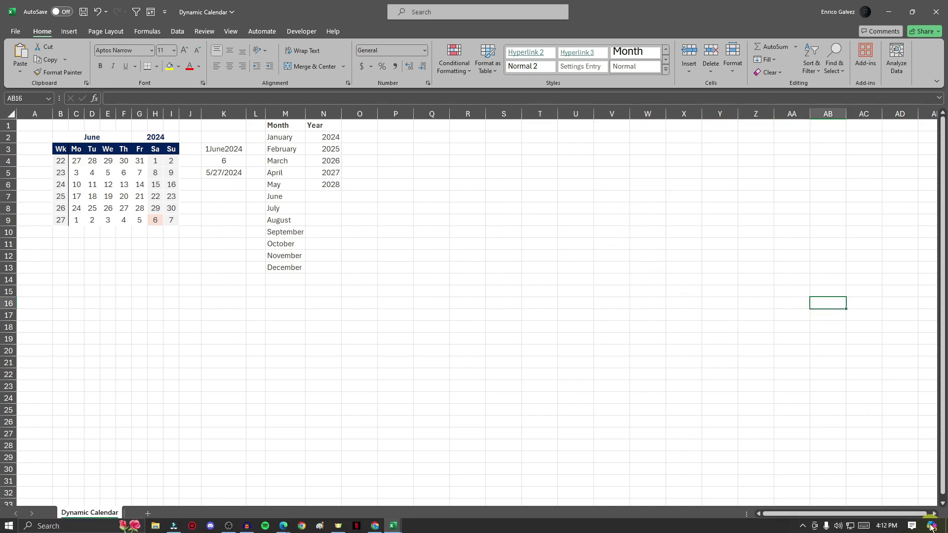
# Step: Enter the month July in cell T7 and the year 2024 in cell U7 of the Dynamic Calendar sheet
pyautogui.click(549, 197)
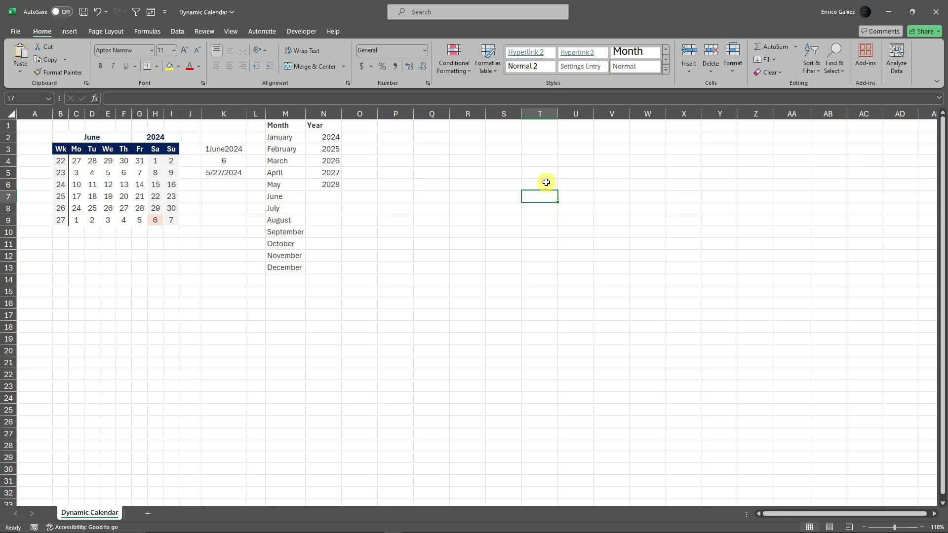
pyautogui.write('July')
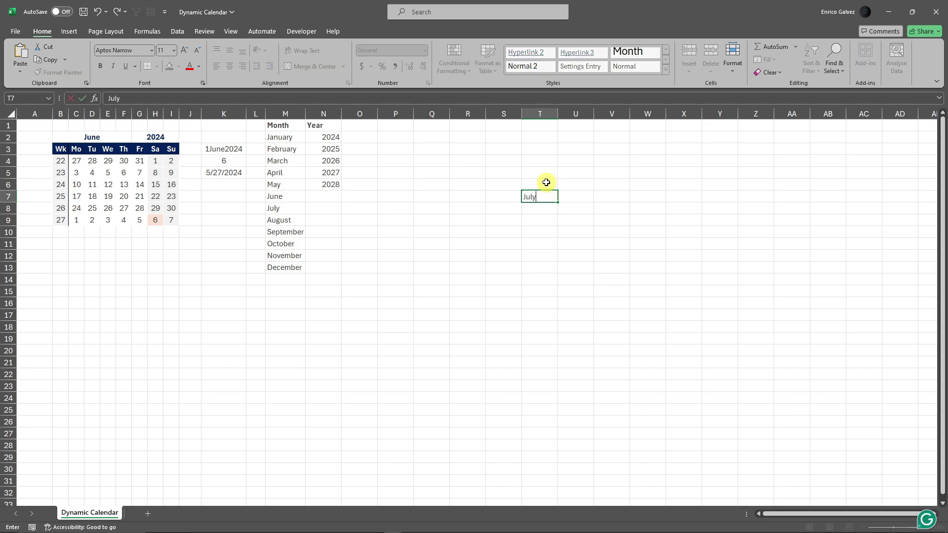
pyautogui.press('Tab')
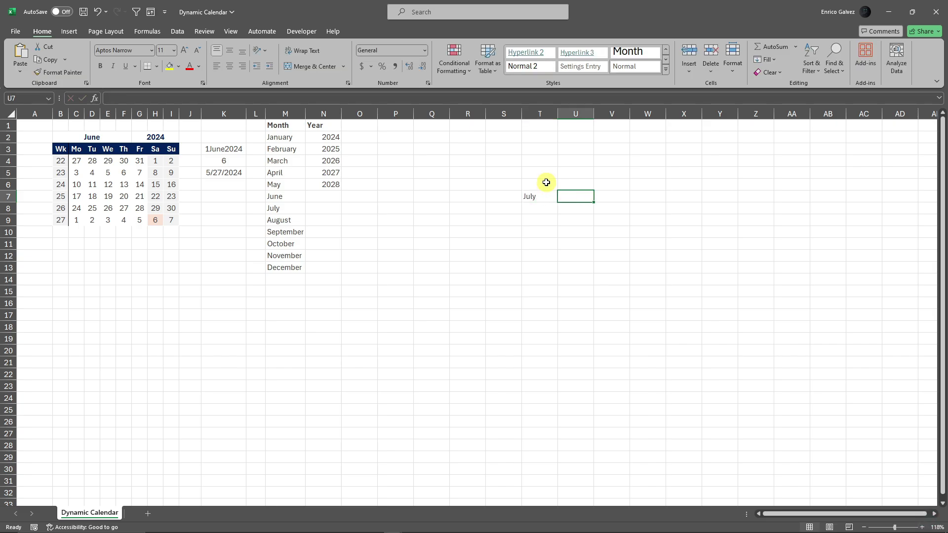
pyautogui.write('2024')
pyautogui.click(553, 239)
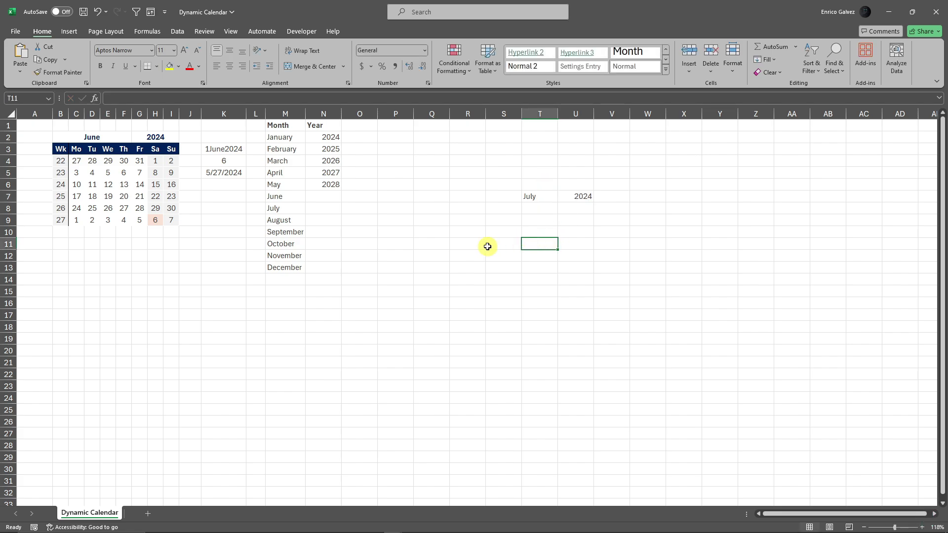
pyautogui.click(511, 210)
pyautogui.click(533, 212)
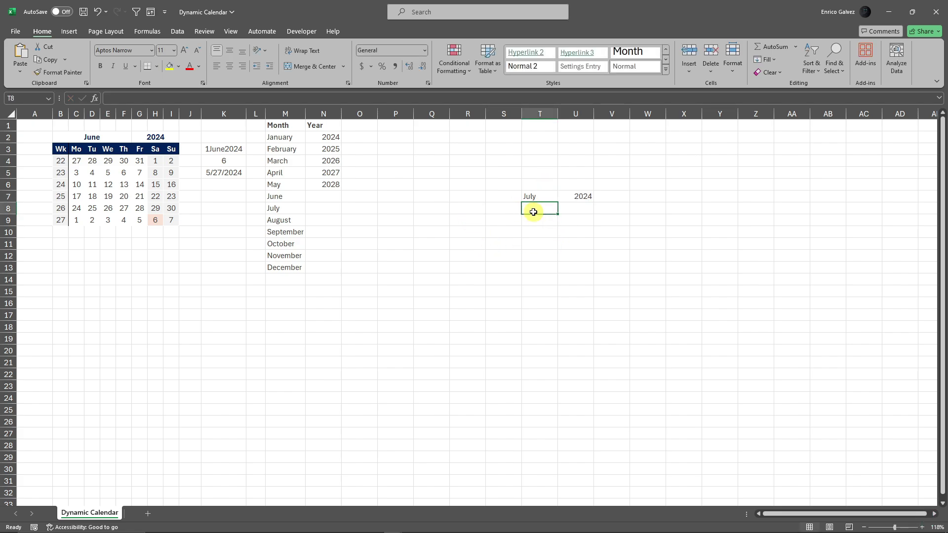
pyautogui.press('Down')
pyautogui.press('Down')
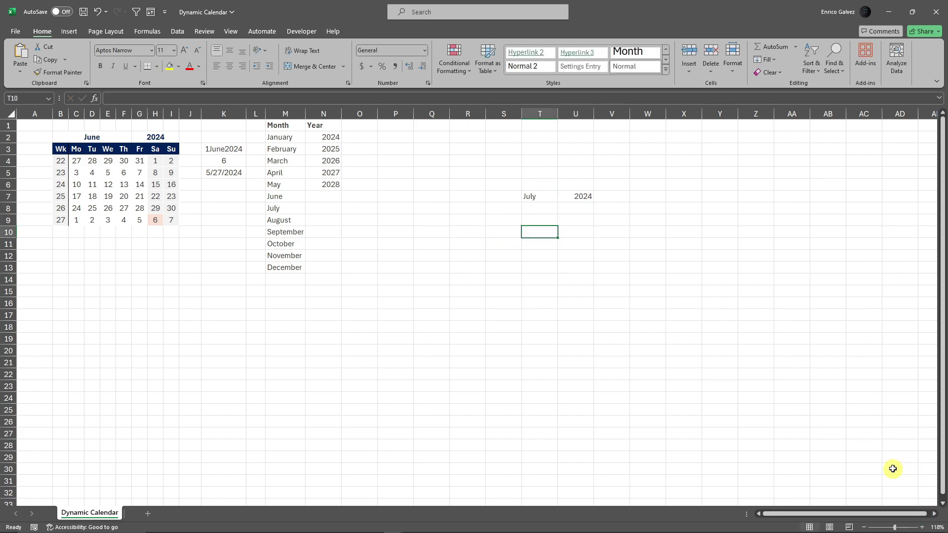
pyautogui.click(565, 219)
pyautogui.moveTo(896, 528); pyautogui.dragTo(899, 526)
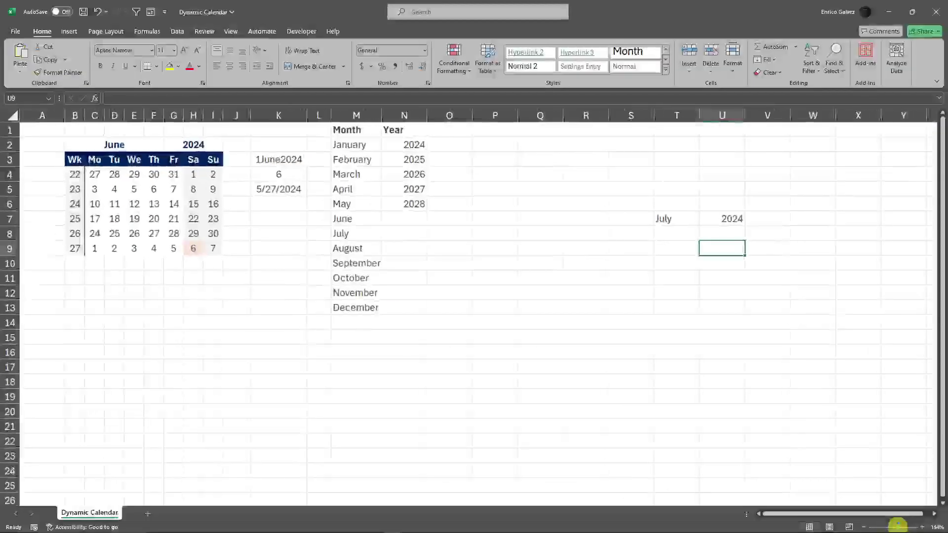
pyautogui.hscroll(1, 850, 515)
pyautogui.click(664, 312)
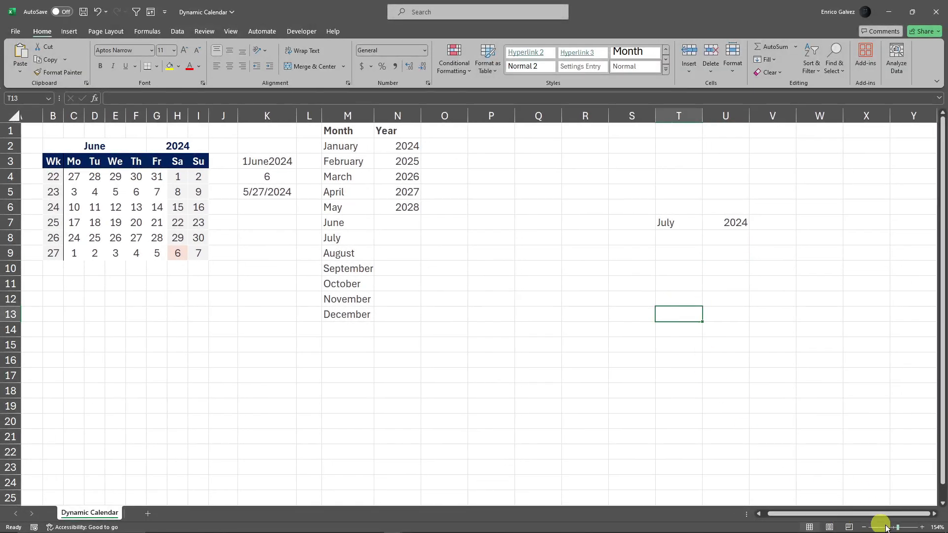
pyautogui.scroll(2, 810, 423)
pyautogui.moveTo(815, 516); pyautogui.dragTo(868, 517)
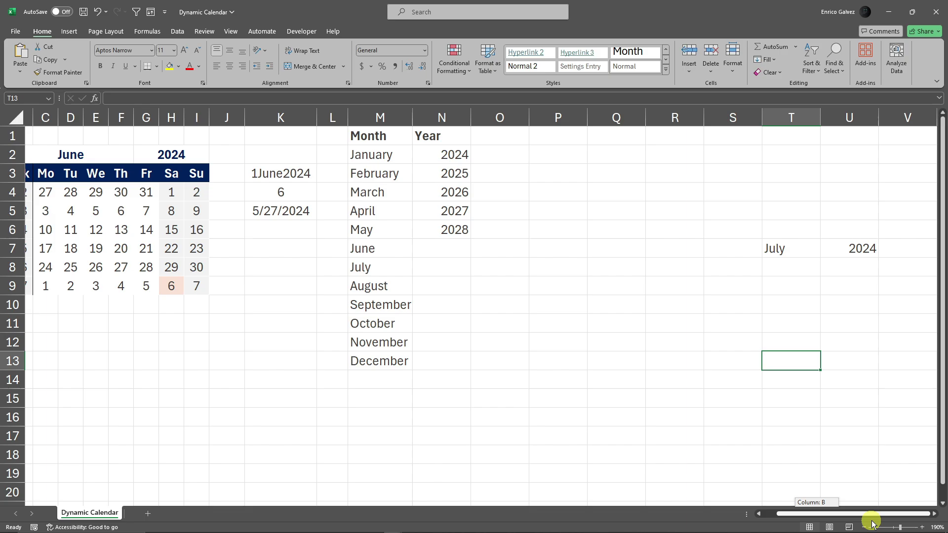
pyautogui.click(790, 286)
pyautogui.click(777, 249)
pyautogui.scroll(-1, 794, 329)
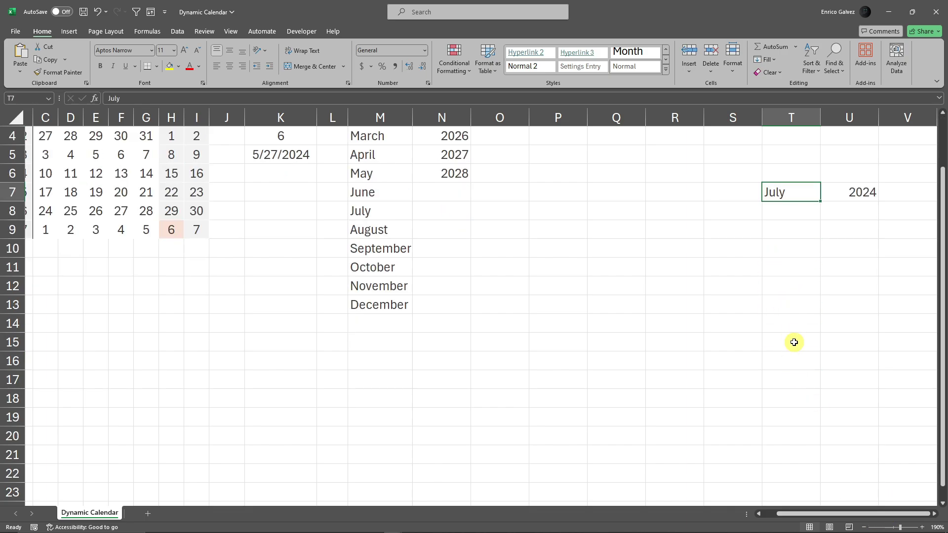
pyautogui.scroll(1, 798, 336)
pyautogui.scroll(-1, 819, 370)
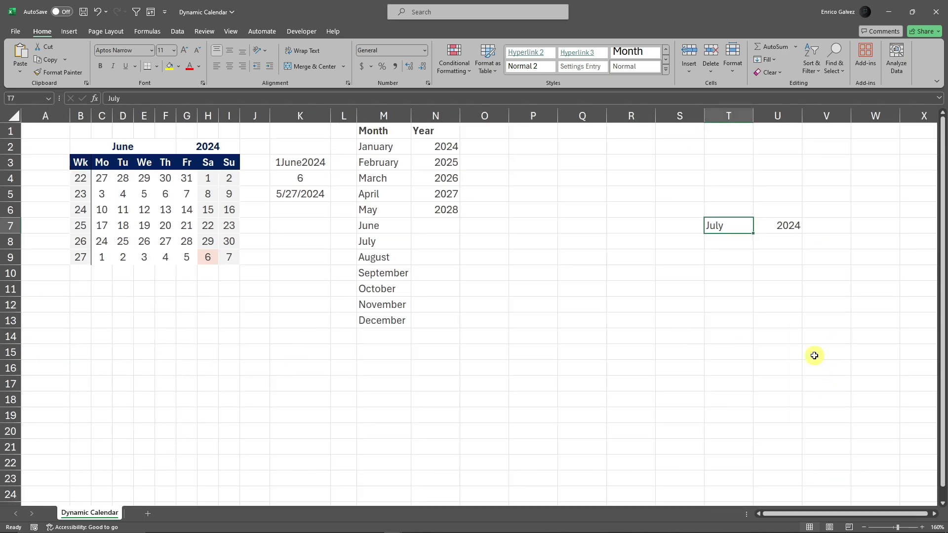
pyautogui.scroll(-2, 854, 374)
pyautogui.moveTo(869, 515); pyautogui.dragTo(889, 518)
pyautogui.click(778, 330)
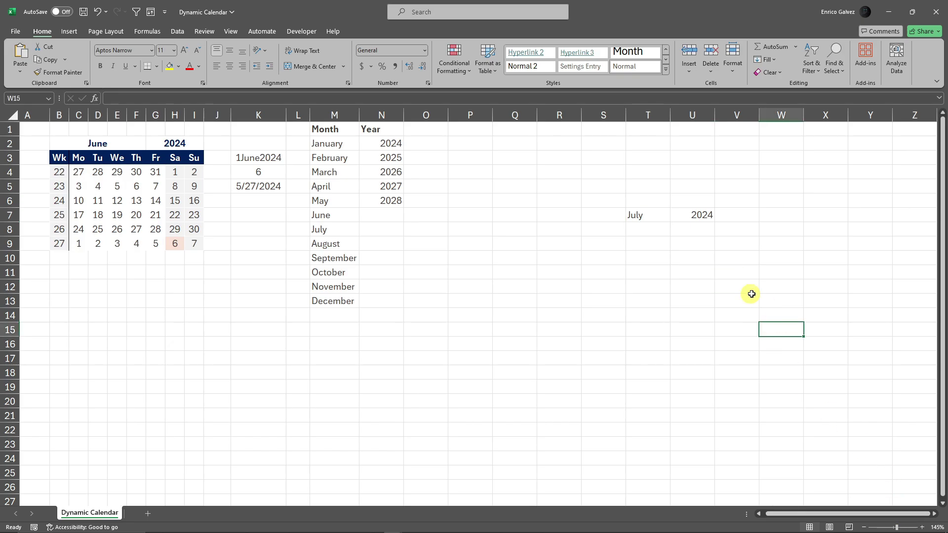
# Step: Enter the headers Wk, Mo, Tu, We, Th, Fr, Sa and Su in cells S8 to Z8, starting below and beside the July label
pyautogui.click(612, 231)
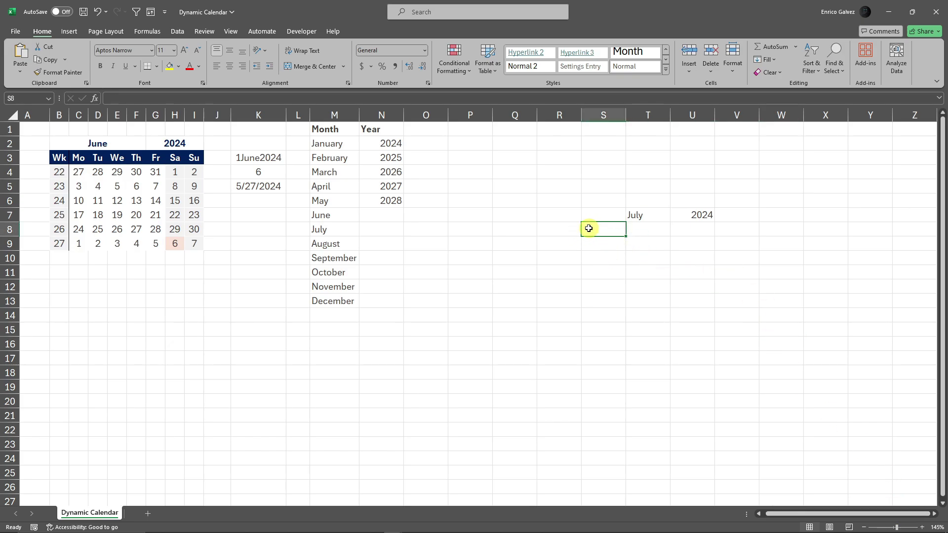
pyautogui.write('Wk')
pyautogui.press('Tab')
pyautogui.write('Mo')
pyautogui.press('Tab')
pyautogui.write('Tu')
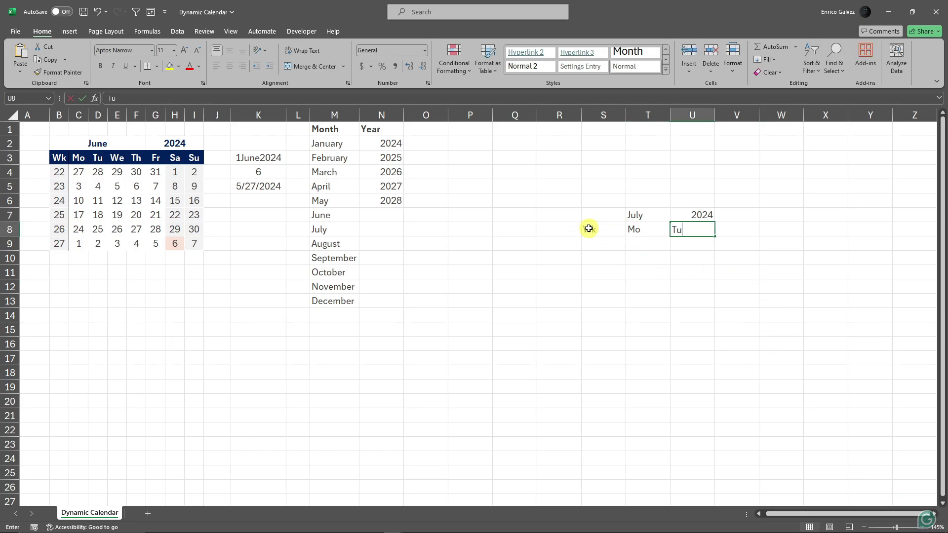
pyautogui.write(' W')
pyautogui.press('Tab')
pyautogui.write('We')
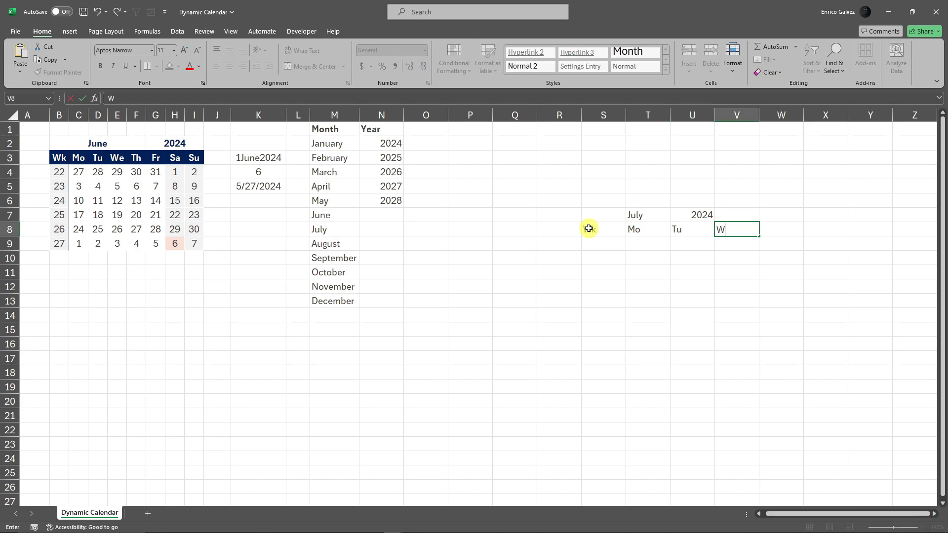
pyautogui.press('Tab')
pyautogui.write('Th')
pyautogui.press('Tab')
pyautogui.write('Fi')
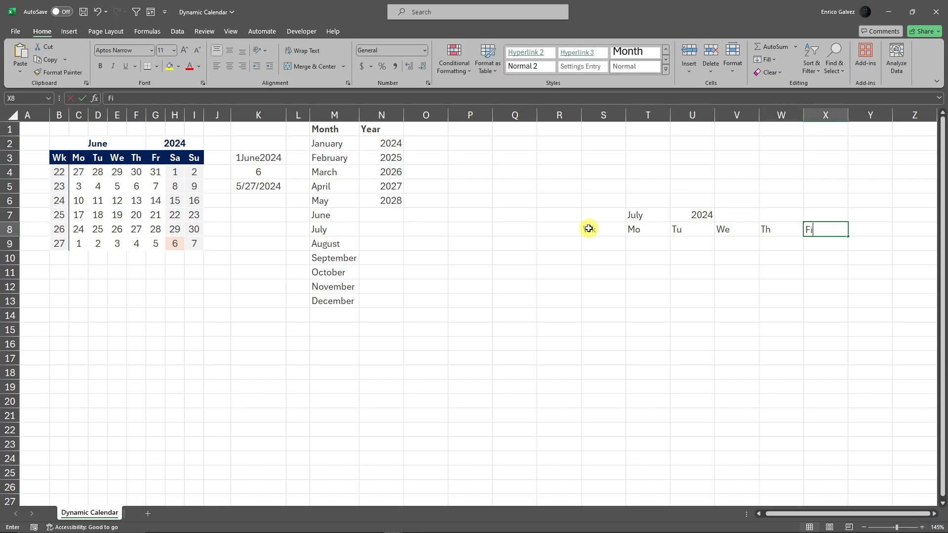
pyautogui.press('Tab')
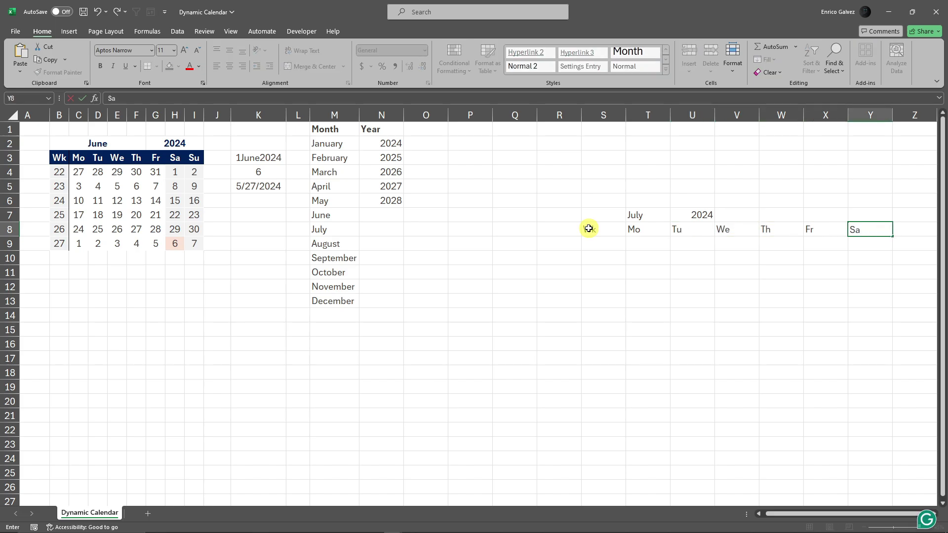
pyautogui.press('Tab')
pyautogui.write('Su')
pyautogui.scroll(8, 588, 228)
pyautogui.click(624, 387)
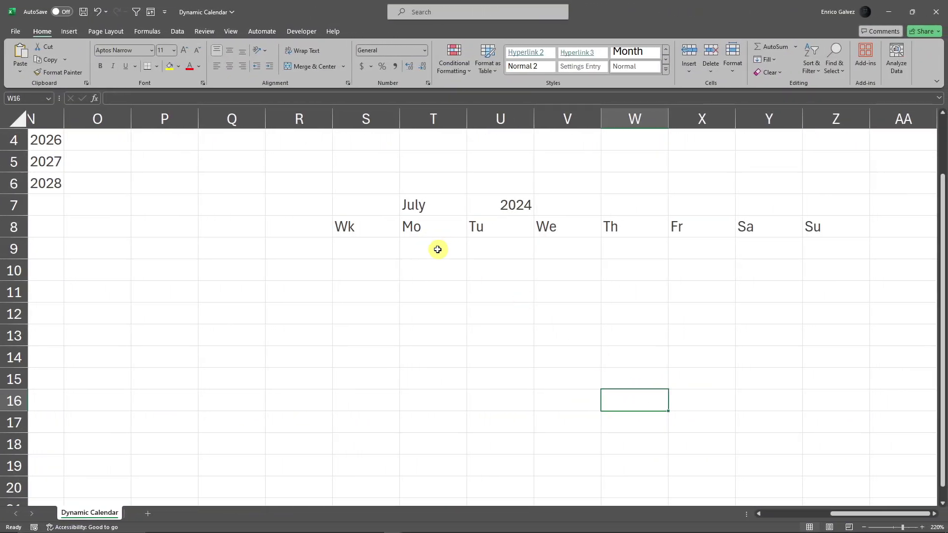
# Step: Fill a block of 6 rows and 7 columns with sequential numbers by entering =SEQUENCE(6,7) in cell T9 under the Mo header
pyautogui.moveTo(437, 249); pyautogui.dragTo(762, 400)
pyautogui.click(464, 284)
pyautogui.click(426, 253)
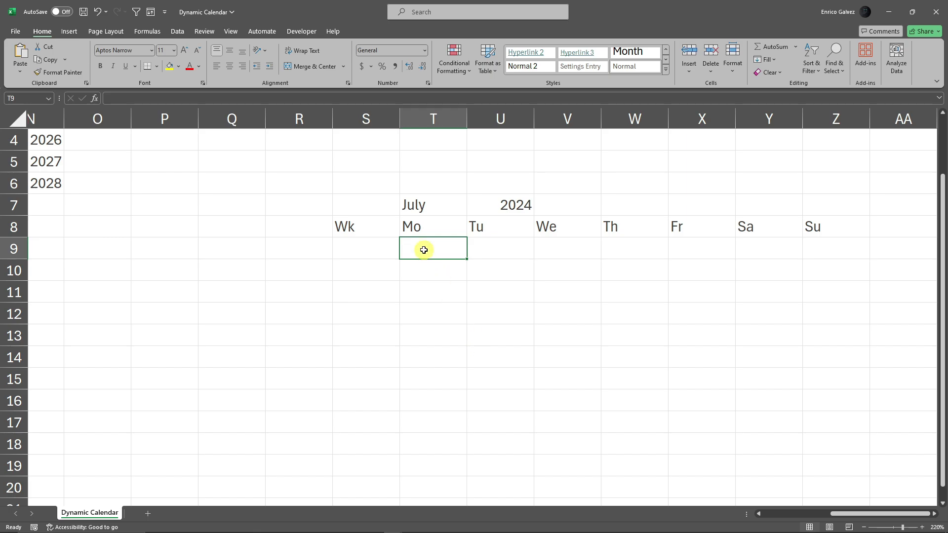
pyautogui.write('=sequence')
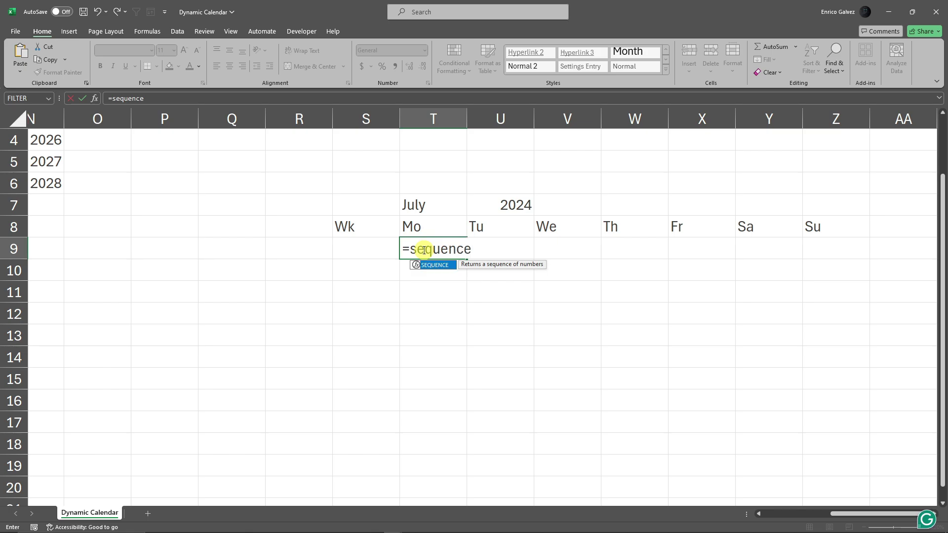
pyautogui.write('(')
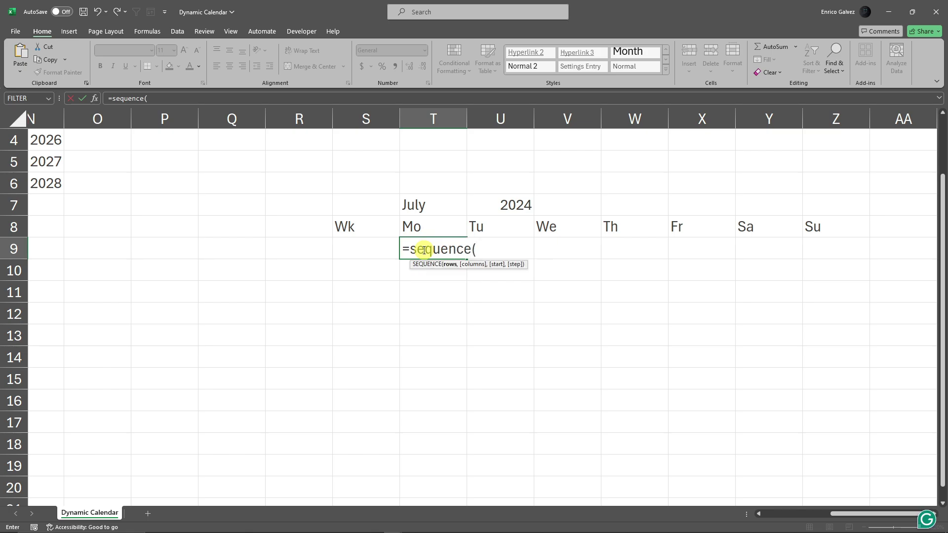
pyautogui.write('6,7')
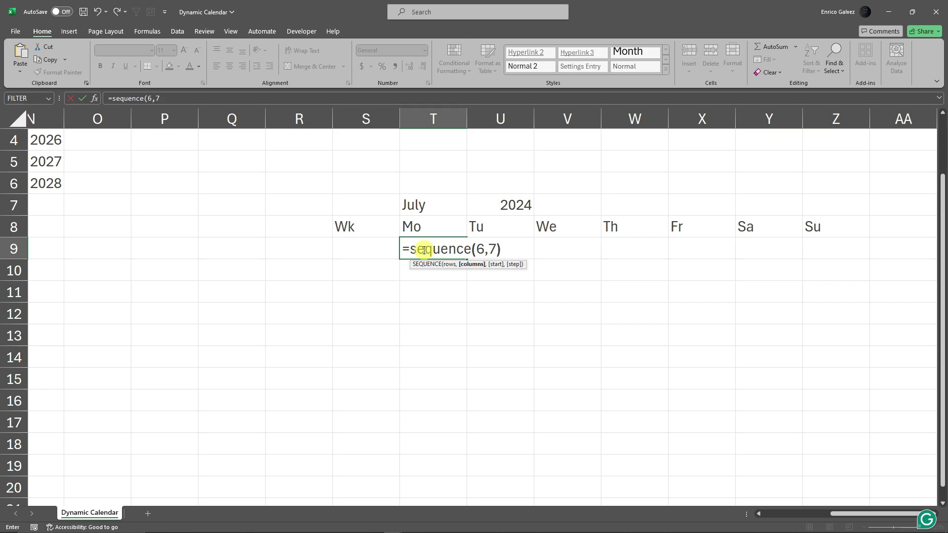
pyautogui.write(')')
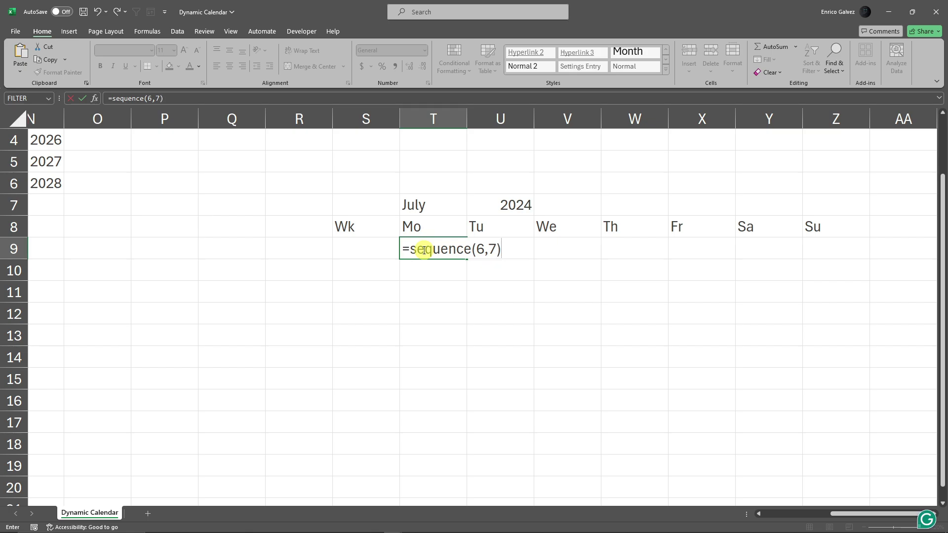
pyautogui.press('Return')
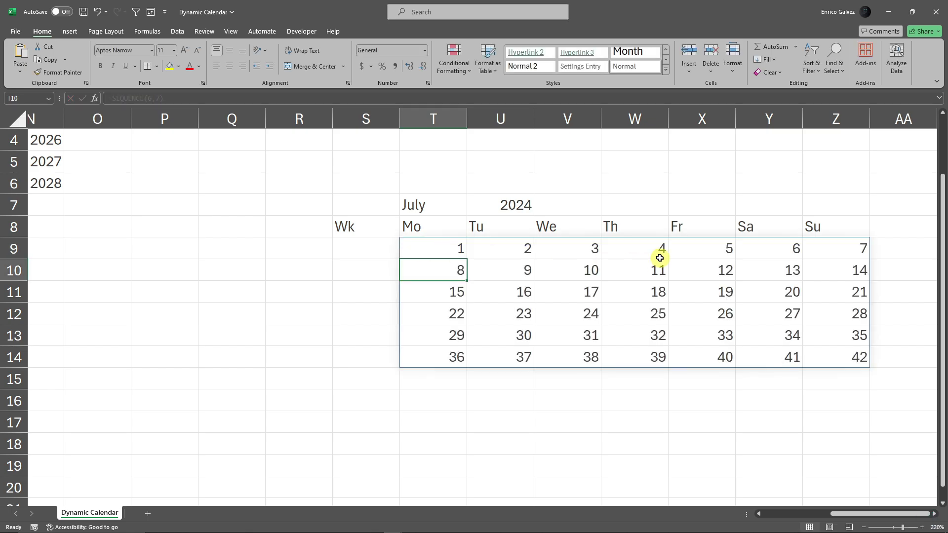
# Step: Examine how the numbers are laid out across the rows and columns of the grid in T9 to Z14
pyautogui.click(654, 422)
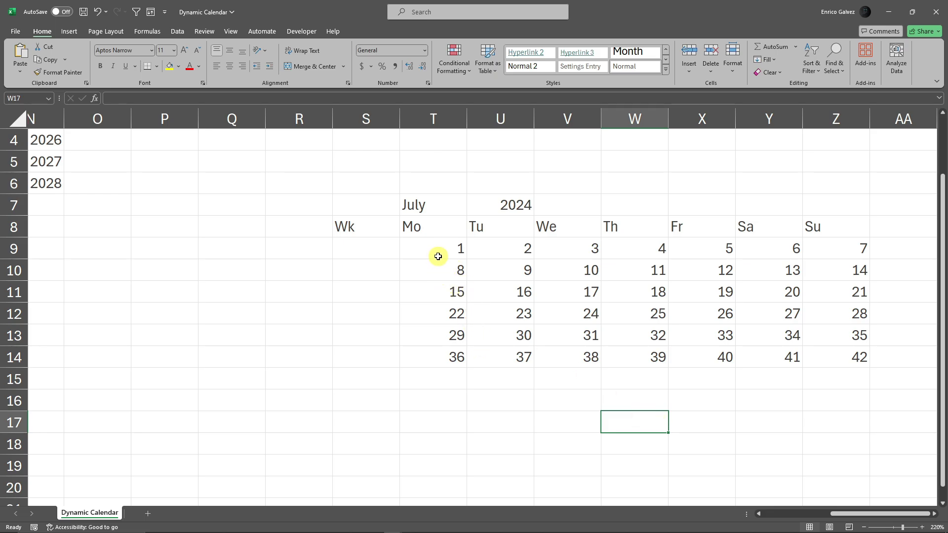
pyautogui.moveTo(440, 253); pyautogui.dragTo(858, 361)
pyautogui.click(670, 409)
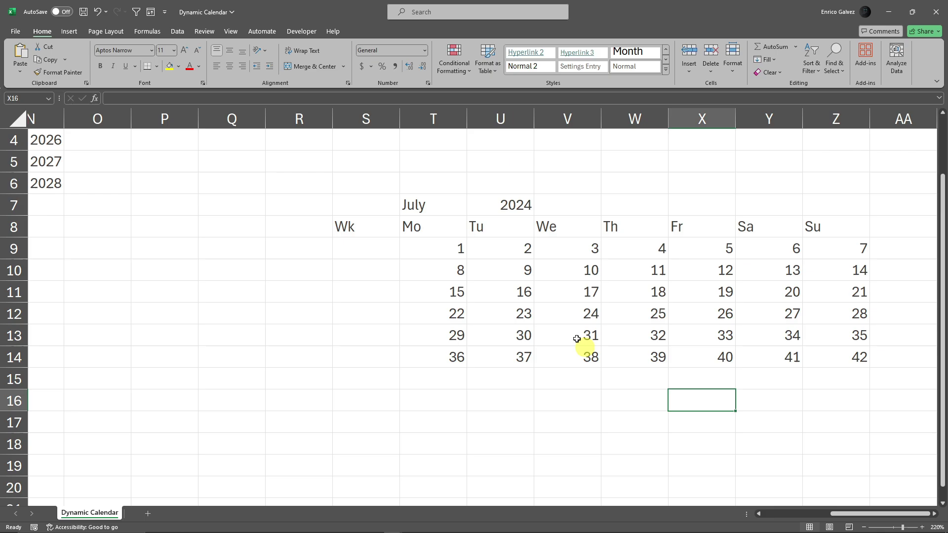
pyautogui.click(452, 250)
pyautogui.moveTo(451, 250); pyautogui.dragTo(434, 366)
pyautogui.click(262, 349)
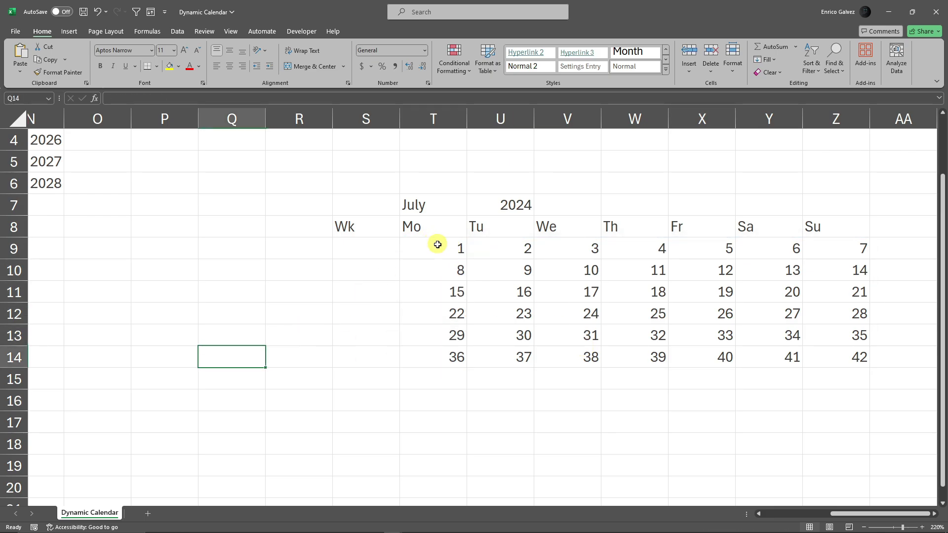
pyautogui.moveTo(436, 244); pyautogui.dragTo(844, 249)
pyautogui.click(484, 424)
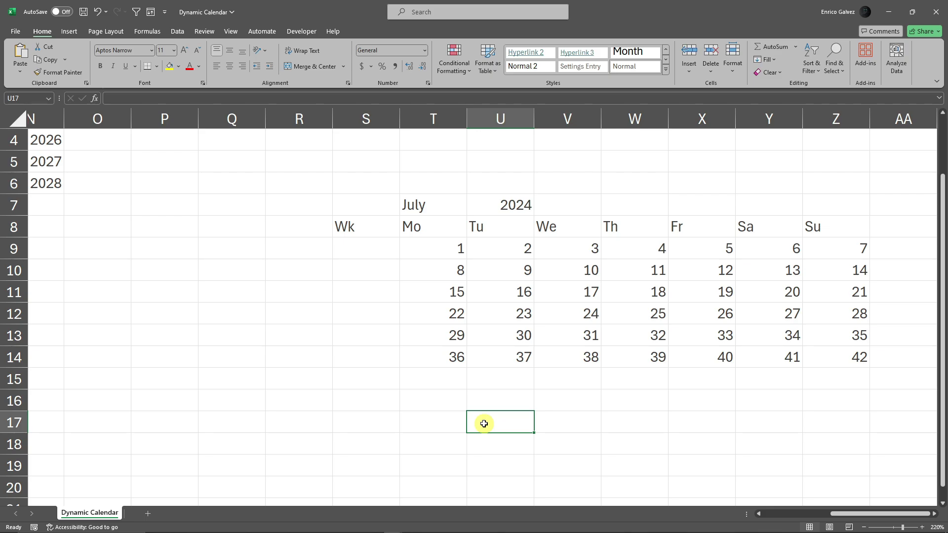
pyautogui.scroll(1, 560, 457)
pyautogui.click(561, 457)
pyautogui.scroll(-1, 561, 453)
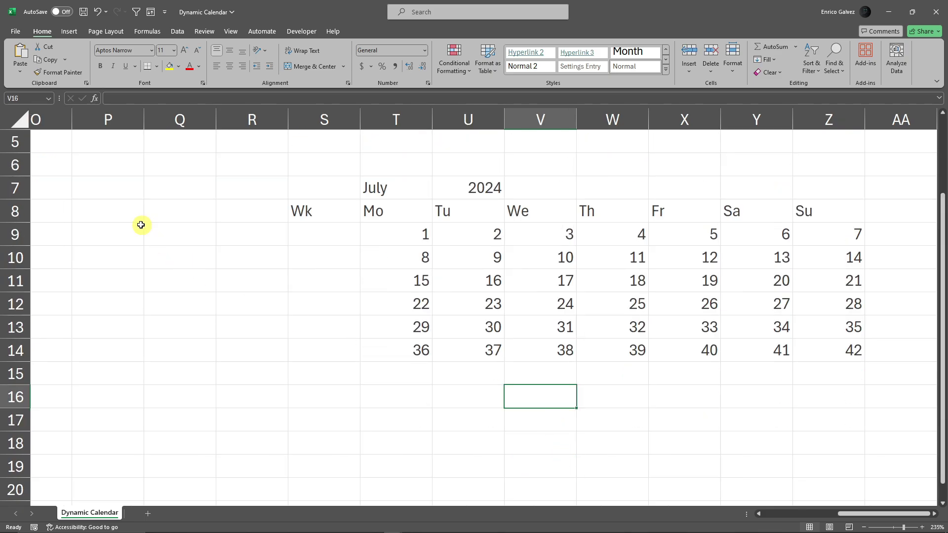
# Step: Join 1 with the month and year cells by entering the formula =1&T7&U7 in cell P7
pyautogui.click(114, 190)
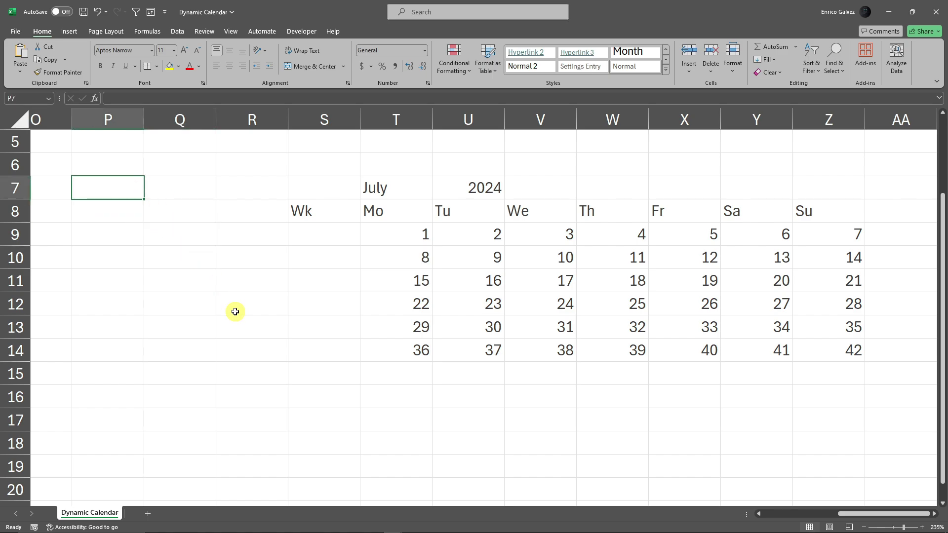
pyautogui.write('=1')
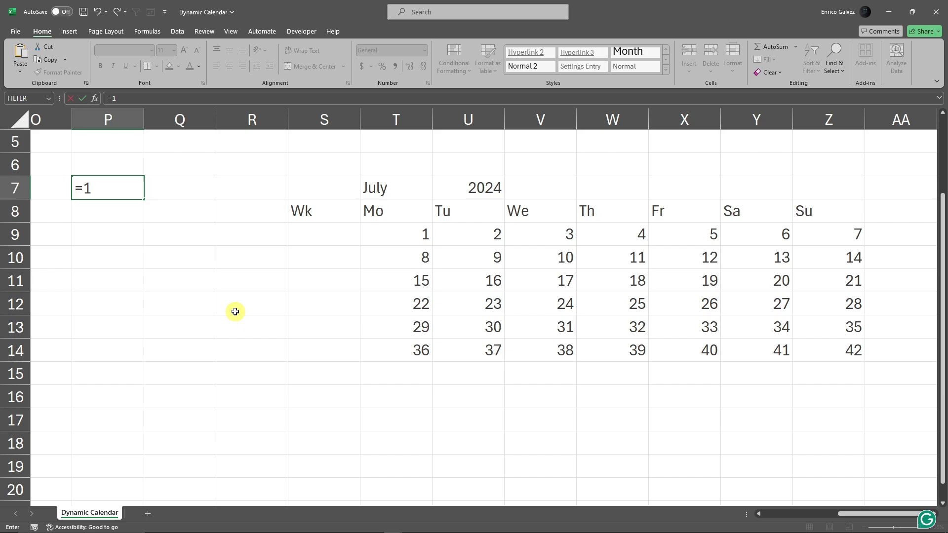
pyautogui.write('&')
pyautogui.click(375, 187)
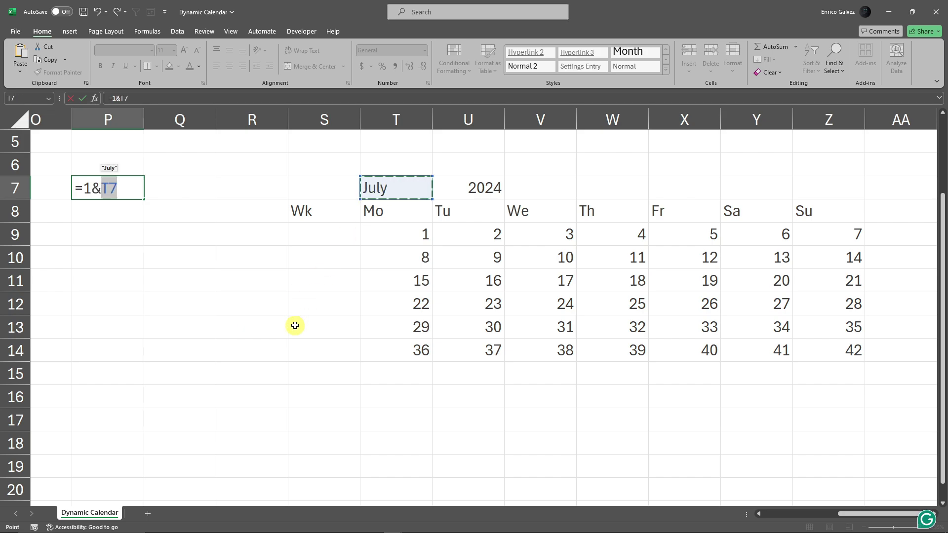
pyautogui.write('&')
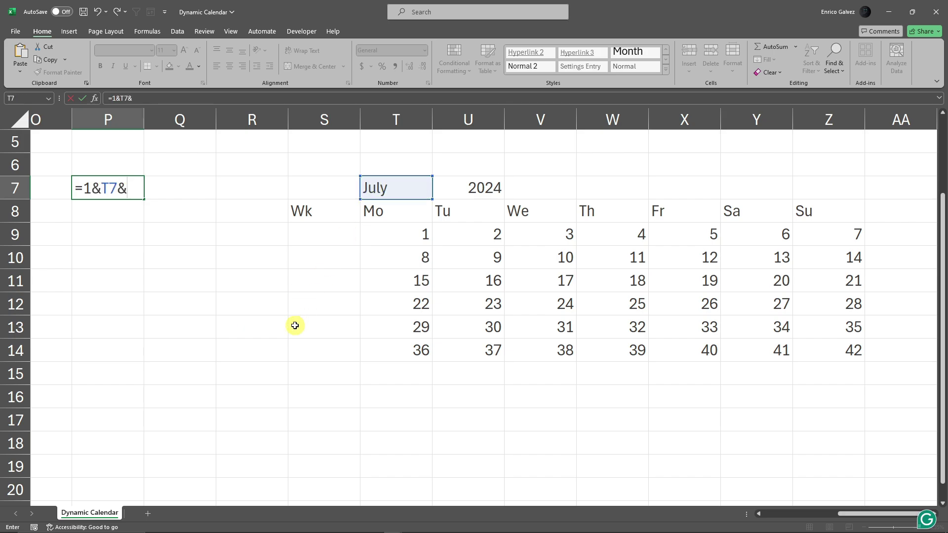
pyautogui.click(467, 190)
pyautogui.press('Return')
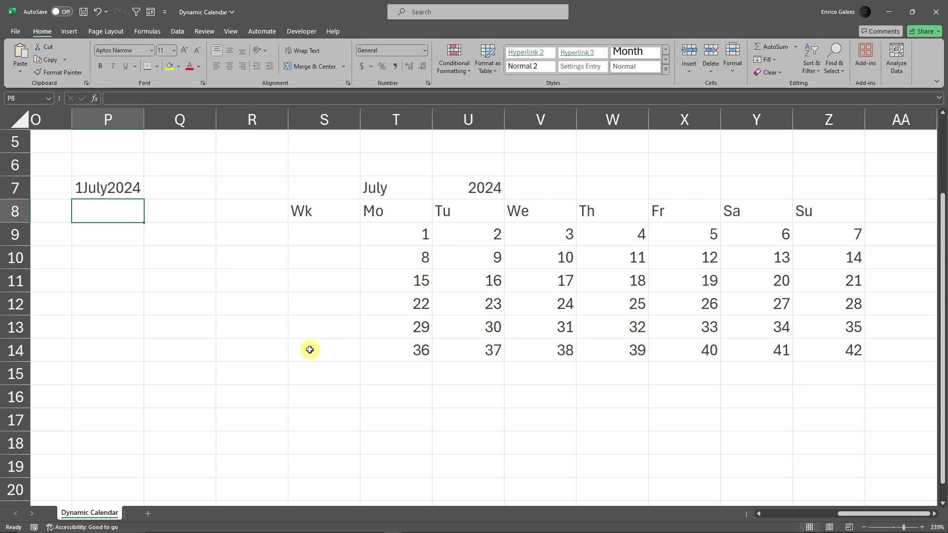
pyautogui.click(117, 191)
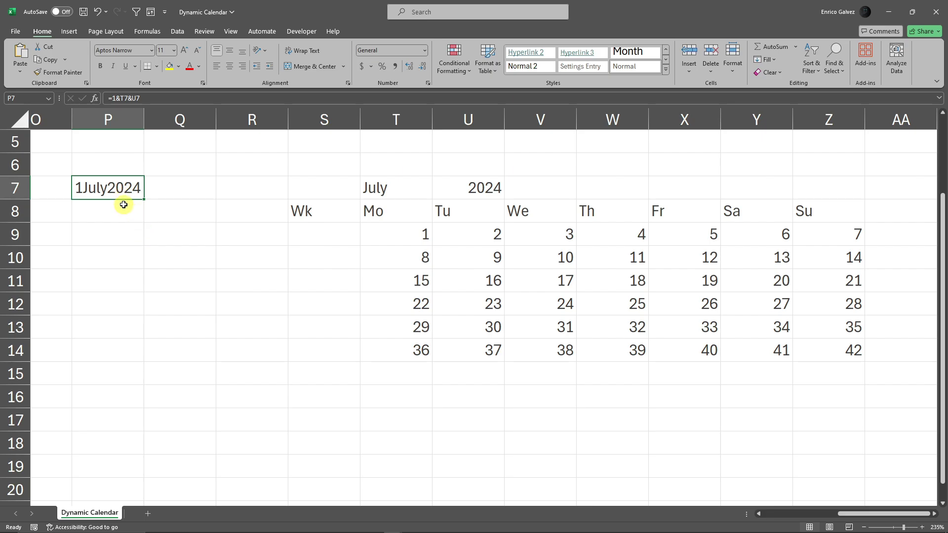
pyautogui.moveTo(123, 204); pyautogui.dragTo(119, 195)
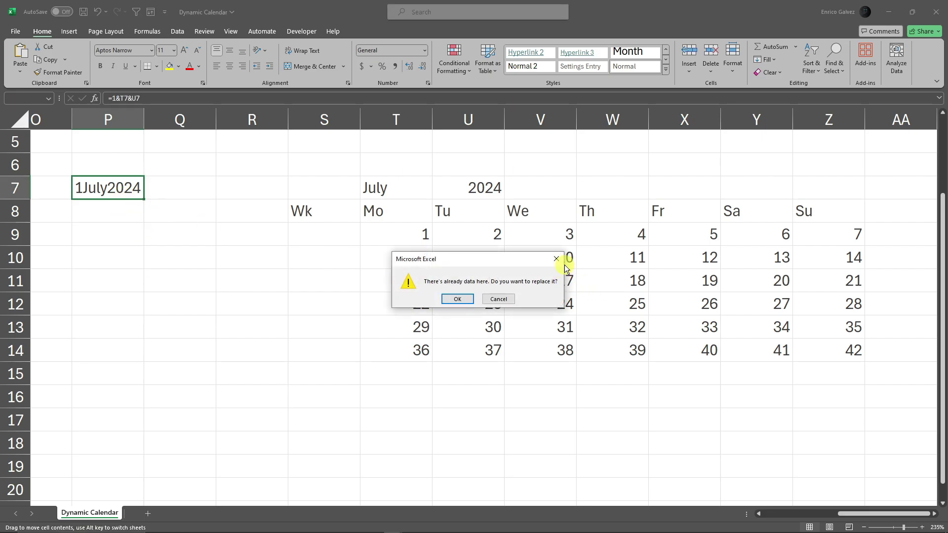
pyautogui.click(556, 258)
pyautogui.click(135, 186)
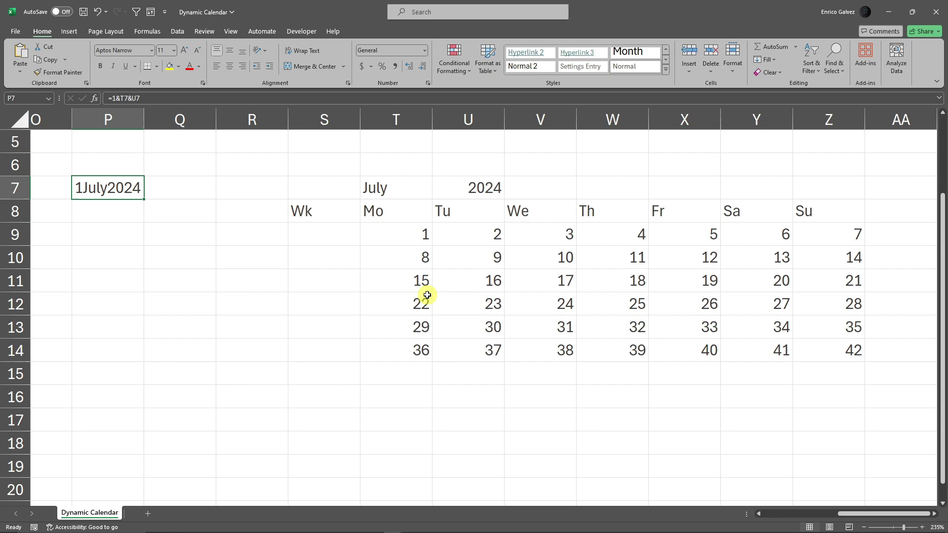
pyautogui.click(411, 233)
pyautogui.click(116, 212)
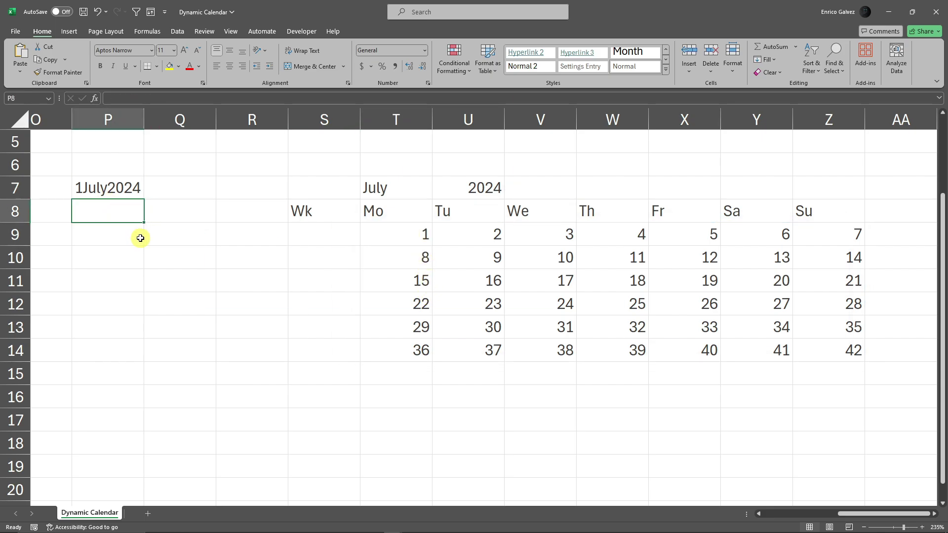
pyautogui.write('=')
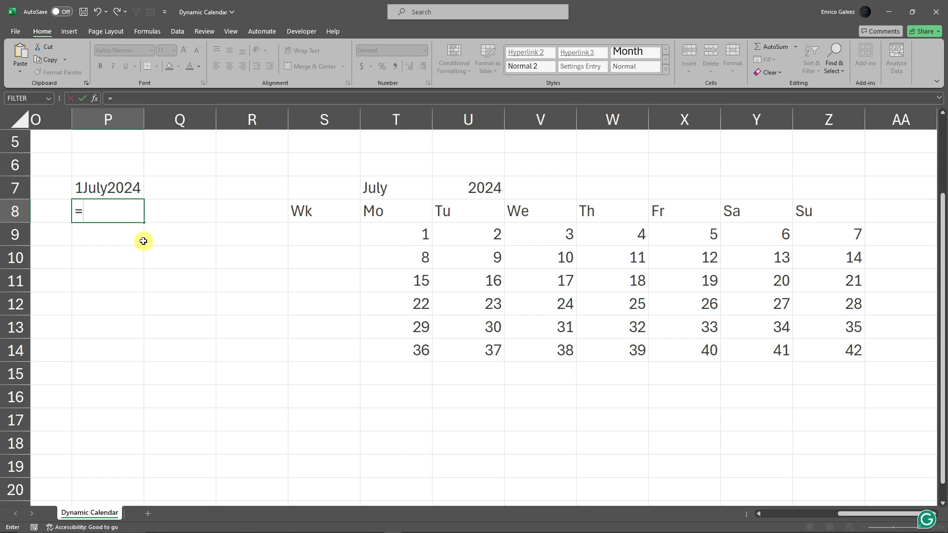
pyautogui.write('Weelday')
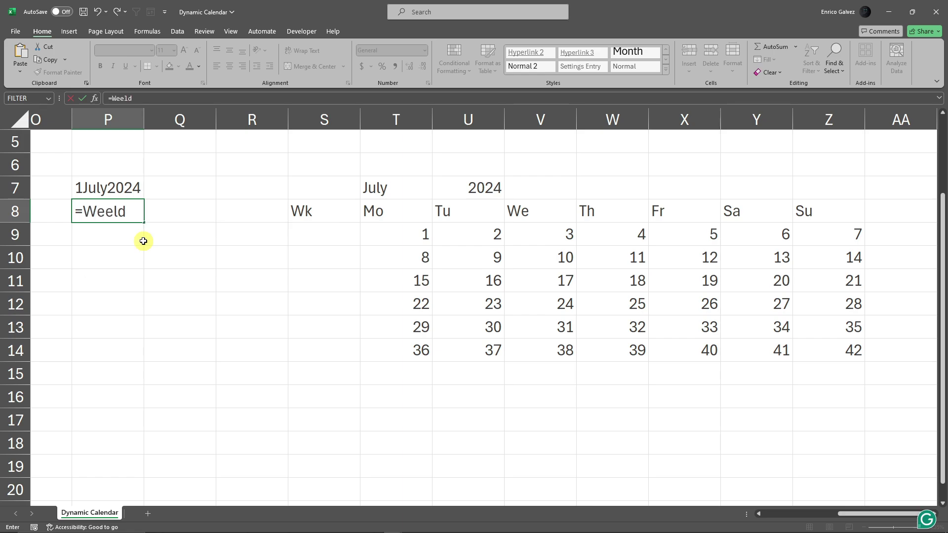
pyautogui.press('BackSpace')
pyautogui.press('BackSpace')
pyautogui.press('BackSpace')
pyautogui.press('BackSpace')
pyautogui.write('kday')
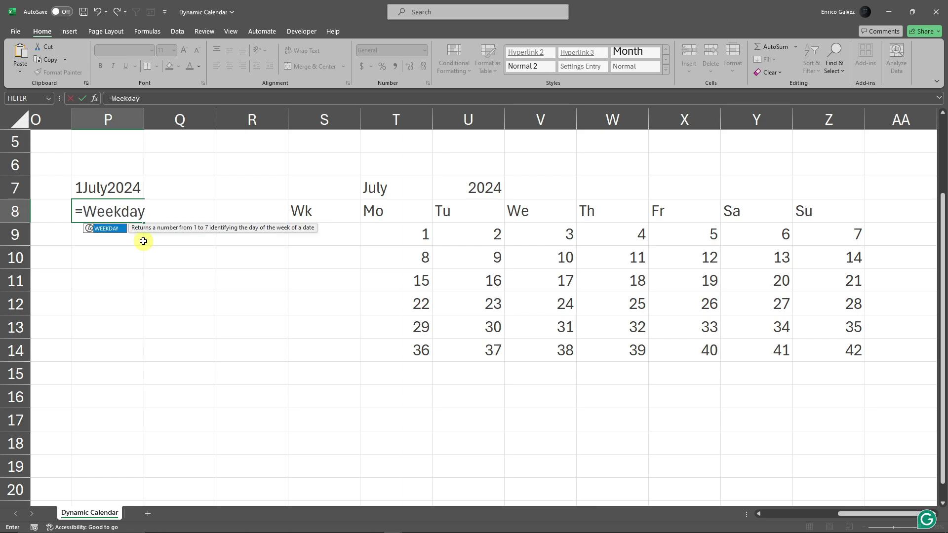
pyautogui.write('(')
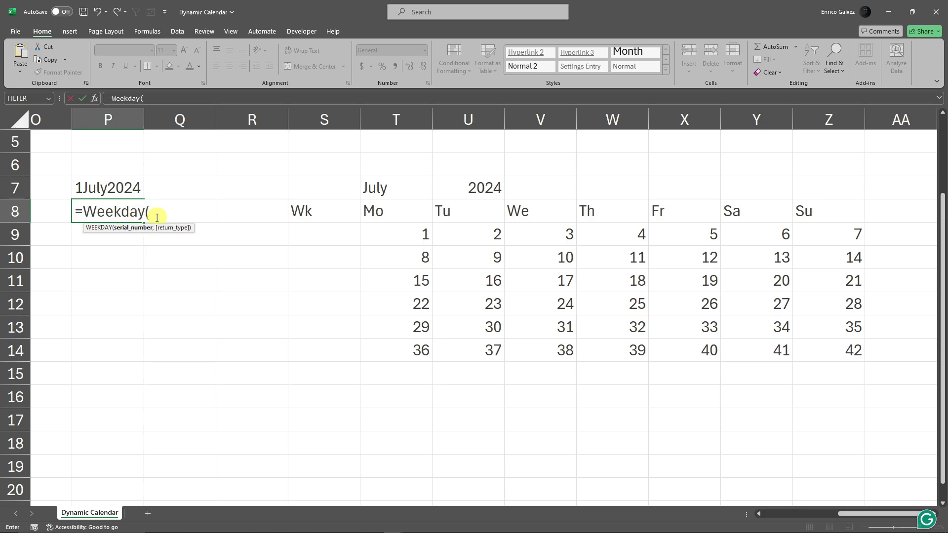
pyautogui.press('Escape')
pyautogui.click(167, 256)
# Step: Copy the expression 1&T7&U7, without its equals sign, from the formula in cell P7
pyautogui.doubleClick(117, 187)
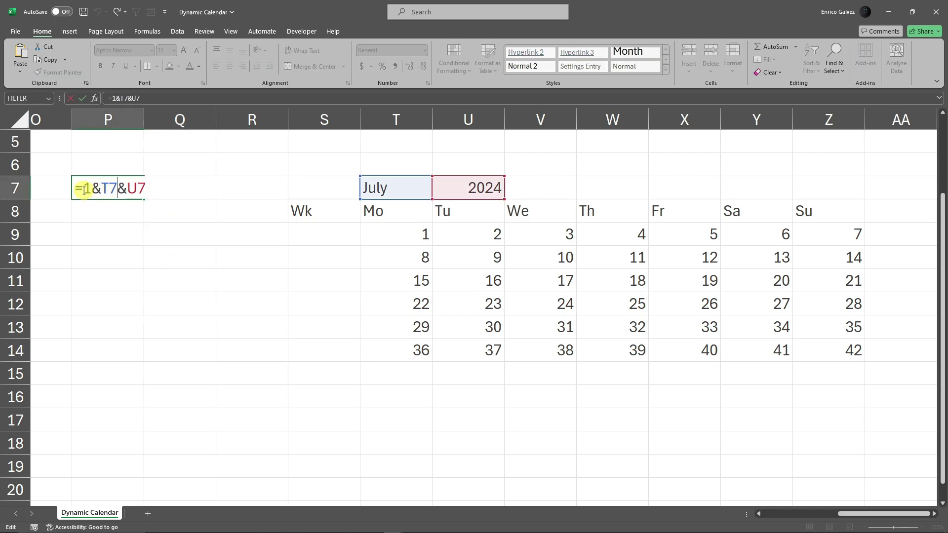
pyautogui.moveTo(86, 189); pyautogui.dragTo(139, 205)
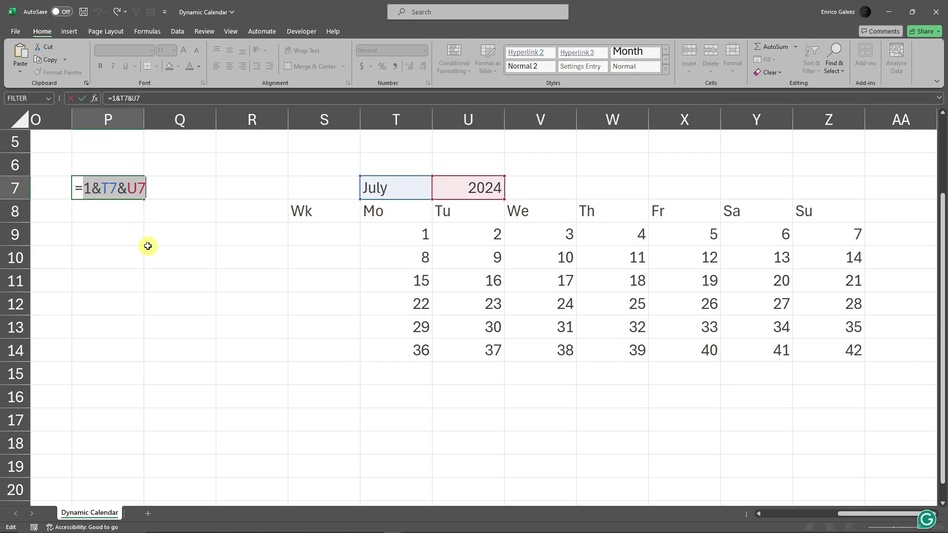
pyautogui.write('c')
pyautogui.hotkey('ctrl', 'z')
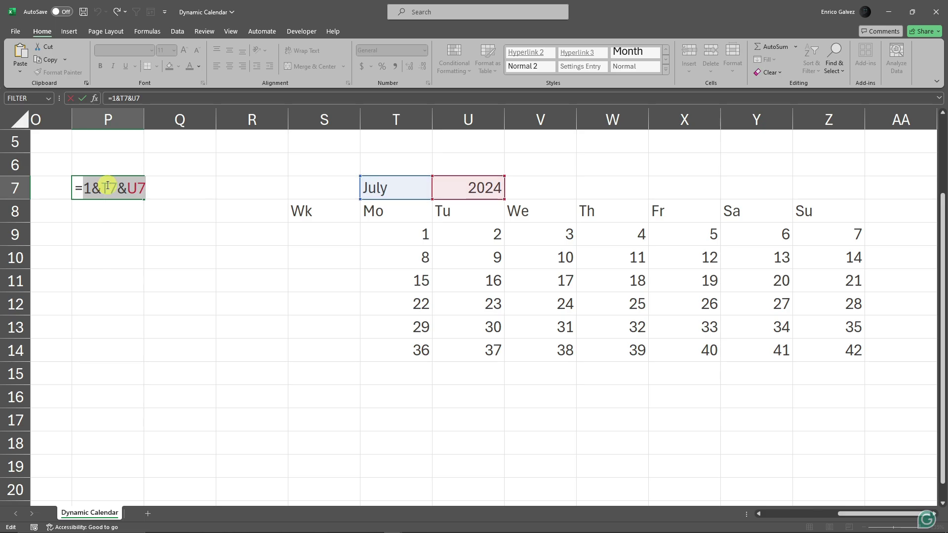
pyautogui.click(186, 232)
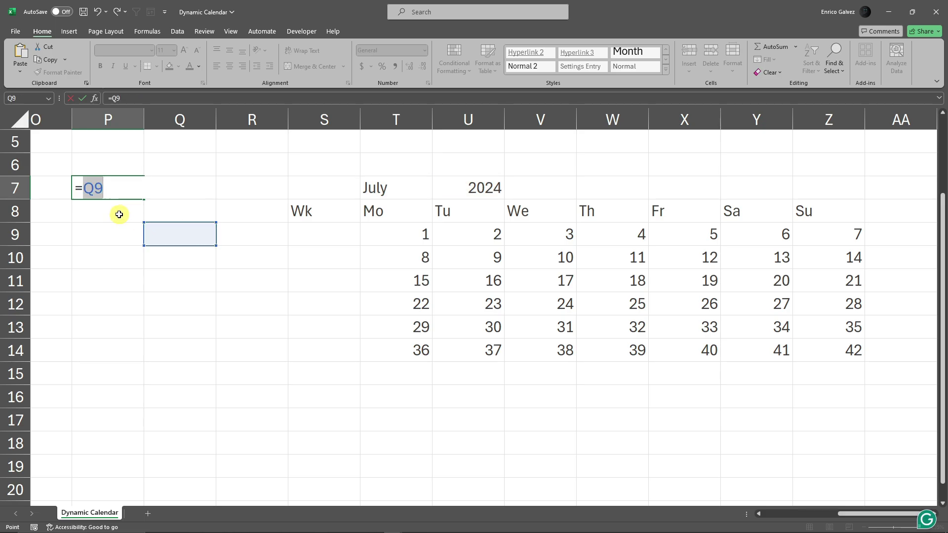
pyautogui.press('Escape')
pyautogui.doubleClick(118, 188)
pyautogui.press('Escape')
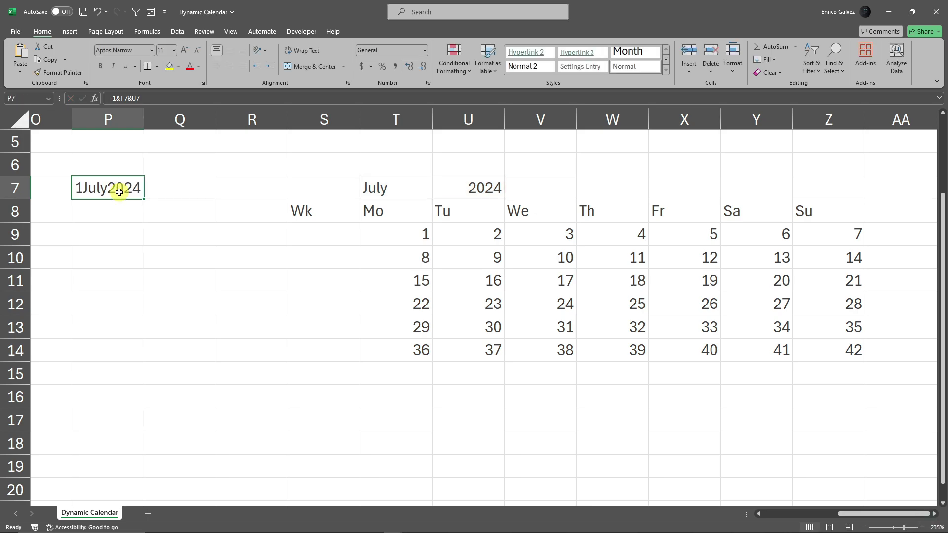
# Step: Enter the formula =WEEKDAY(1&T7&U7,2) in cell P9, choosing the return type that numbers Monday as 1 through Sunday as 7
pyautogui.click(103, 231)
pyautogui.write('=')
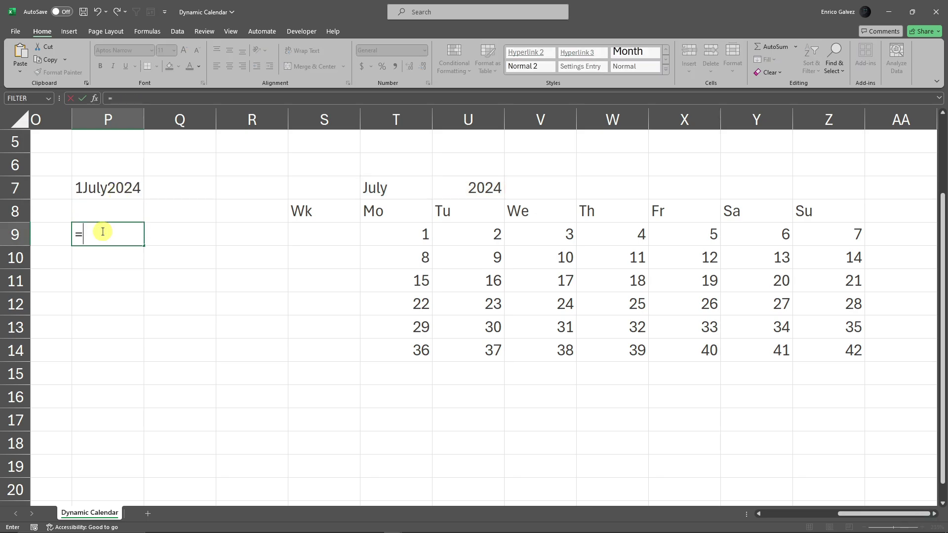
pyautogui.write('weekday(')
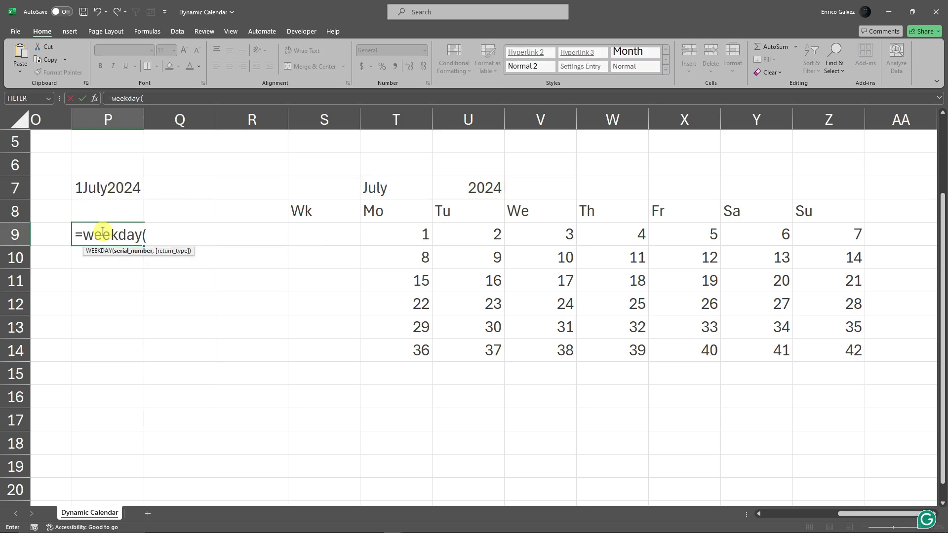
pyautogui.hotkey('ctrl', 'v')
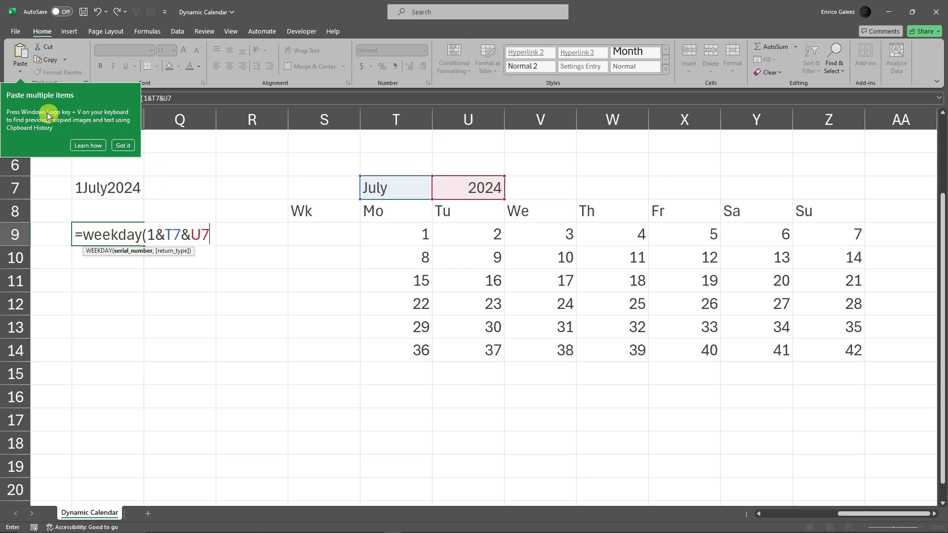
pyautogui.click(122, 144)
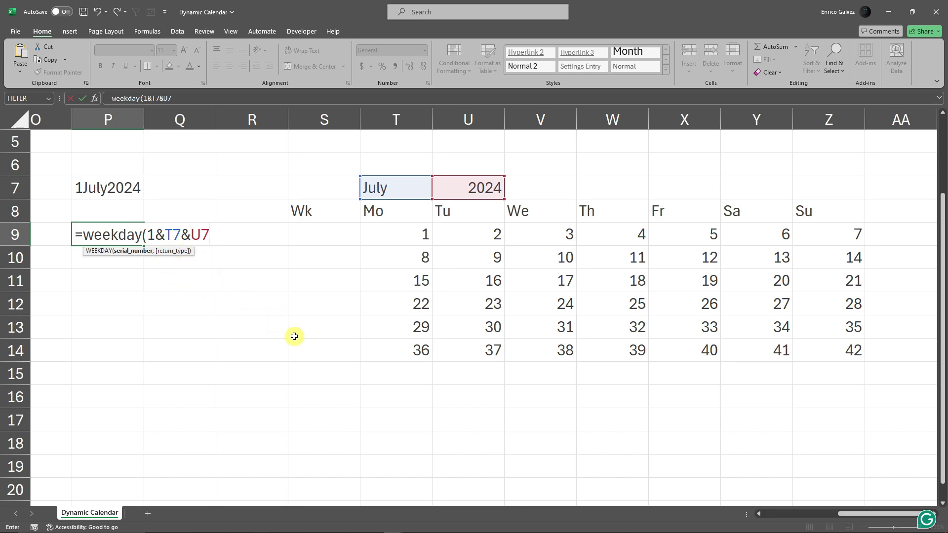
pyautogui.write(',')
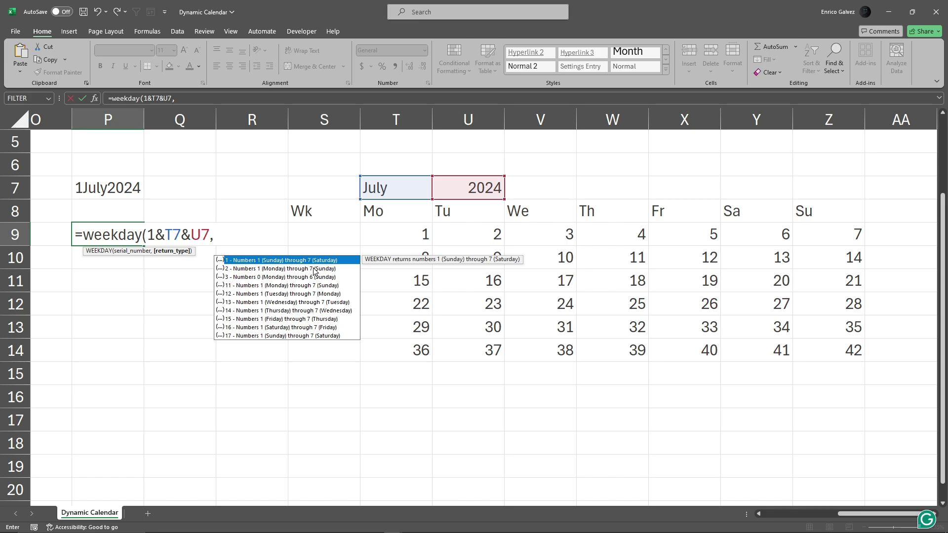
pyautogui.click(249, 270)
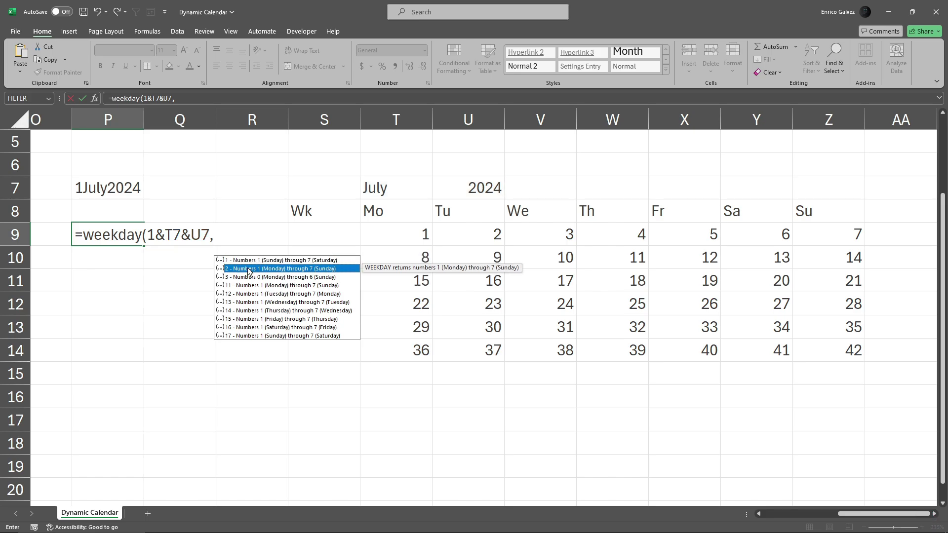
pyautogui.doubleClick(242, 270)
pyautogui.write(')')
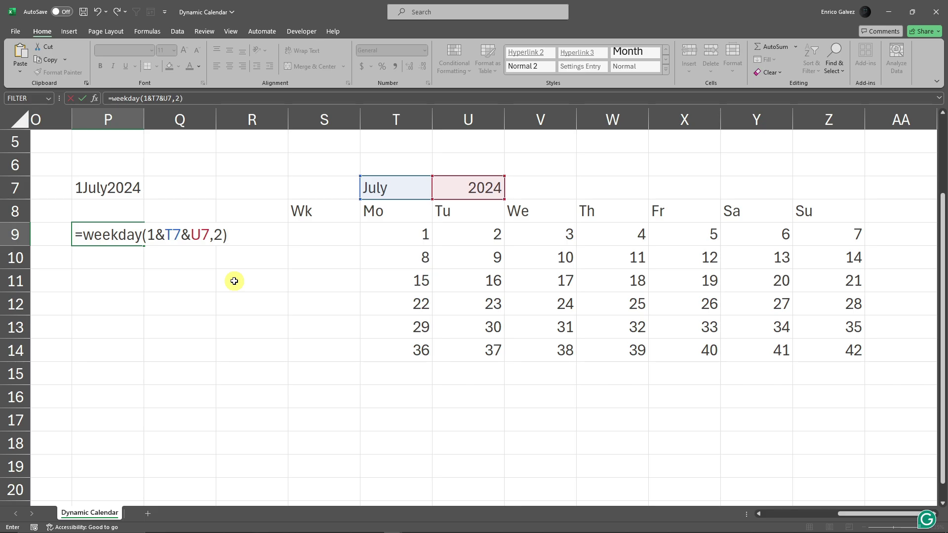
pyautogui.press('Return')
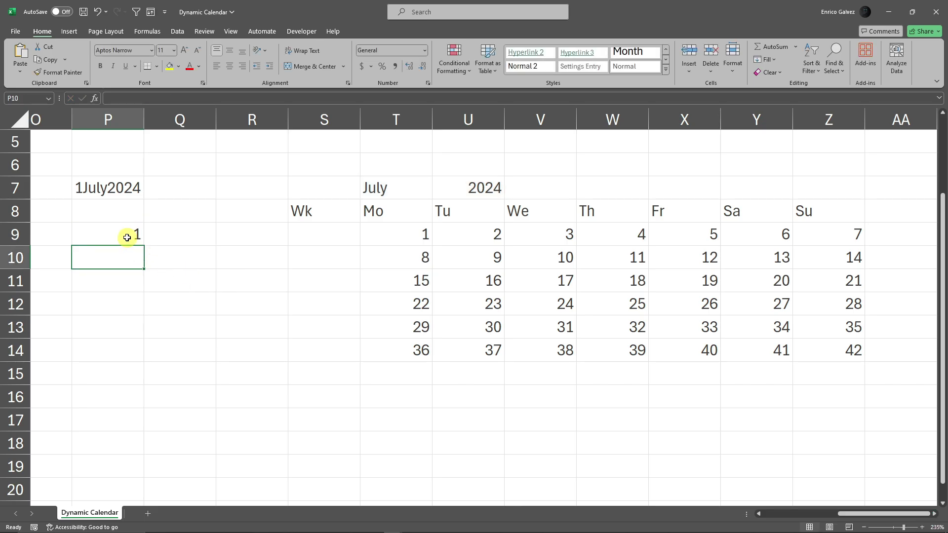
# Step: Check in the system calendar which weekday July 1, 2024 falls on, and return to the worksheet
pyautogui.click(887, 526)
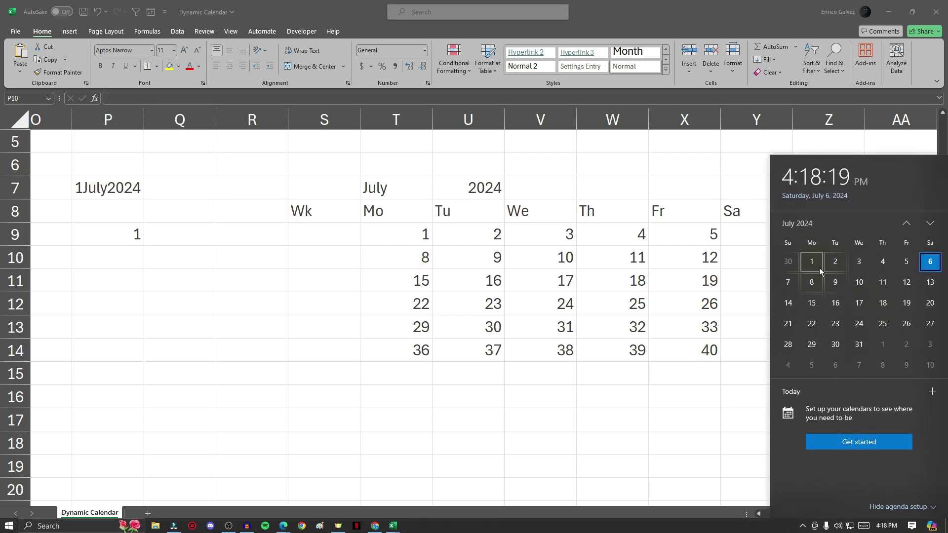
pyautogui.click(123, 291)
pyautogui.click(326, 305)
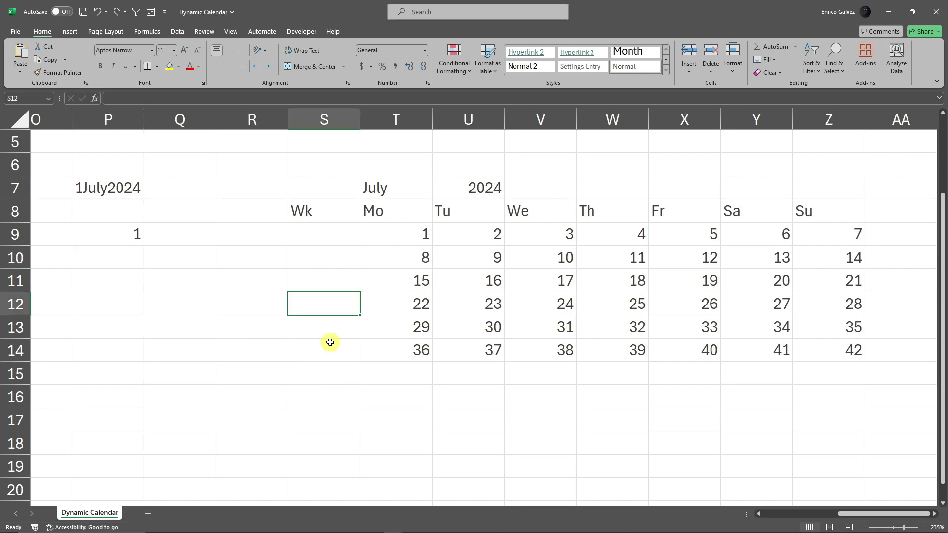
# Step: Subtract the weekday number from the first-of-month date by entering =P7-P9 in cell P10
pyautogui.click(91, 262)
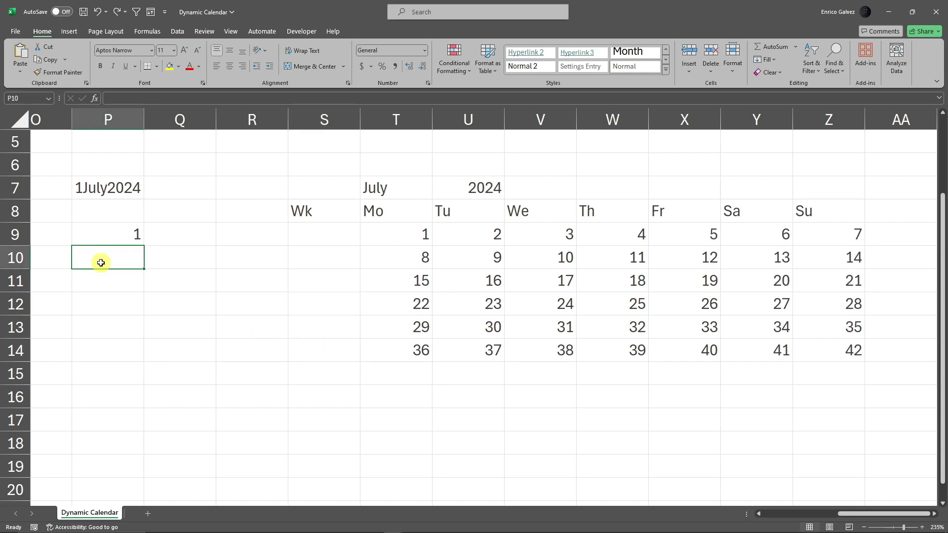
pyautogui.write('=')
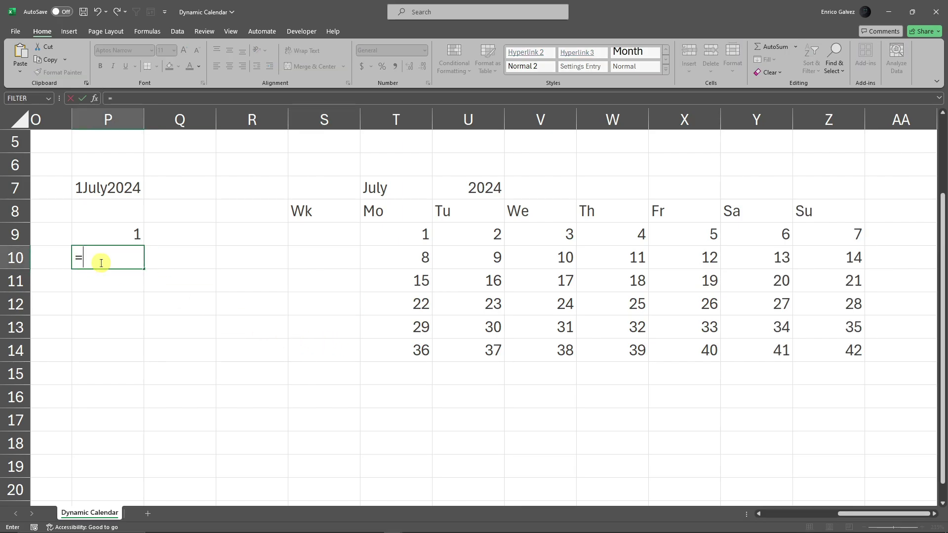
pyautogui.click(126, 192)
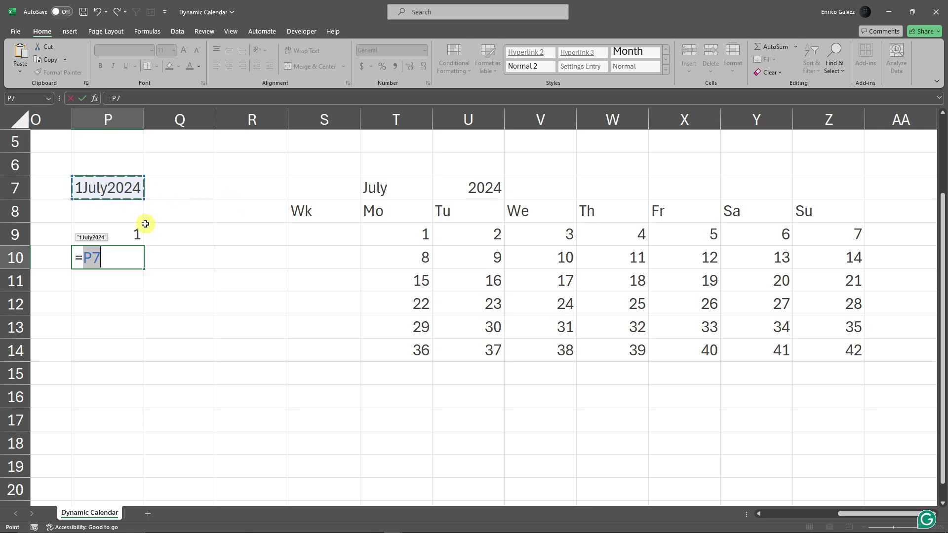
pyautogui.write('-')
pyautogui.click(107, 225)
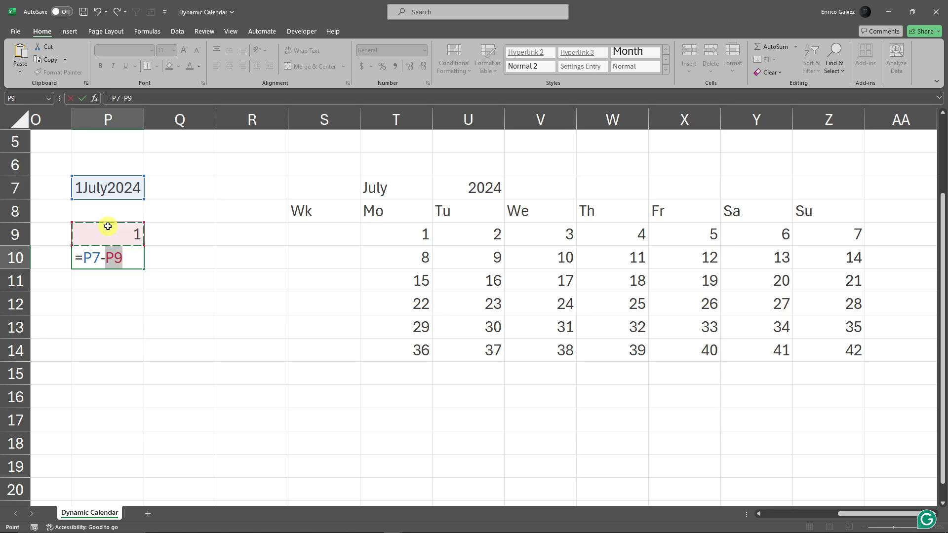
pyautogui.press('Return')
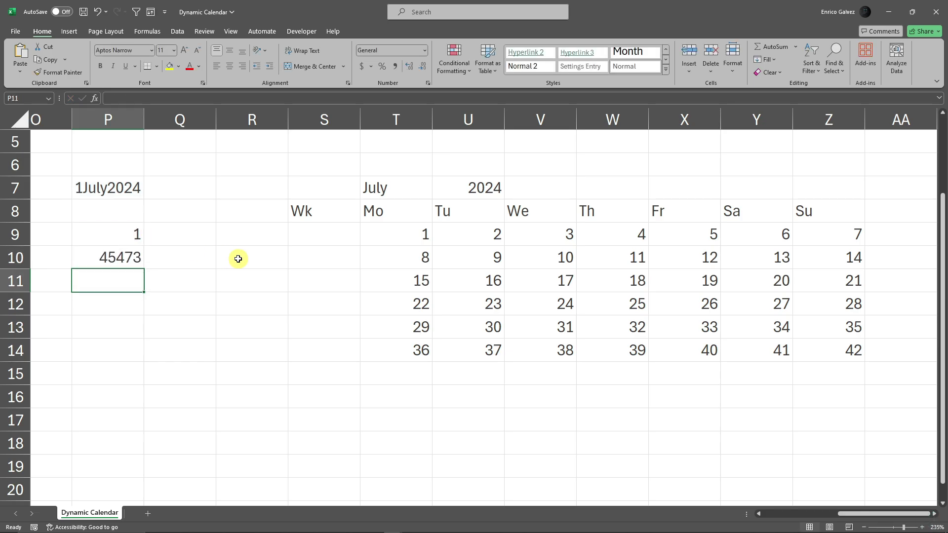
# Step: Apply the Short Date number format to the subtraction result in cell P10
pyautogui.click(123, 263)
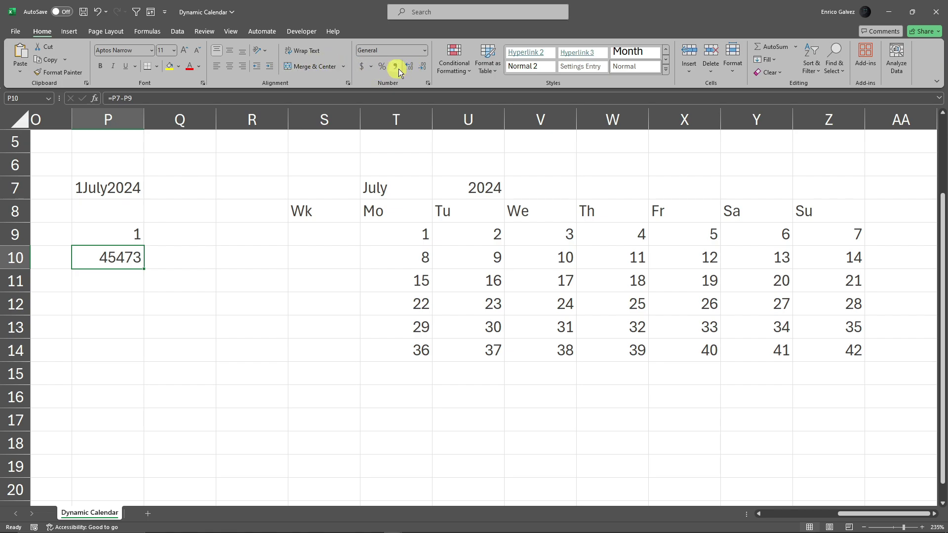
pyautogui.click(426, 52)
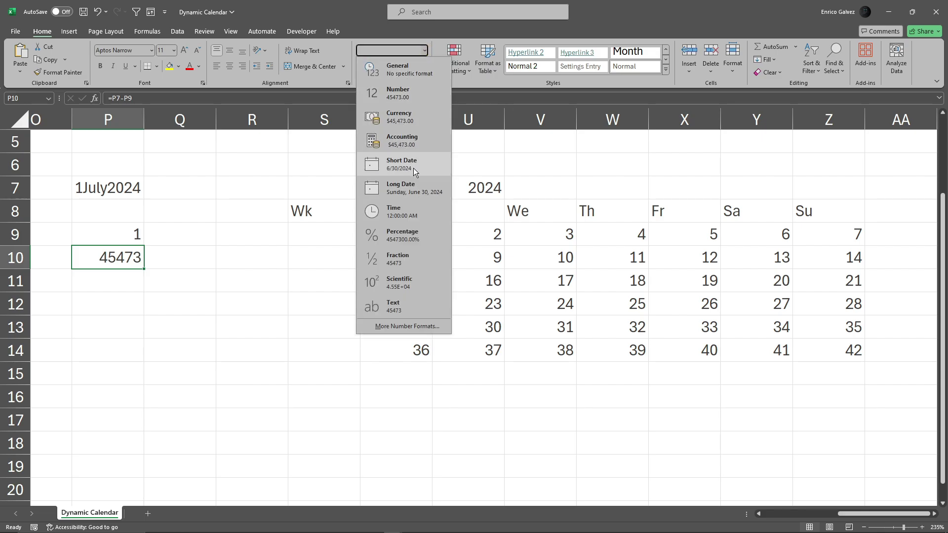
pyautogui.click(413, 166)
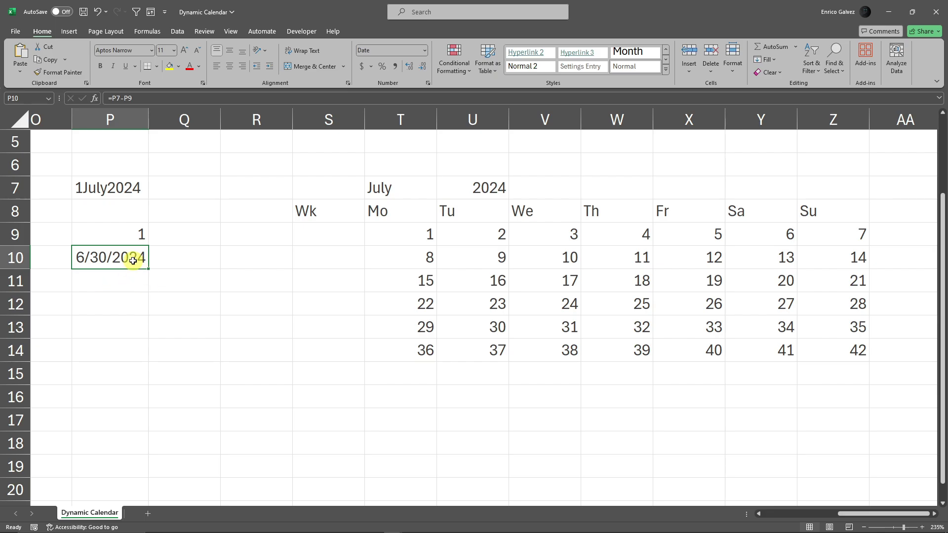
# Step: Extend the subtraction formula in cell P10 by one day so that it reads =P7-P9+1
pyautogui.doubleClick(133, 261)
pyautogui.write('+')
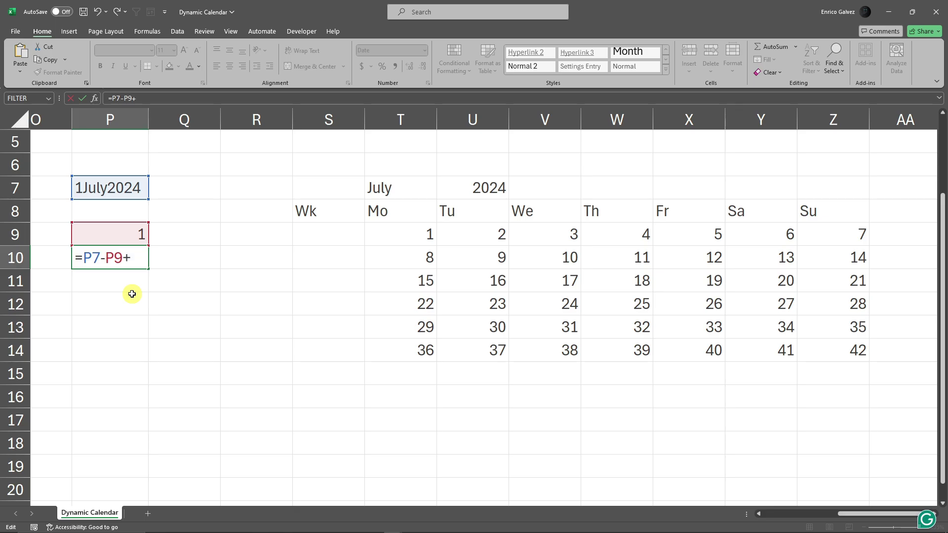
pyautogui.write('1')
pyautogui.press('Return')
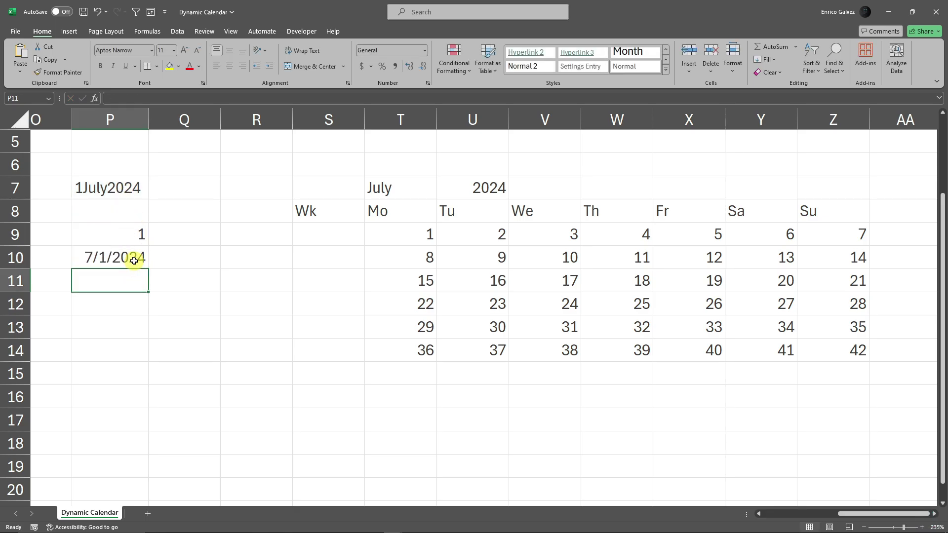
# Step: Compare the joined first-of-month date in P7 with the calculated start date in P10
pyautogui.click(133, 261)
pyautogui.click(132, 188)
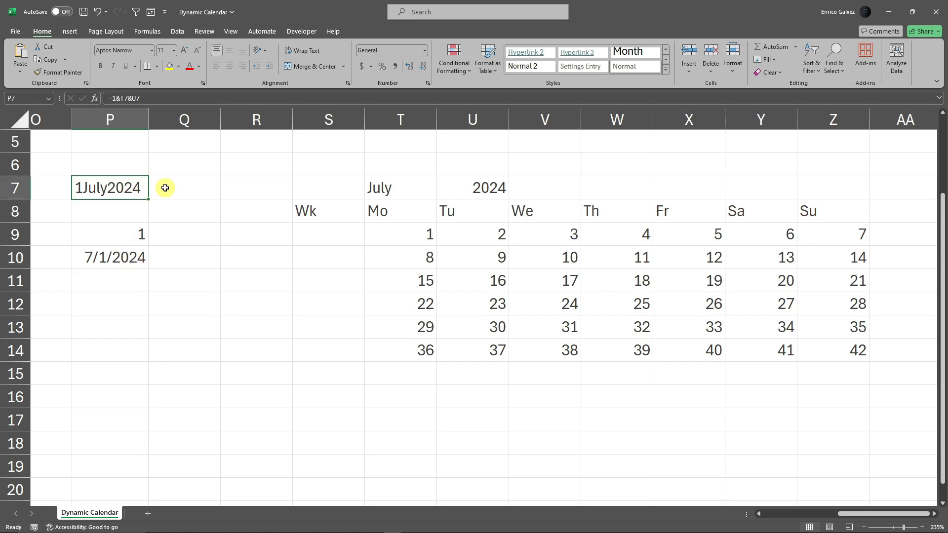
pyautogui.click(127, 250)
pyautogui.click(127, 205)
pyautogui.click(127, 260)
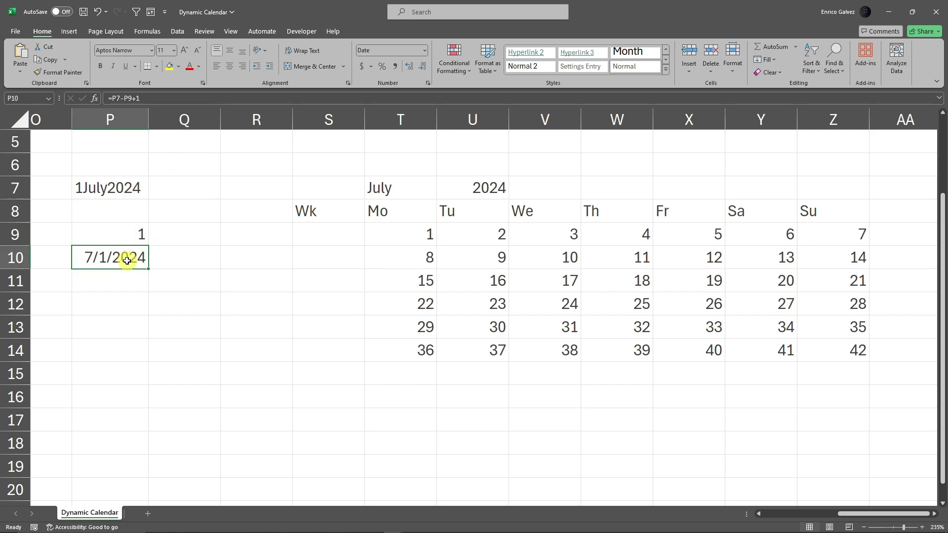
pyautogui.click(328, 327)
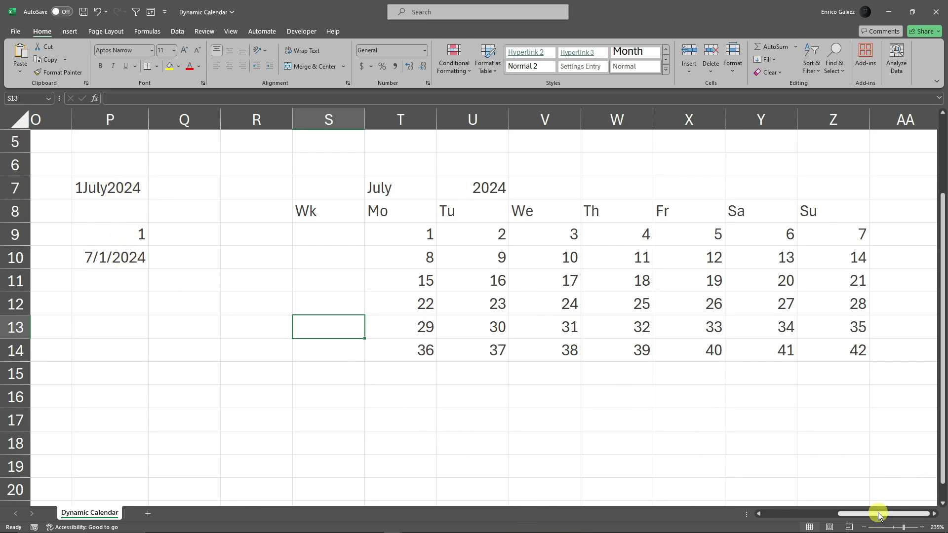
# Step: Give the calendar grid a Monday-based start date by changing the formula in T9 to =SEQUENCE(6,7,(1&T7&U7)-WEEKDAY(1&T7&U7,2)+1)
pyautogui.moveTo(874, 514); pyautogui.dragTo(878, 514)
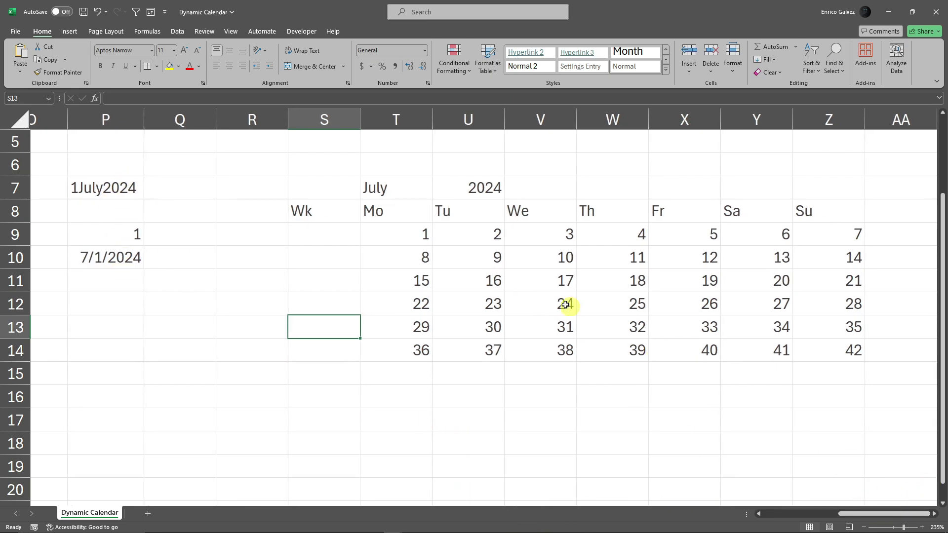
pyautogui.doubleClick(415, 238)
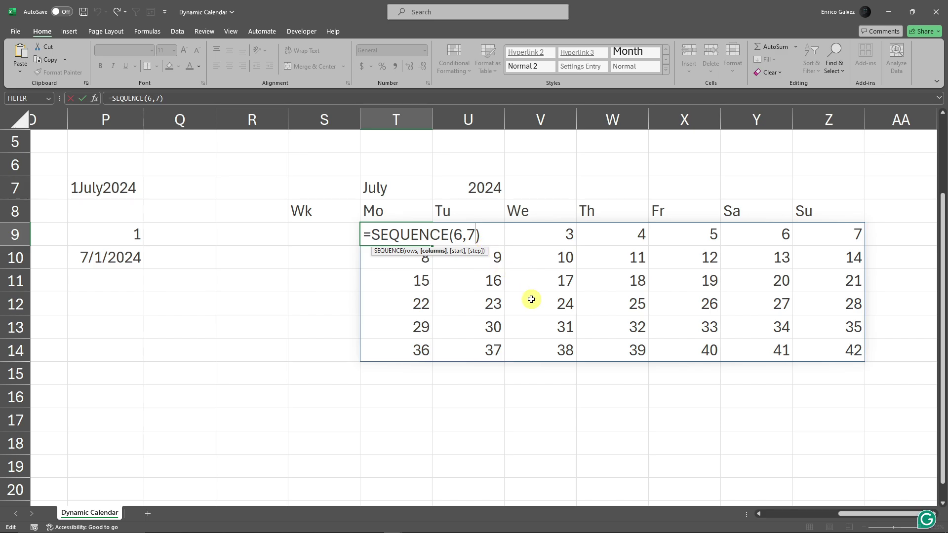
pyautogui.write(',1&T7&U7')
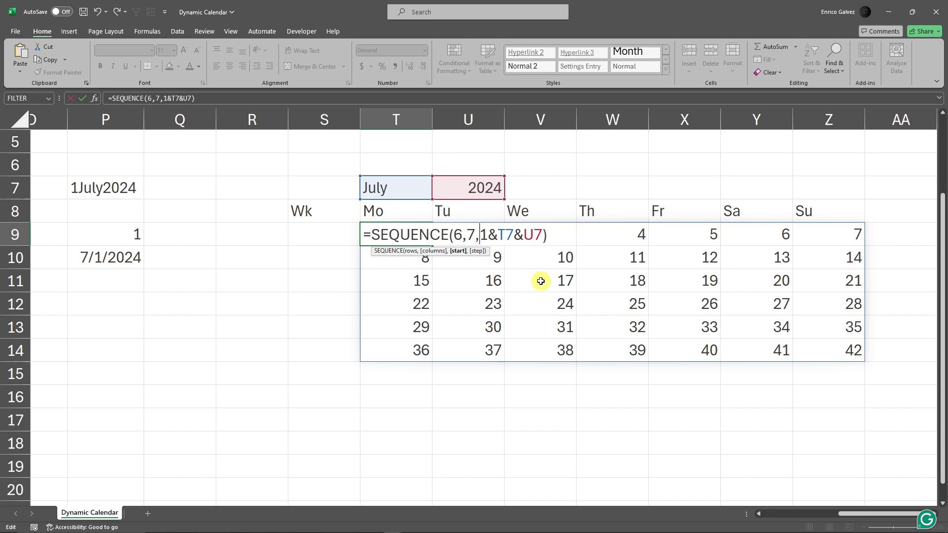
pyautogui.write('(')
pyautogui.click(549, 234)
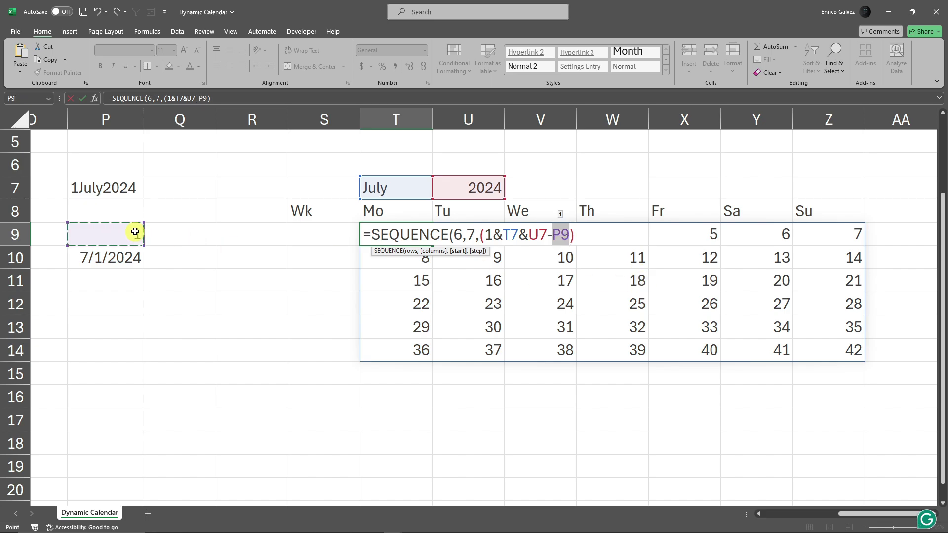
pyautogui.press('BackSpace')
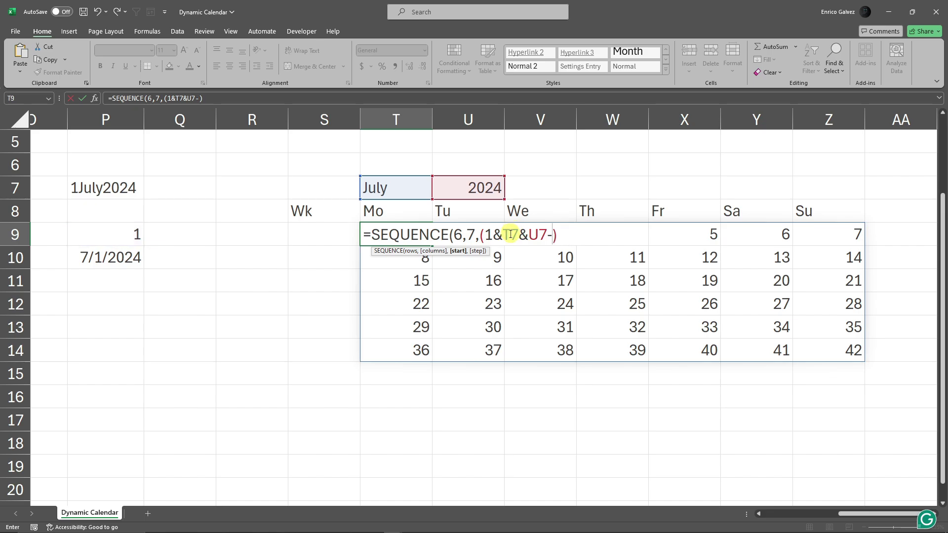
pyautogui.write('WEEKDAy')
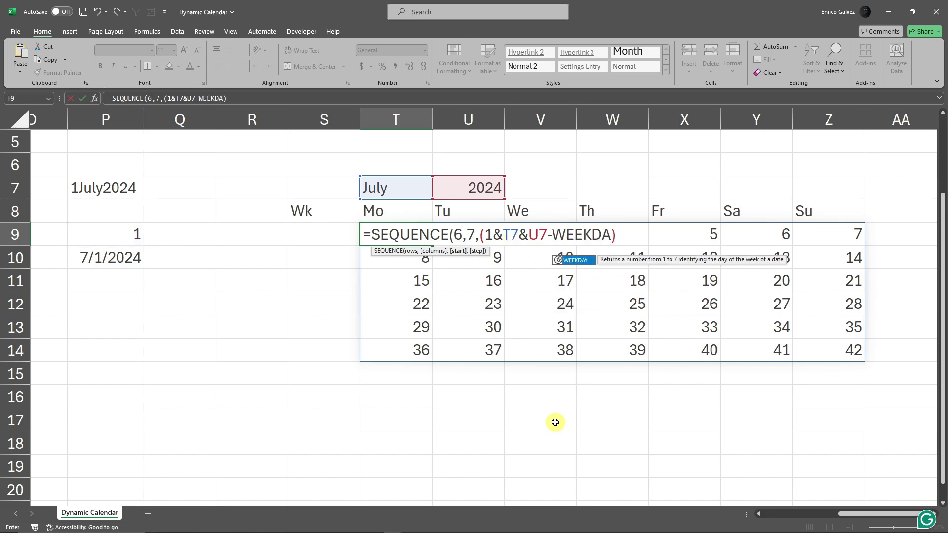
pyautogui.press('BackSpace')
pyautogui.write('Y')
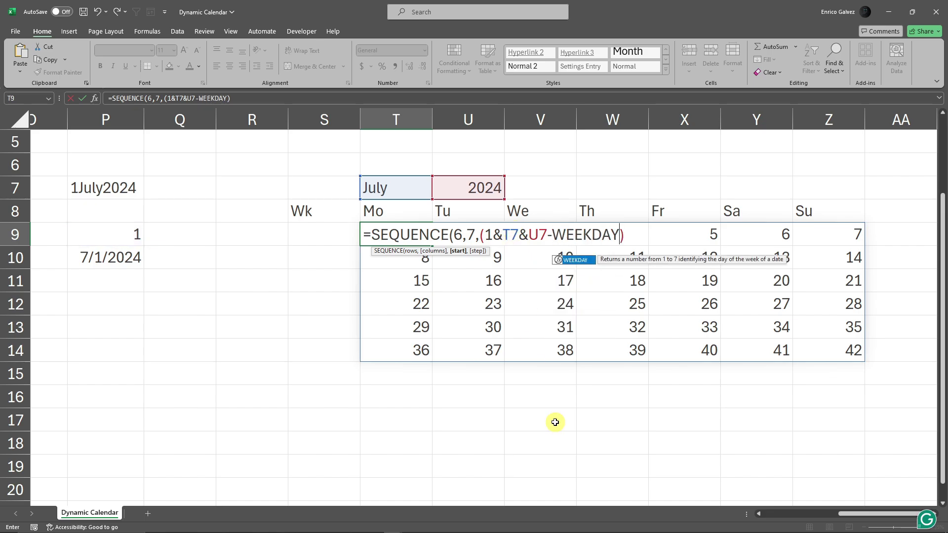
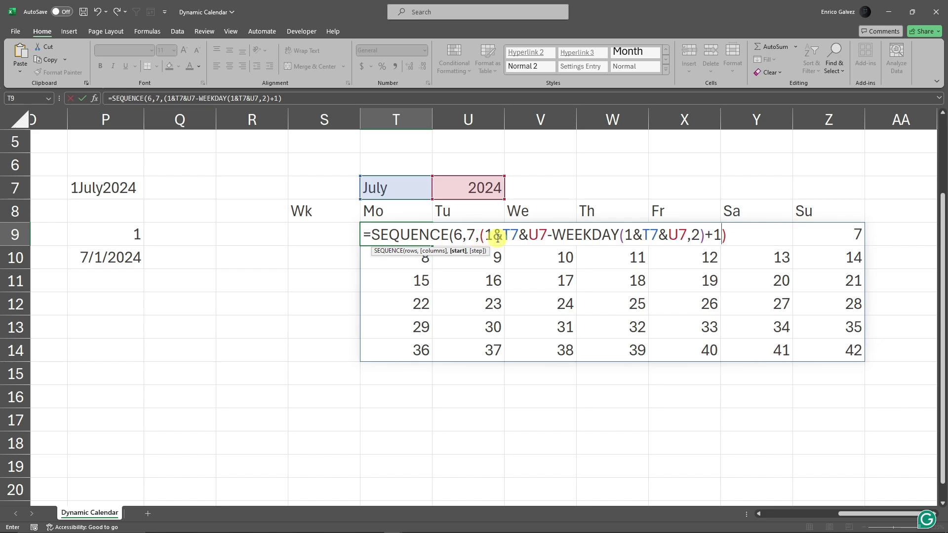
pyautogui.click(547, 235)
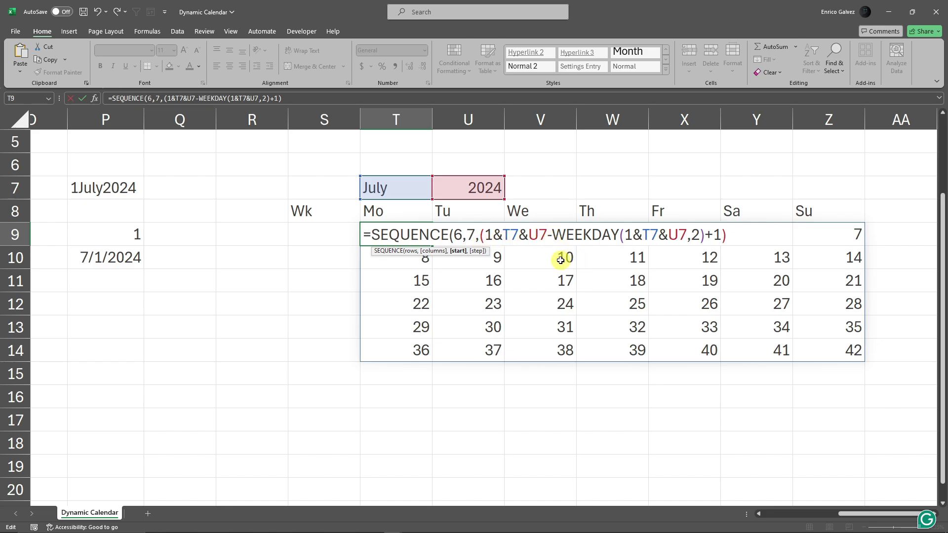
pyautogui.write(')')
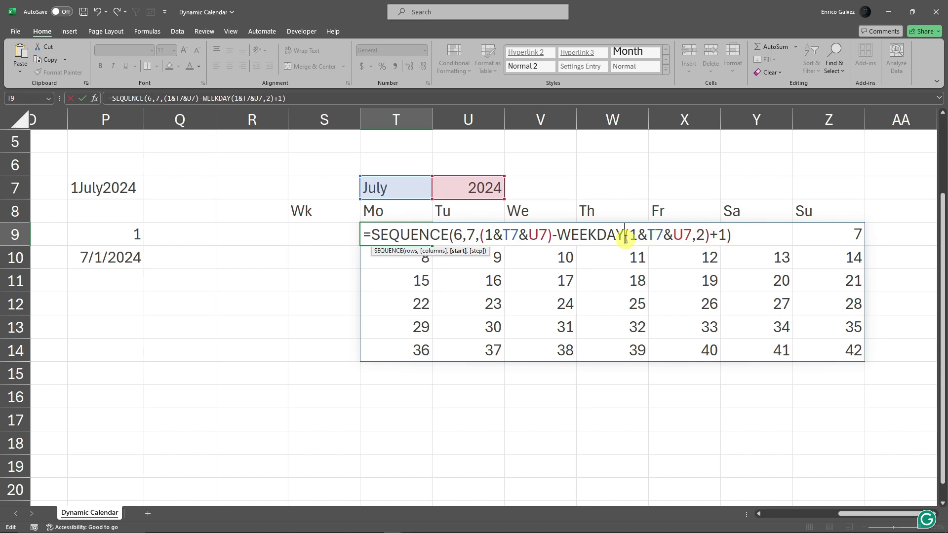
pyautogui.press('Return')
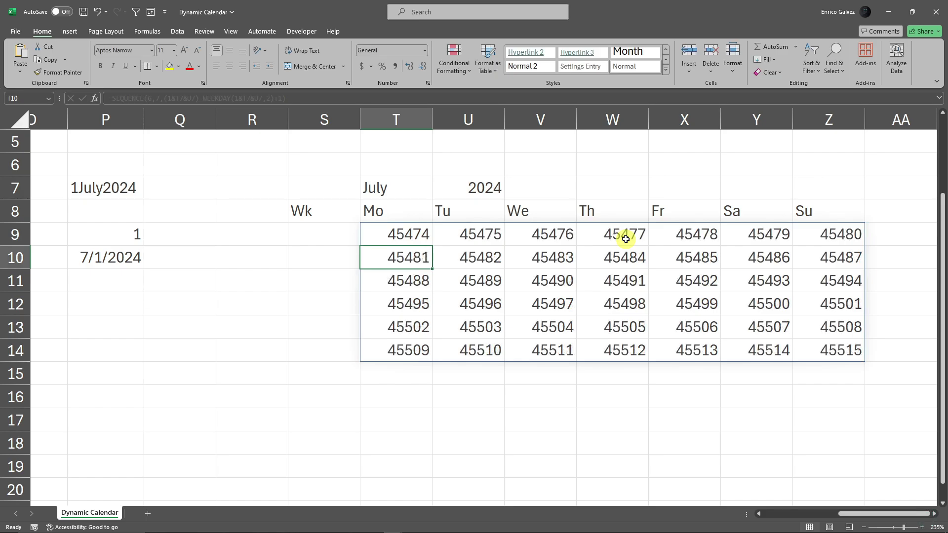
# Step: Apply the custom number format d to the calendar grid T9:Z14 so the dates show only day numbers
pyautogui.click(423, 231)
pyautogui.hotkey('ctrl', 'shift', 'Down')
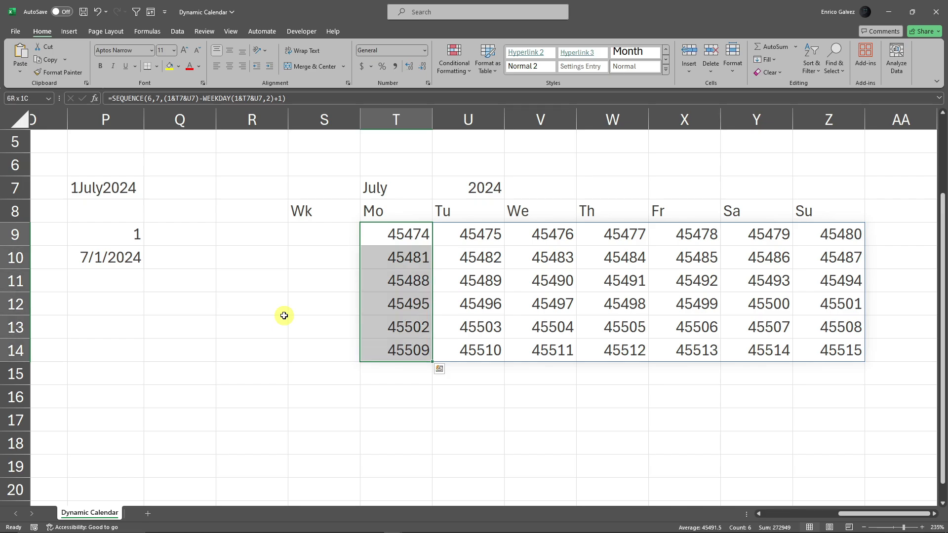
pyautogui.hotkey('ctrl', 'shift', 'Right')
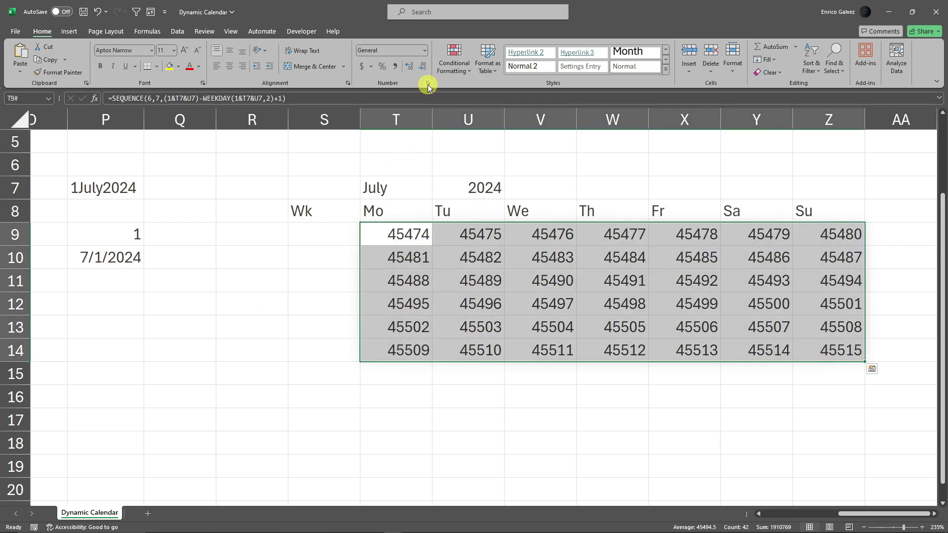
pyautogui.hotkey('ctrl', 'q')
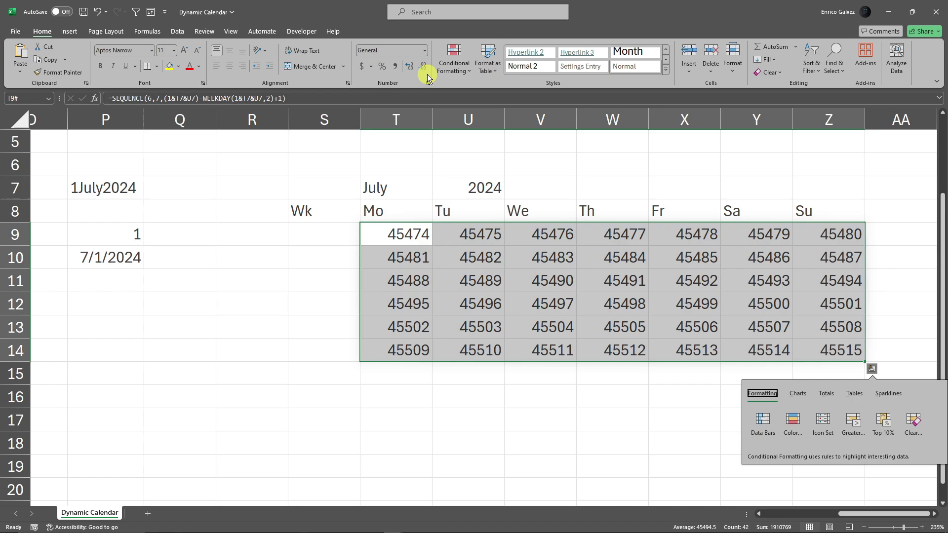
pyautogui.press('Escape')
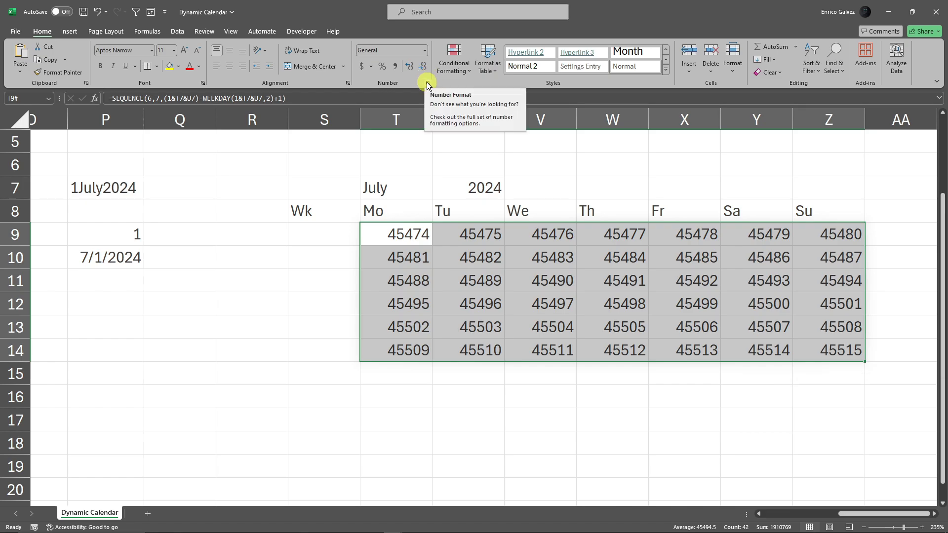
pyautogui.click(427, 82)
pyautogui.moveTo(576, 141); pyautogui.dragTo(534, 158)
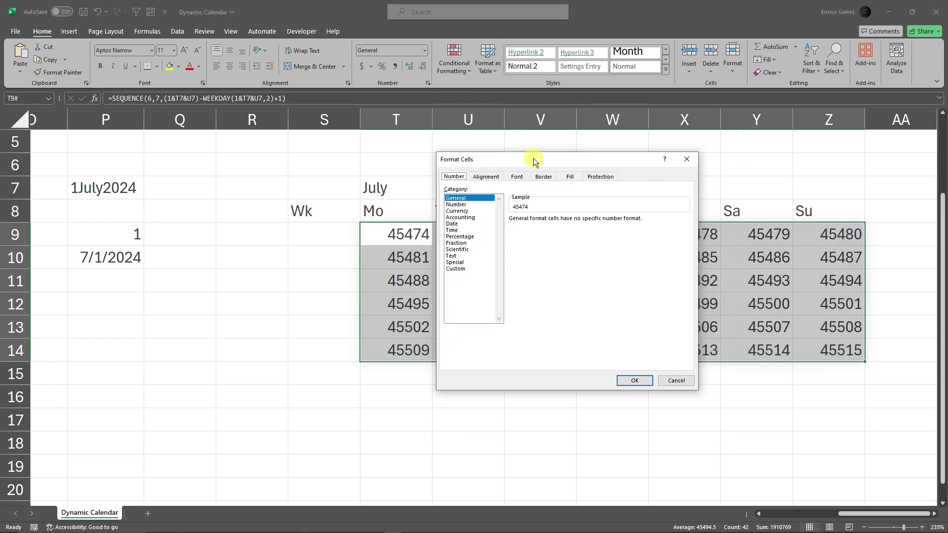
pyautogui.click(465, 270)
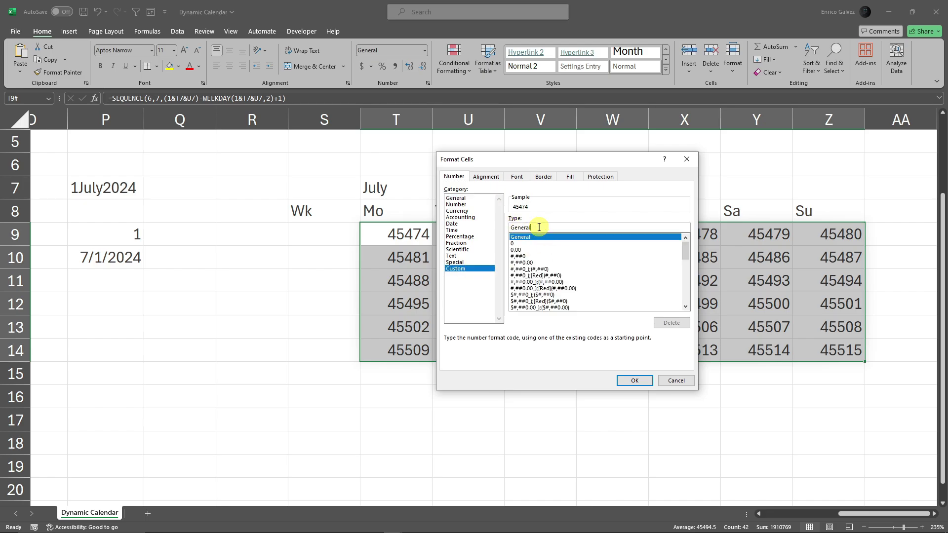
pyautogui.moveTo(539, 227); pyautogui.dragTo(499, 227)
pyautogui.write('d')
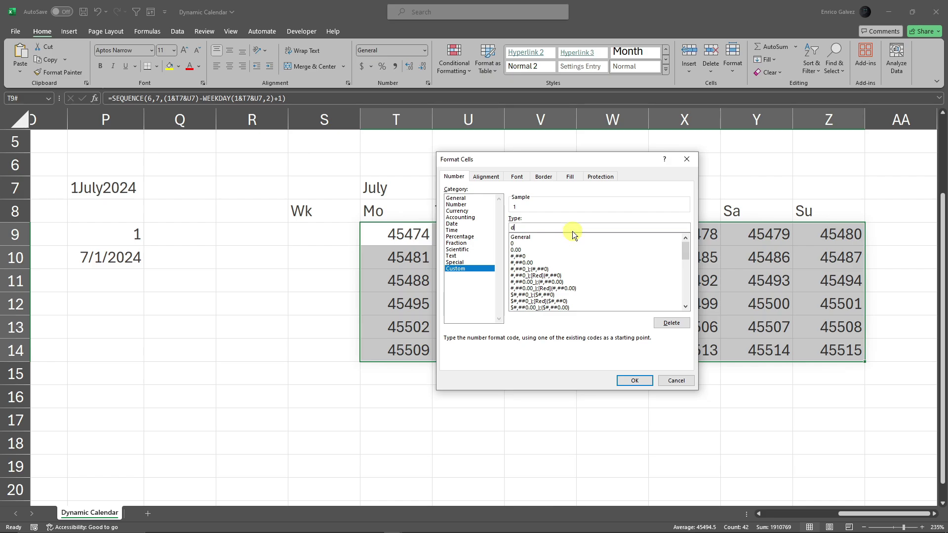
pyautogui.click(634, 380)
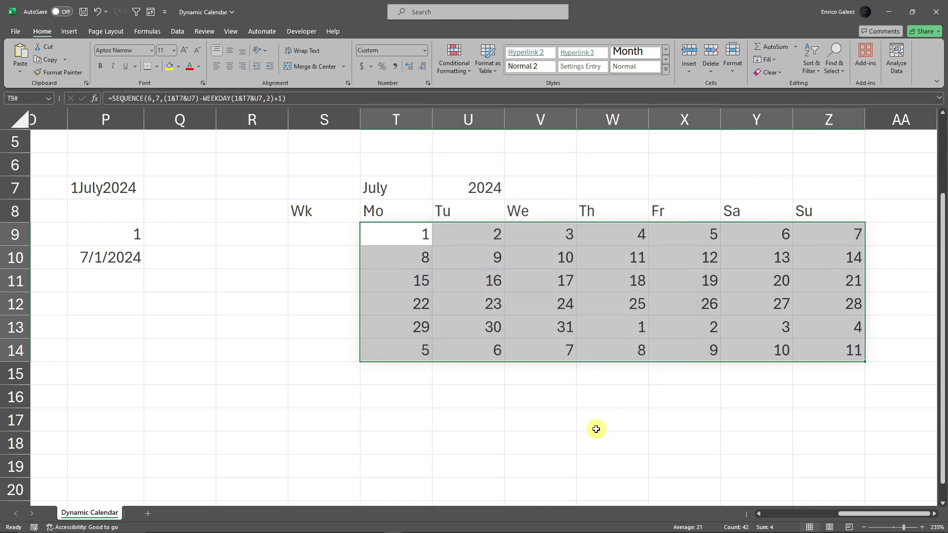
pyautogui.click(554, 417)
# Step: Compare the July 2024 grid with the system calendar
pyautogui.click(418, 240)
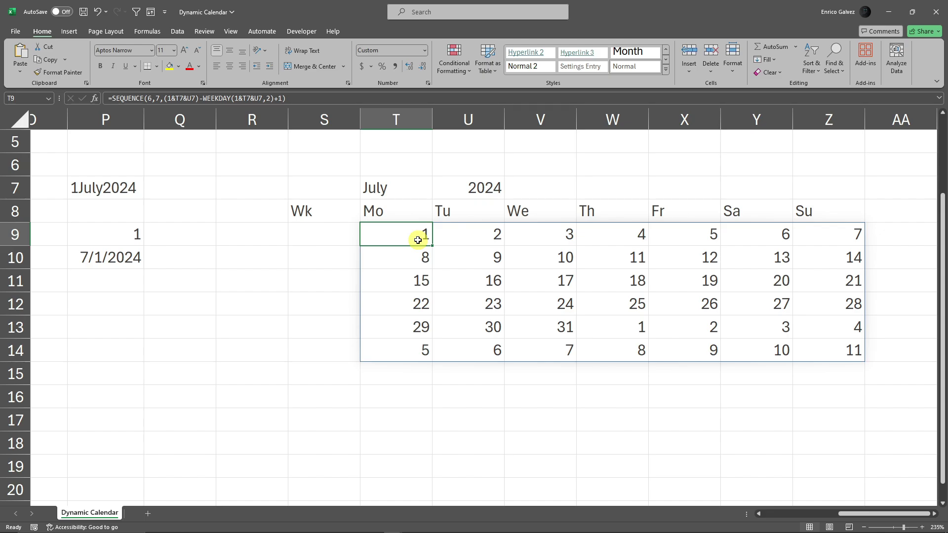
pyautogui.click(886, 527)
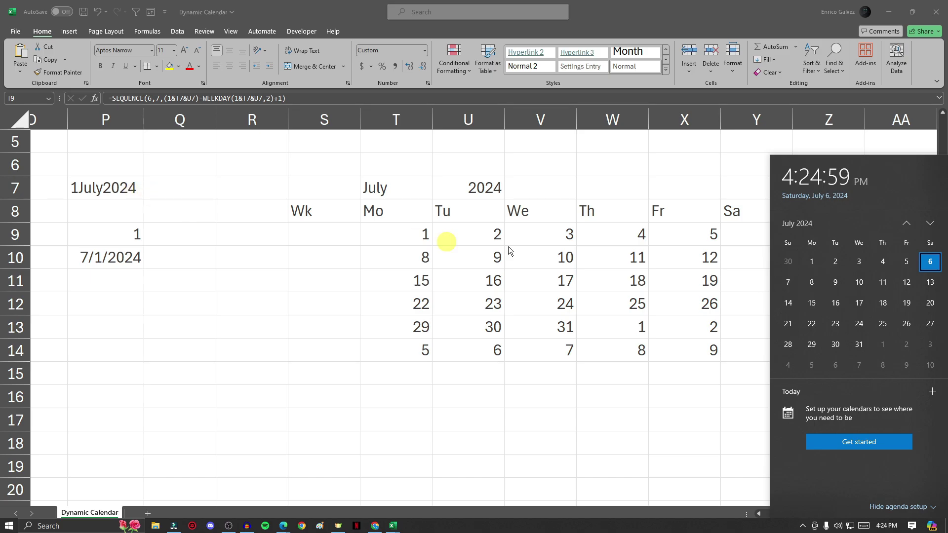
pyautogui.click(567, 414)
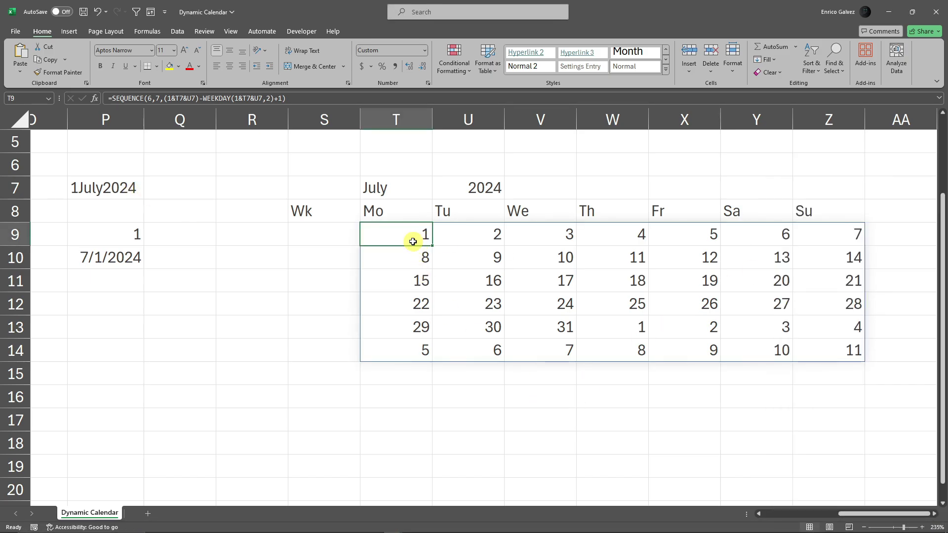
pyautogui.click(434, 441)
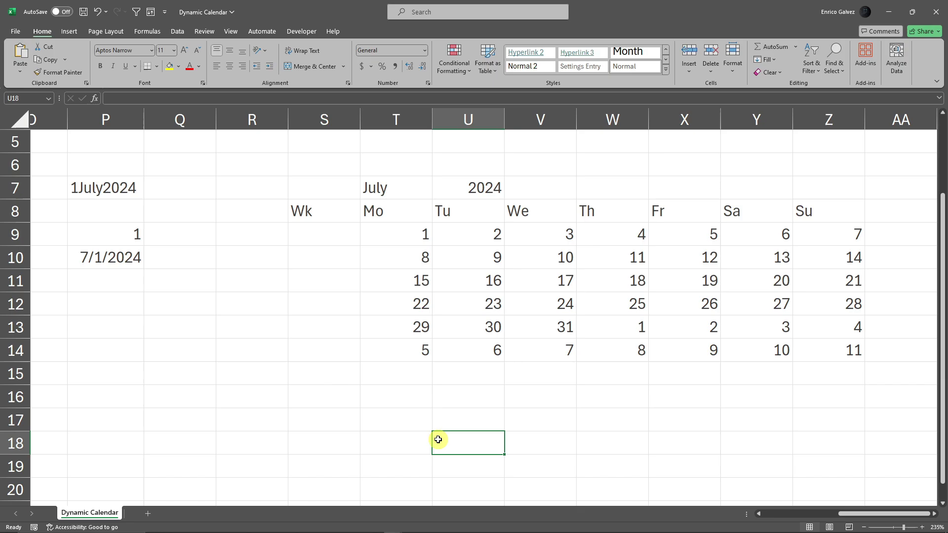
# Step: Change the calendar month in cell T7 to June
pyautogui.doubleClick(398, 185)
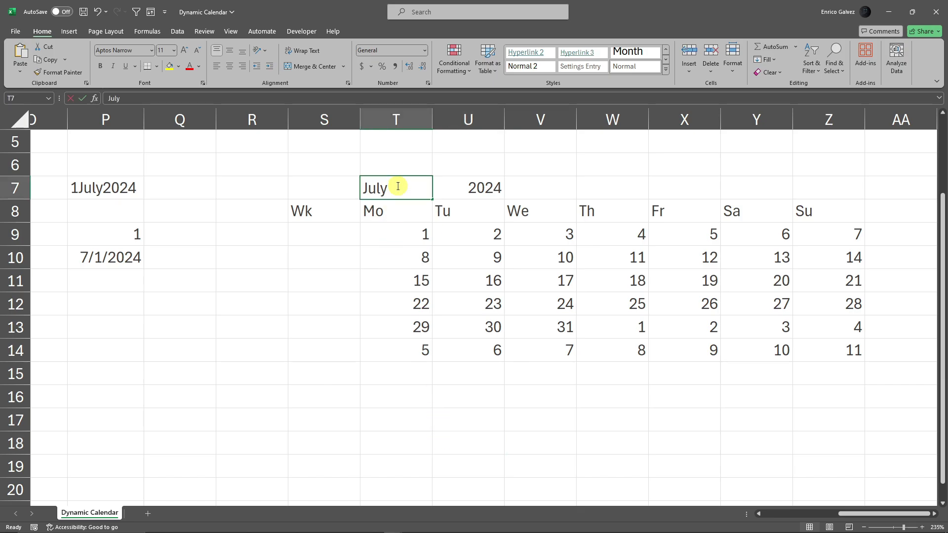
pyautogui.press('BackSpace')
pyautogui.press('BackSpace')
pyautogui.write('ne')
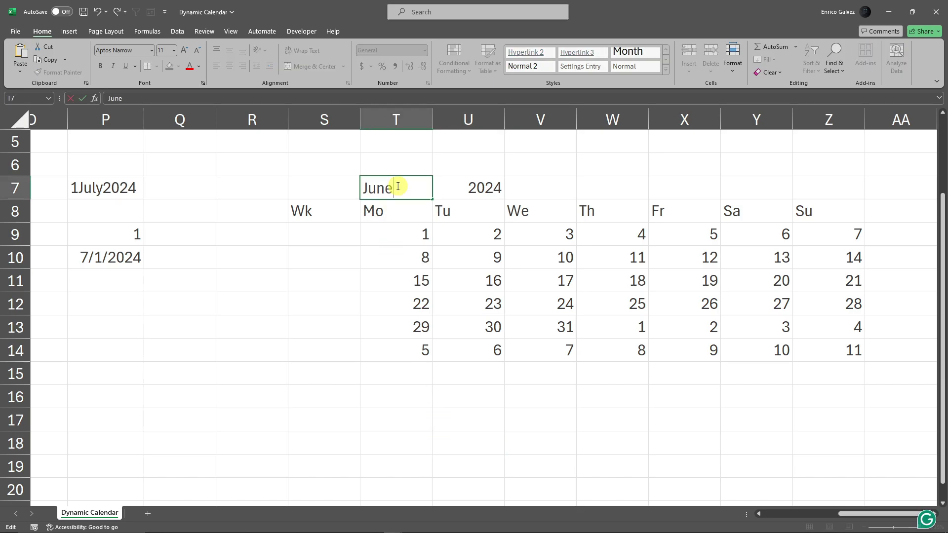
pyautogui.press('Return')
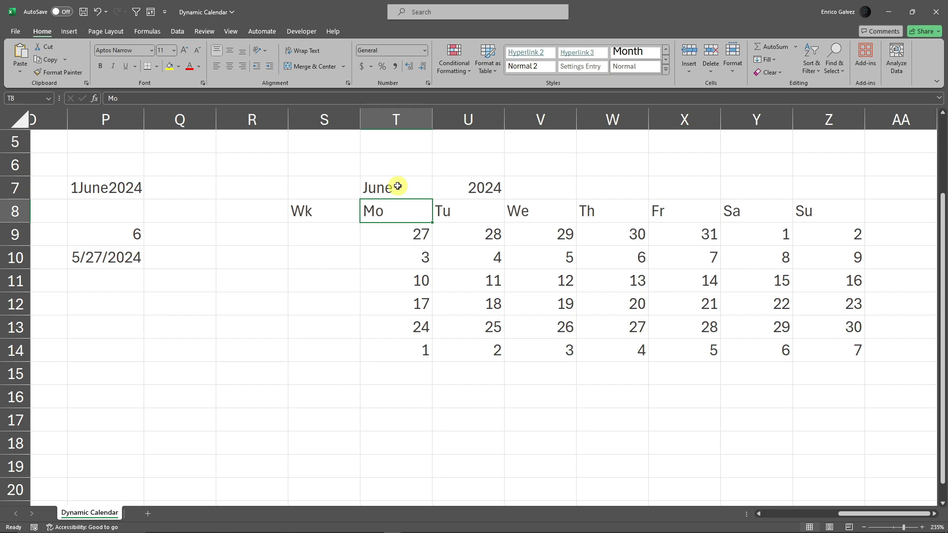
pyautogui.click(519, 404)
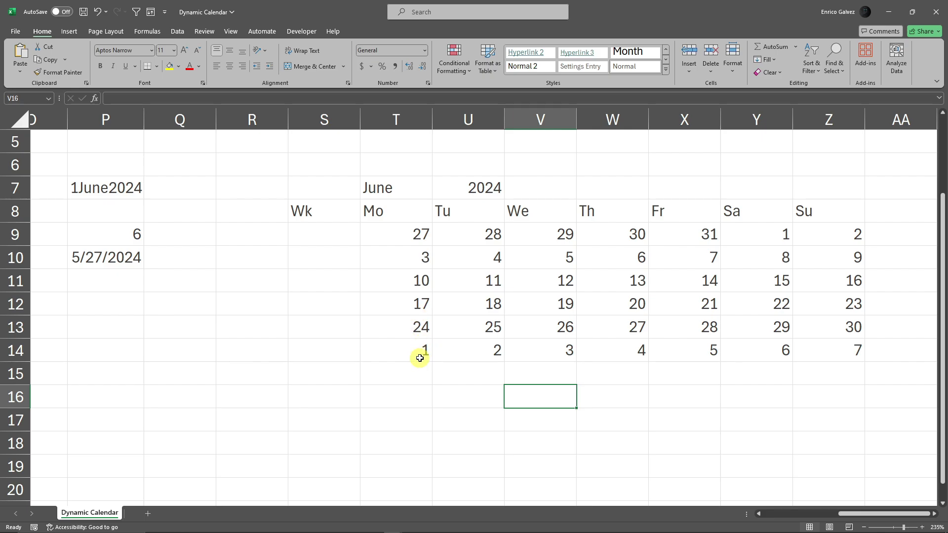
# Step: Replace the month in cell T7 with August
pyautogui.doubleClick(392, 188)
pyautogui.press('BackSpace')
pyautogui.press('BackSpace')
pyautogui.press('BackSpace')
pyautogui.press('BackSpace')
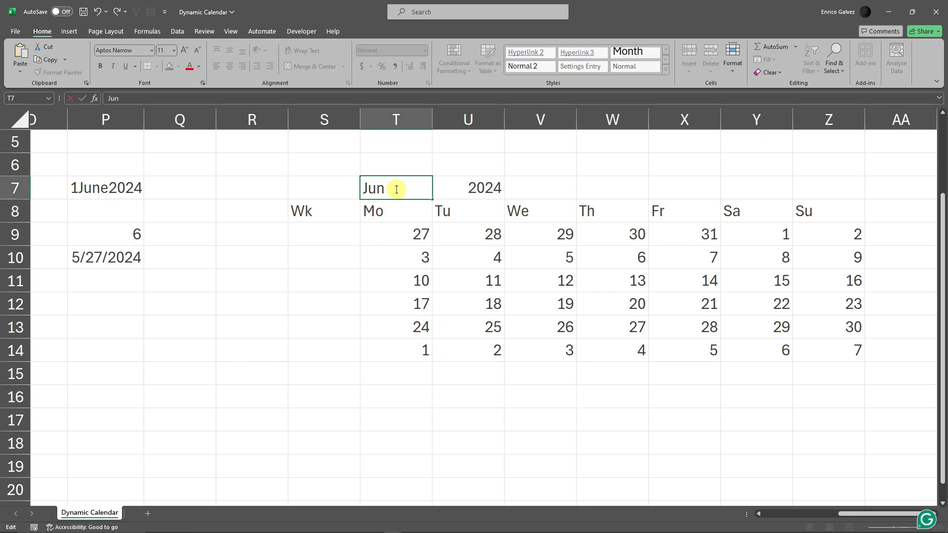
pyautogui.write('August')
pyautogui.press('Return')
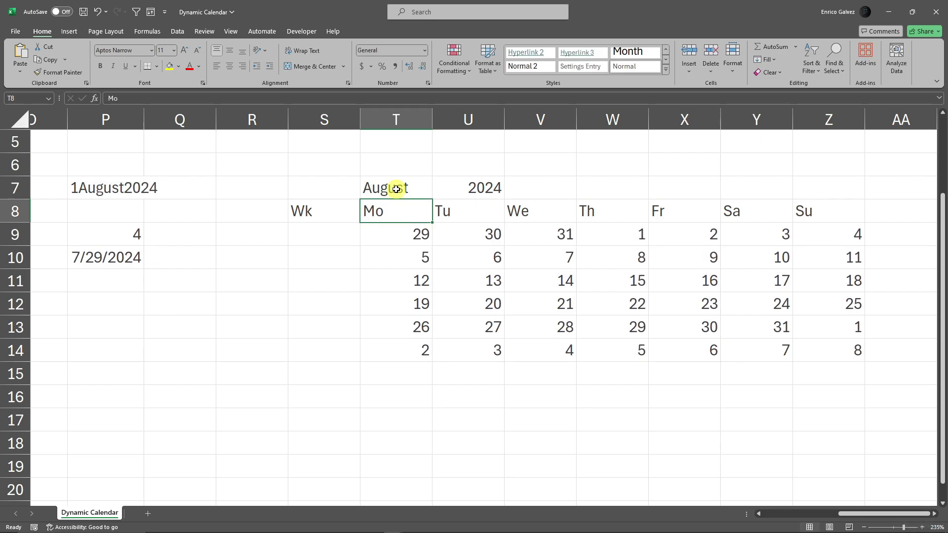
# Step: Set the calendar month in cell T7 to March
pyautogui.doubleClick(397, 189)
pyautogui.doubleClick(397, 189)
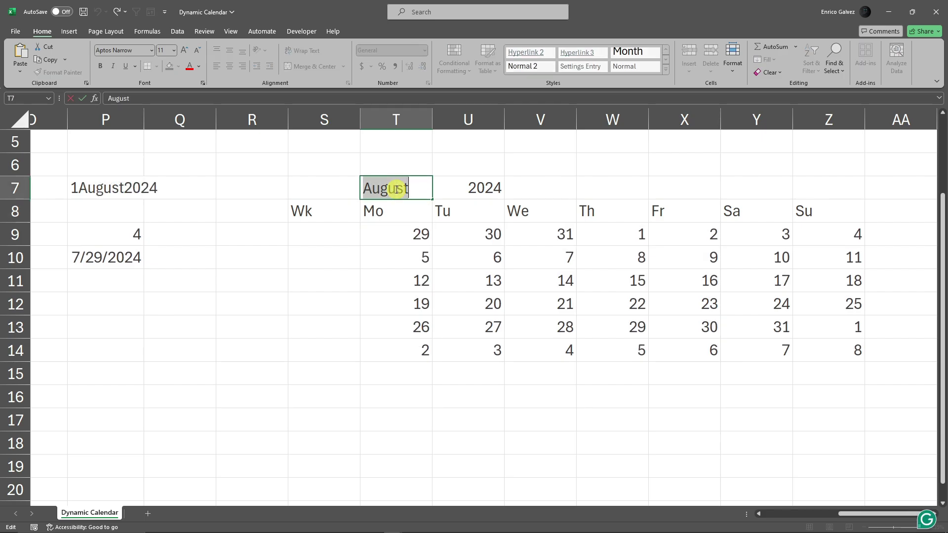
pyautogui.write('March')
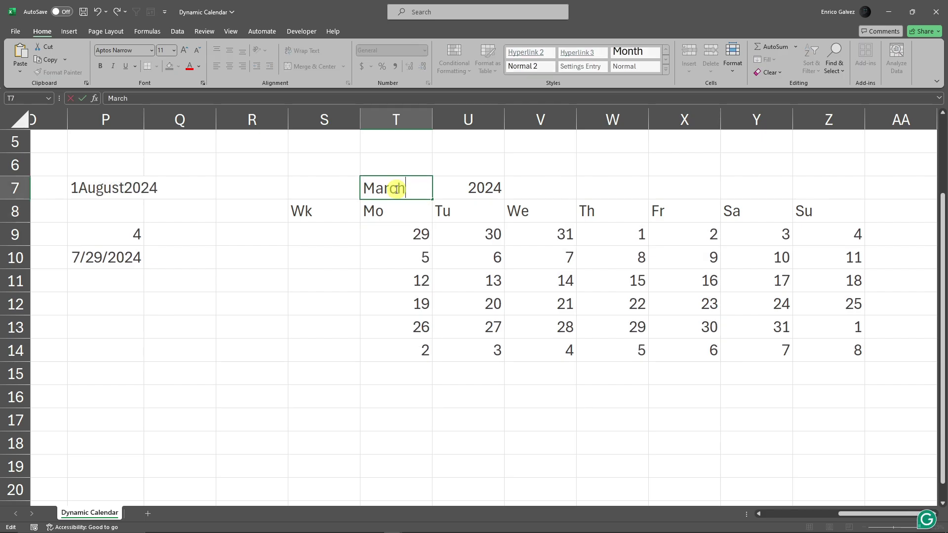
pyautogui.press('Return')
pyautogui.click(413, 419)
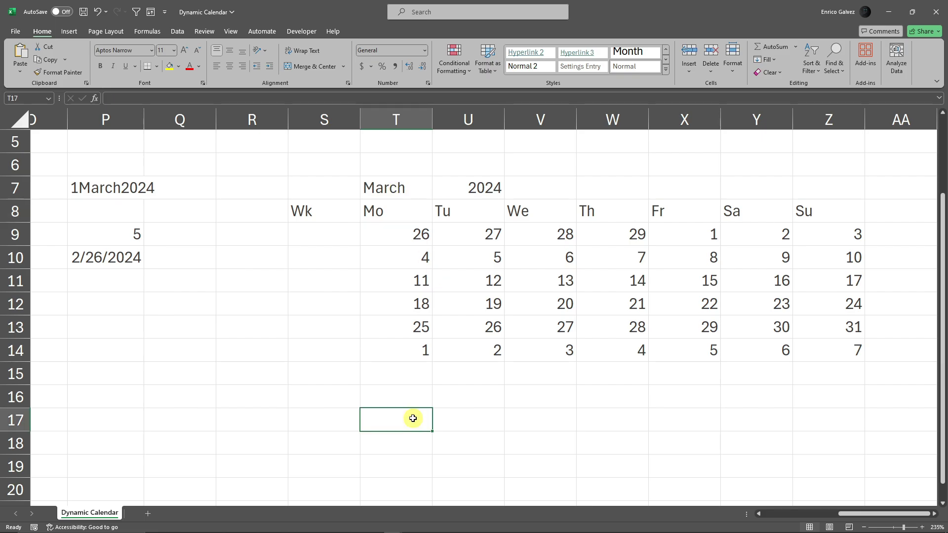
# Step: Enter the week number formula =WEEKNUM(T9,2) in cell S9 under the Wk heading
pyautogui.click(307, 239)
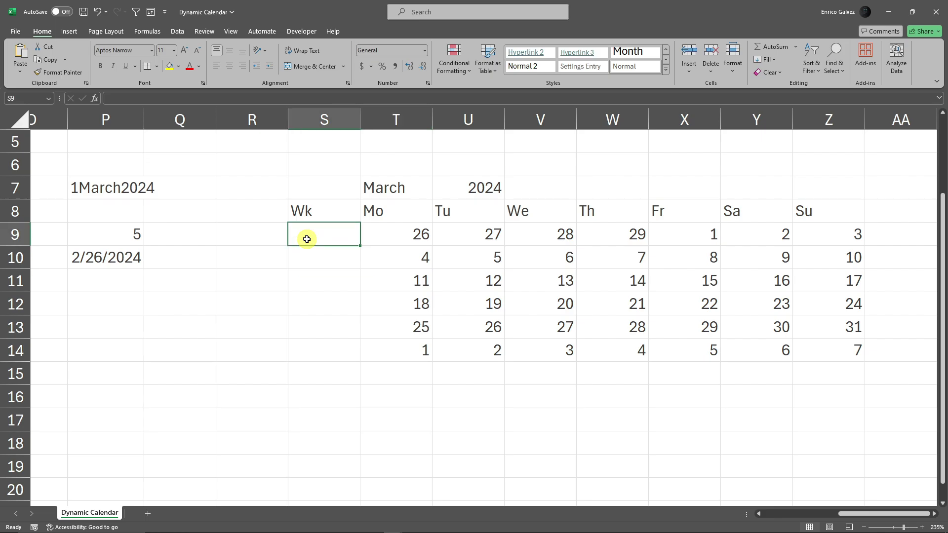
pyautogui.write('=weeknu')
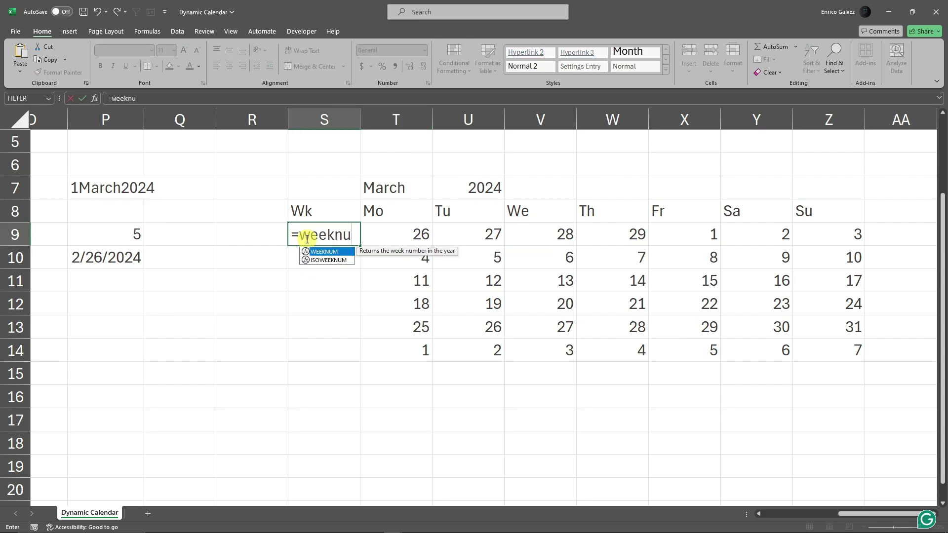
pyautogui.write('m(')
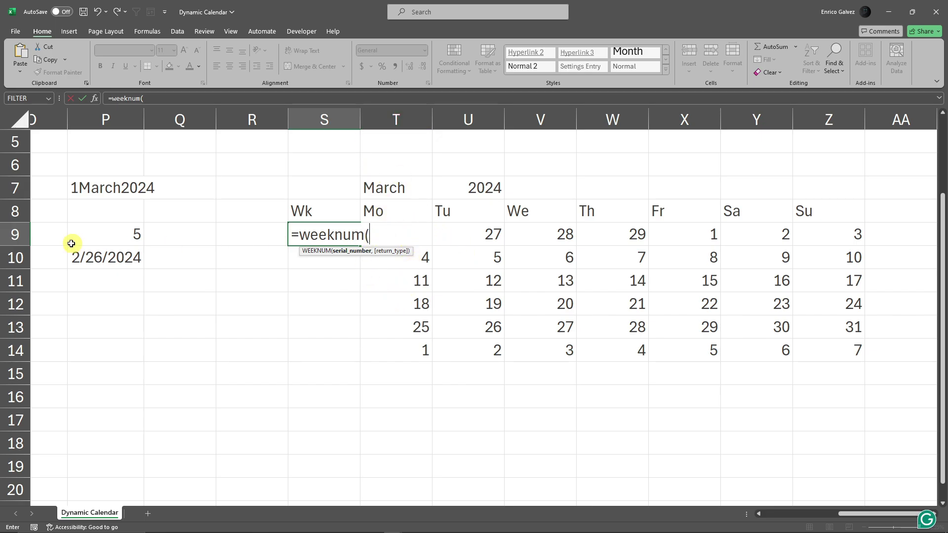
pyautogui.write('T9')
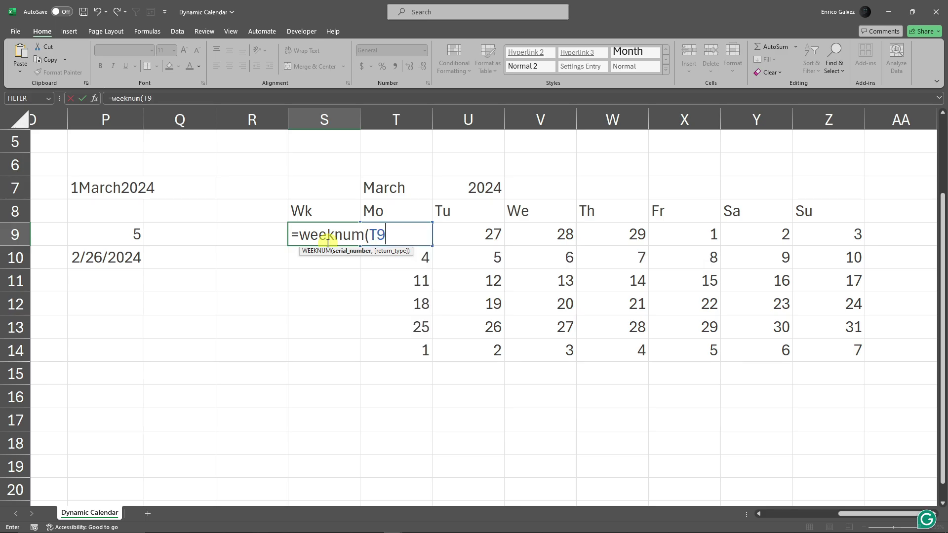
pyautogui.write(',')
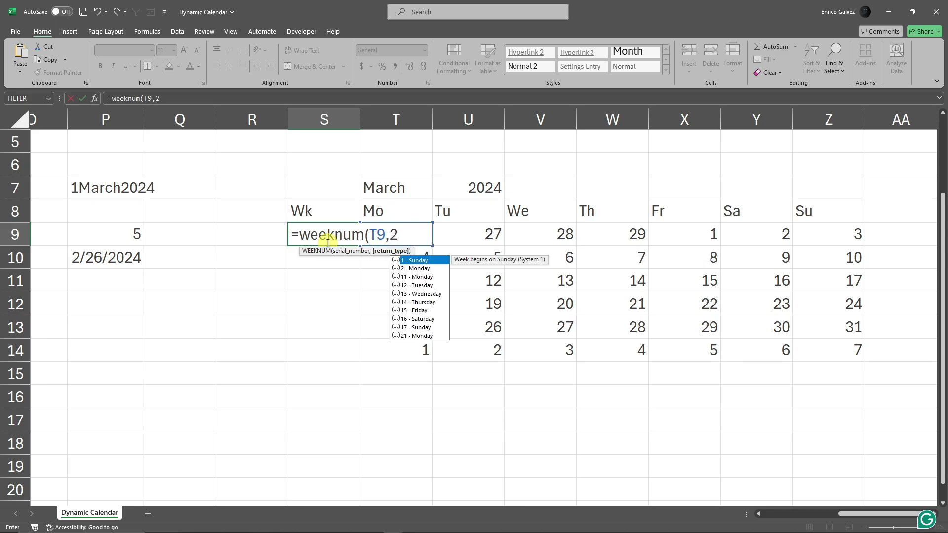
pyautogui.write('2)')
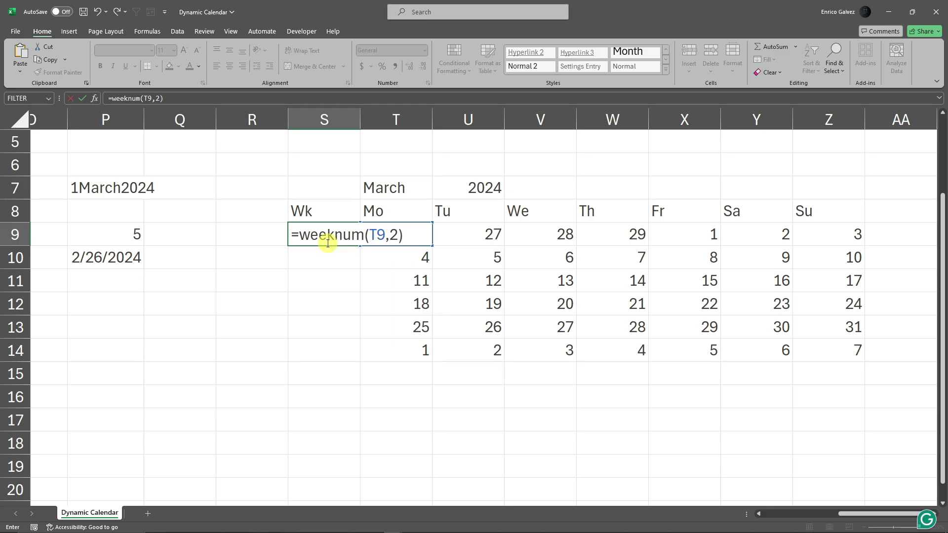
pyautogui.press('Return')
# Step: Fill the WEEKNUM formula from S9 down to S14
pyautogui.click(328, 242)
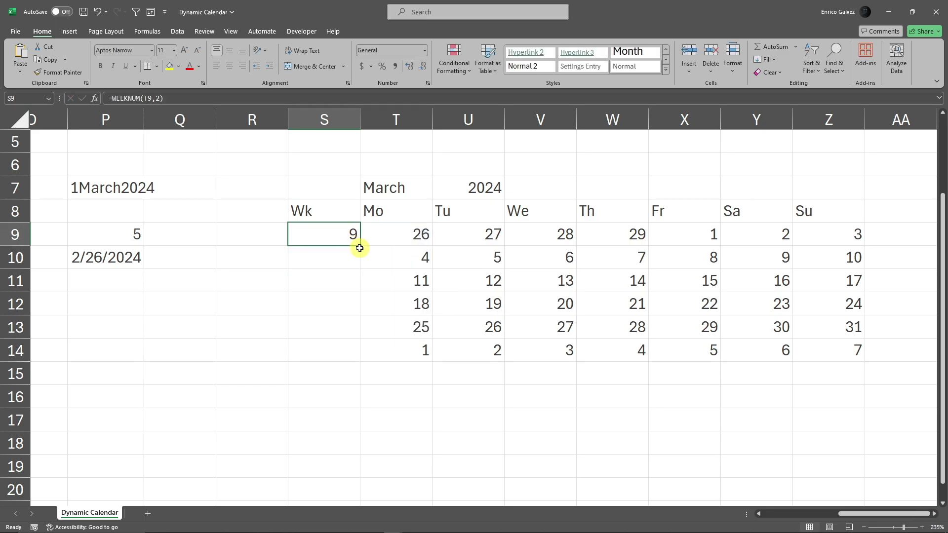
pyautogui.moveTo(359, 247); pyautogui.dragTo(333, 359)
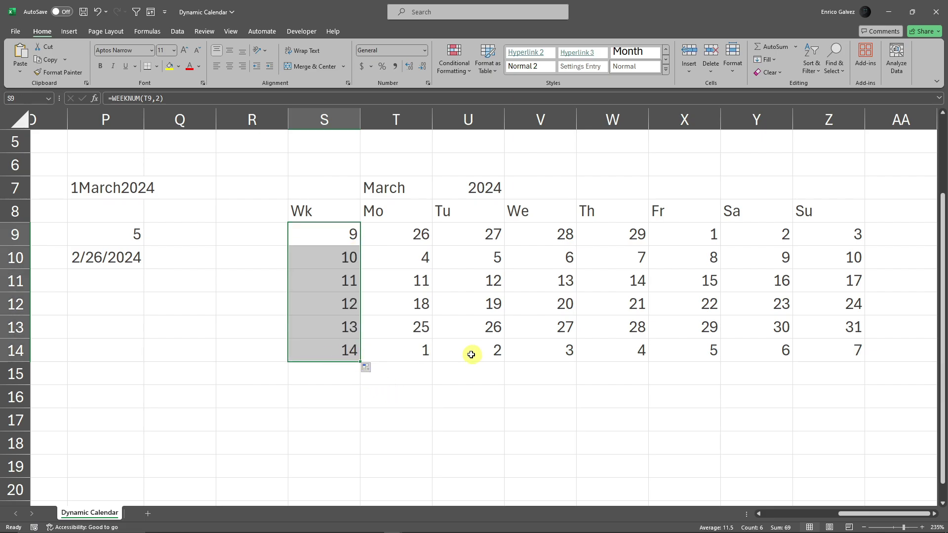
pyautogui.click(423, 386)
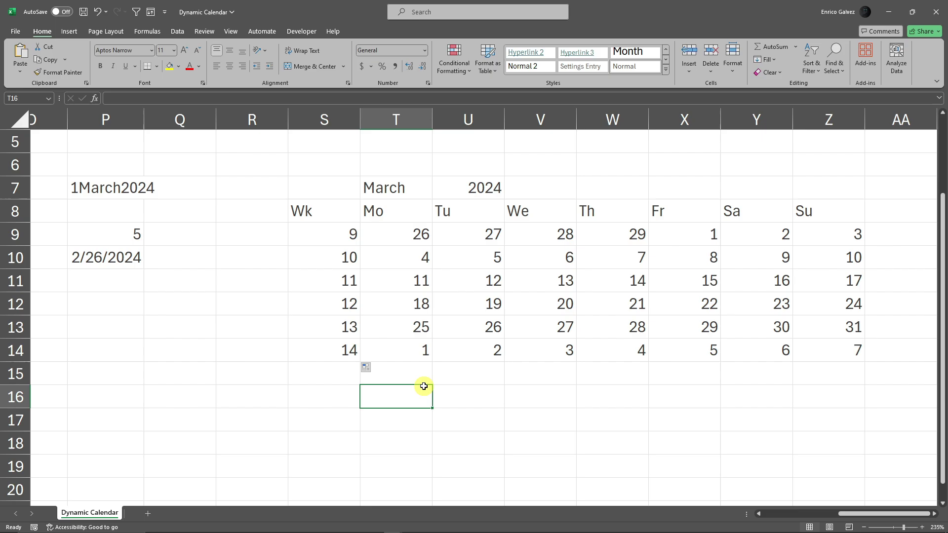
# Step: Review the WEEKNUM formula in S9 and the SEQUENCE formula in T9 without changing them
pyautogui.doubleClick(350, 232)
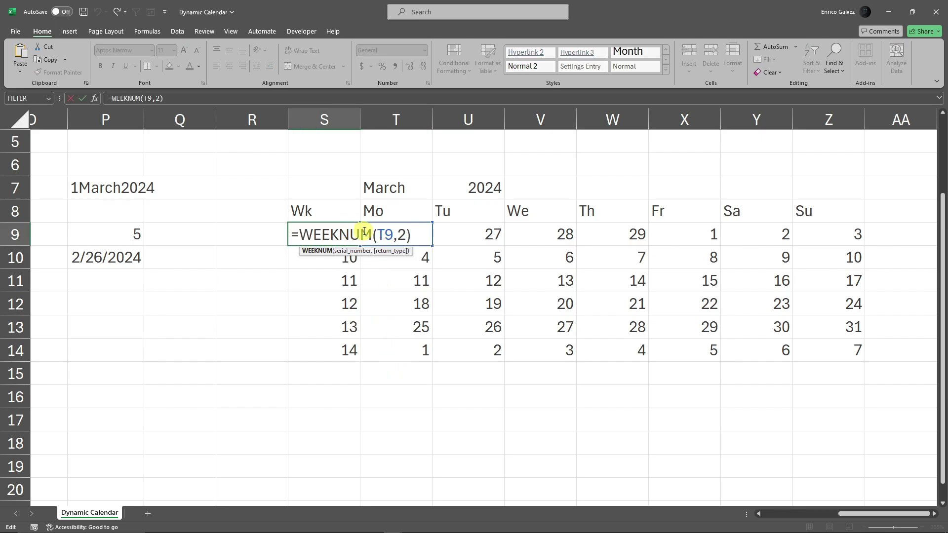
pyautogui.press('Escape')
pyautogui.doubleClick(416, 234)
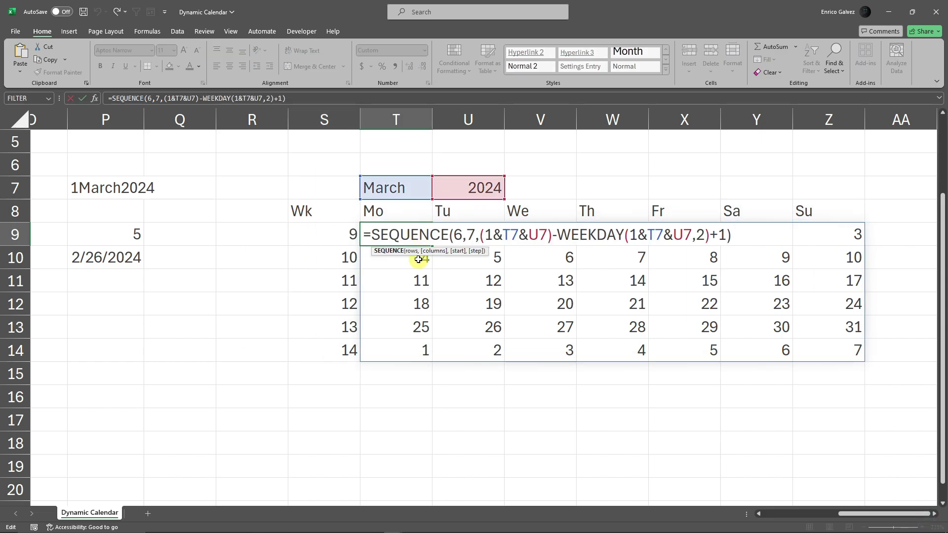
pyautogui.press('Escape')
pyautogui.click(396, 122)
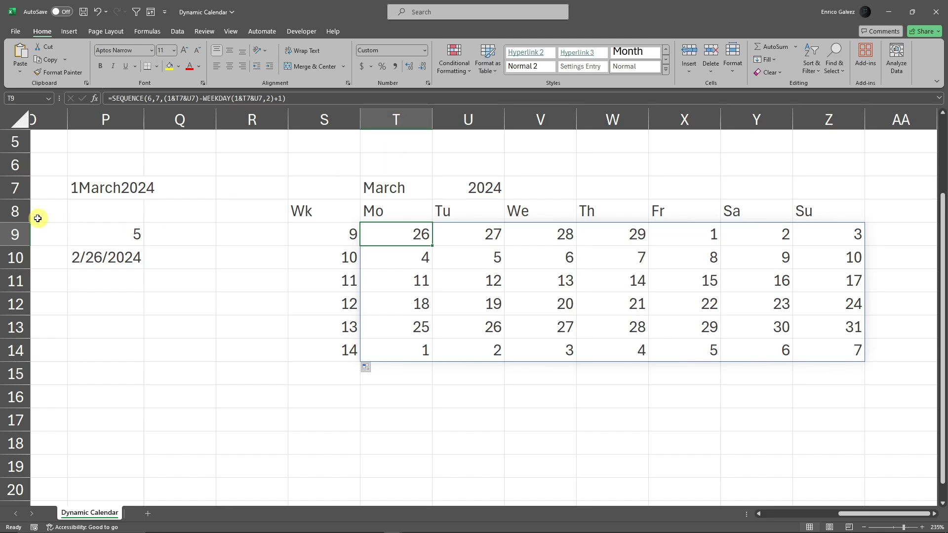
pyautogui.click(341, 237)
pyautogui.doubleClick(341, 237)
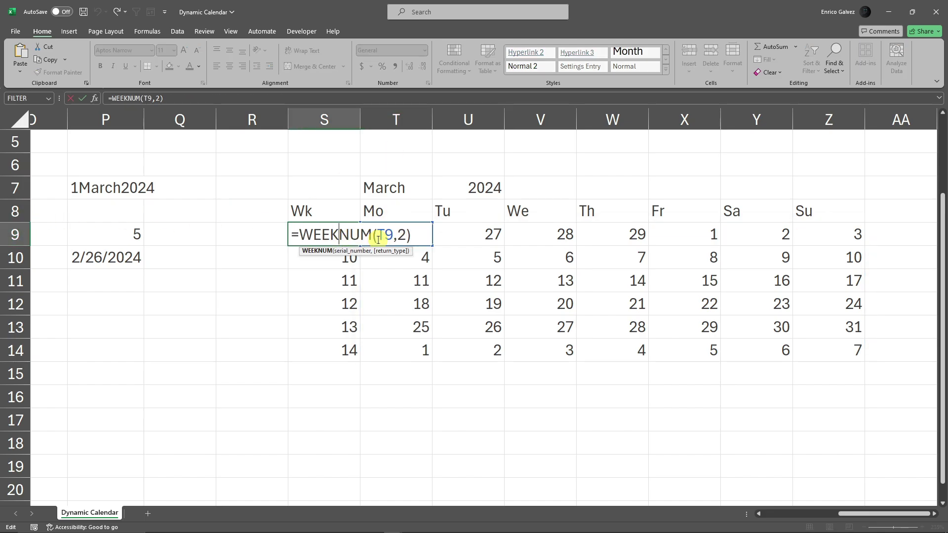
pyautogui.press('Escape')
pyautogui.click(464, 395)
pyautogui.click(864, 527)
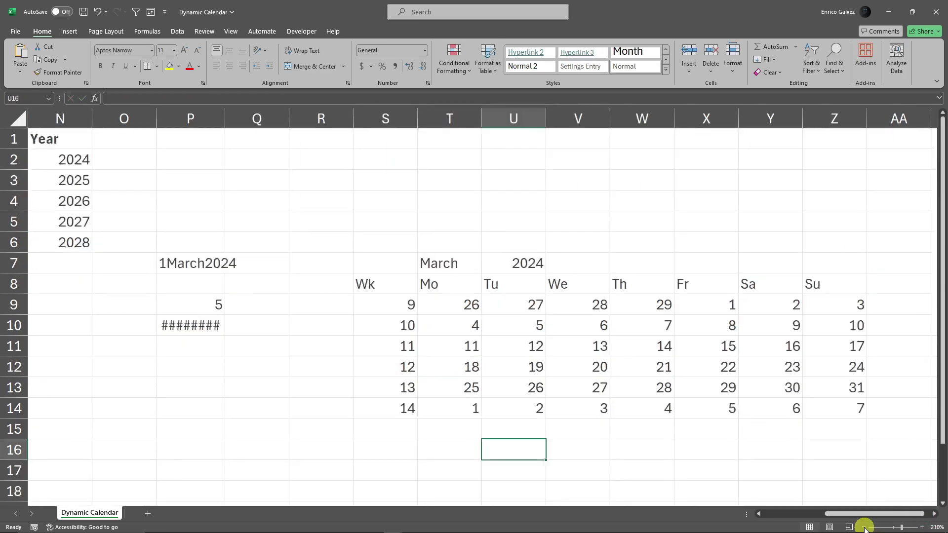
# Step: Compare the finished formatted sample calendar with the unformatted calendar in columns S to Z
pyautogui.click(865, 527)
pyautogui.click(864, 528)
pyautogui.click(865, 527)
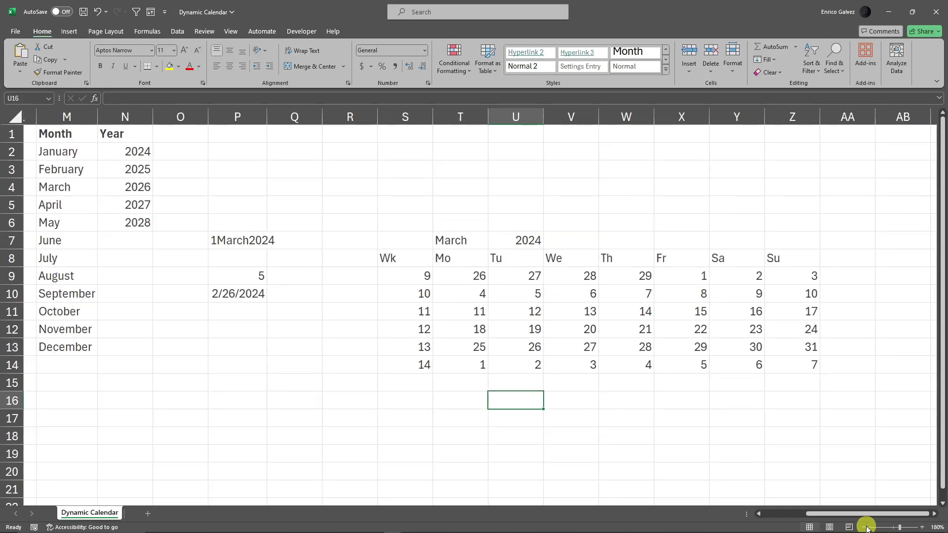
pyautogui.click(865, 528)
pyautogui.click(864, 527)
pyautogui.moveTo(870, 516)
pyautogui.mouseDown()
pyautogui.moveTo(891, 517)
pyautogui.moveTo(865, 517)
pyautogui.mouseUp()
pyautogui.moveTo(60, 132); pyautogui.dragTo(412, 383)
pyautogui.moveTo(534, 352); pyautogui.dragTo(666, 413)
pyautogui.moveTo(543, 186); pyautogui.dragTo(915, 379)
pyautogui.click(748, 443)
pyautogui.moveTo(832, 517); pyautogui.dragTo(867, 517)
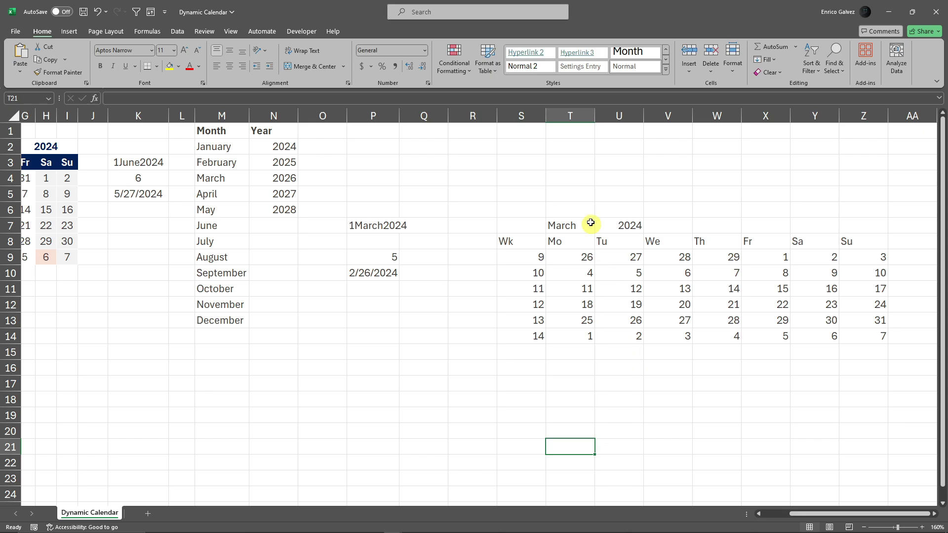
# Step: Set the width of calendar columns S through Z to 3
pyautogui.moveTo(522, 115); pyautogui.dragTo(864, 115)
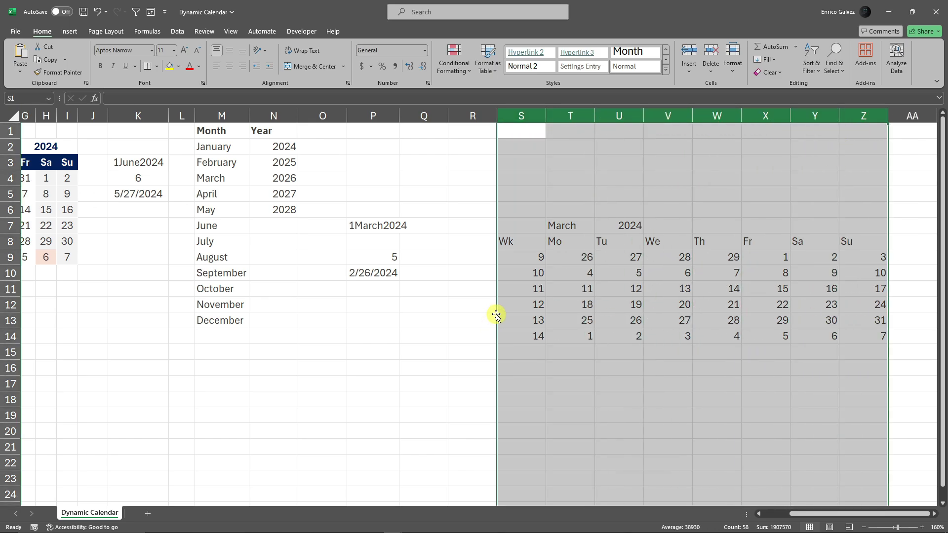
pyautogui.rightClick(619, 265)
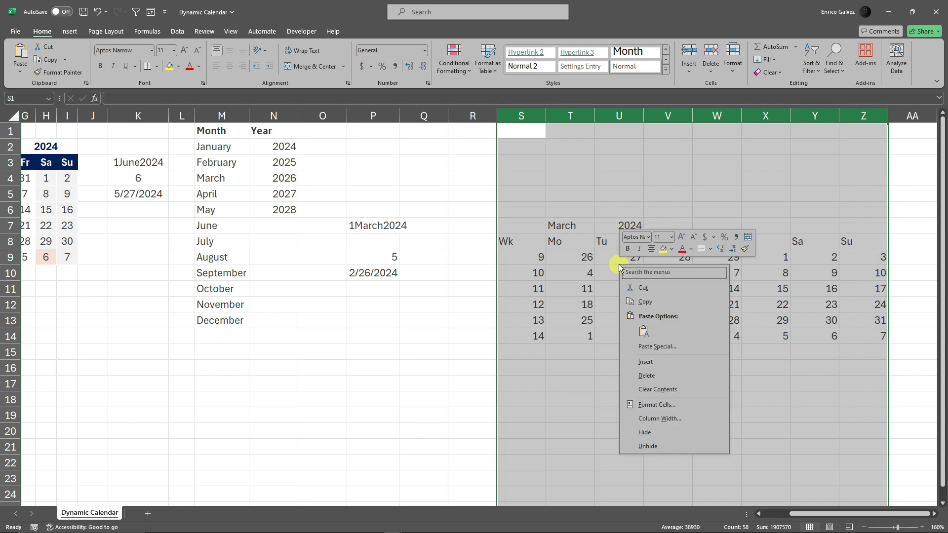
pyautogui.click(661, 419)
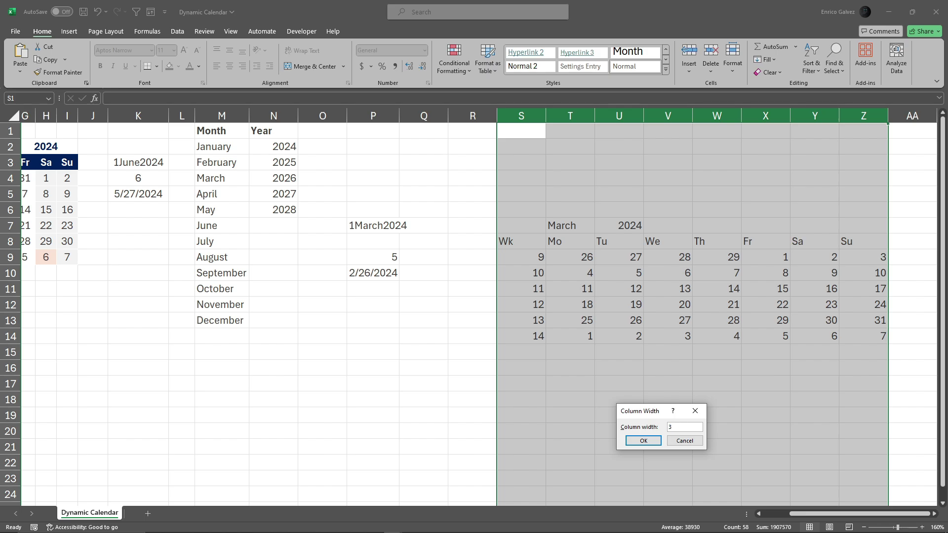
pyautogui.press('Return')
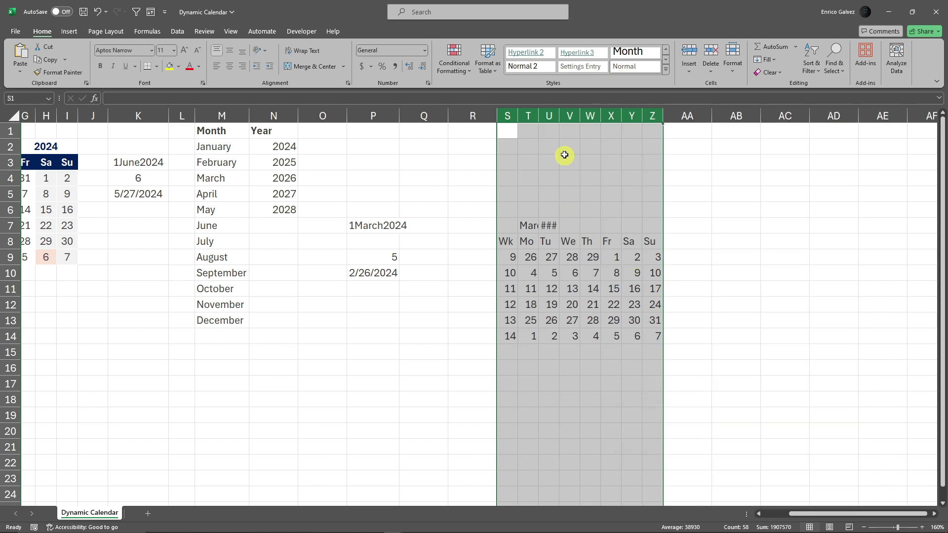
pyautogui.click(719, 257)
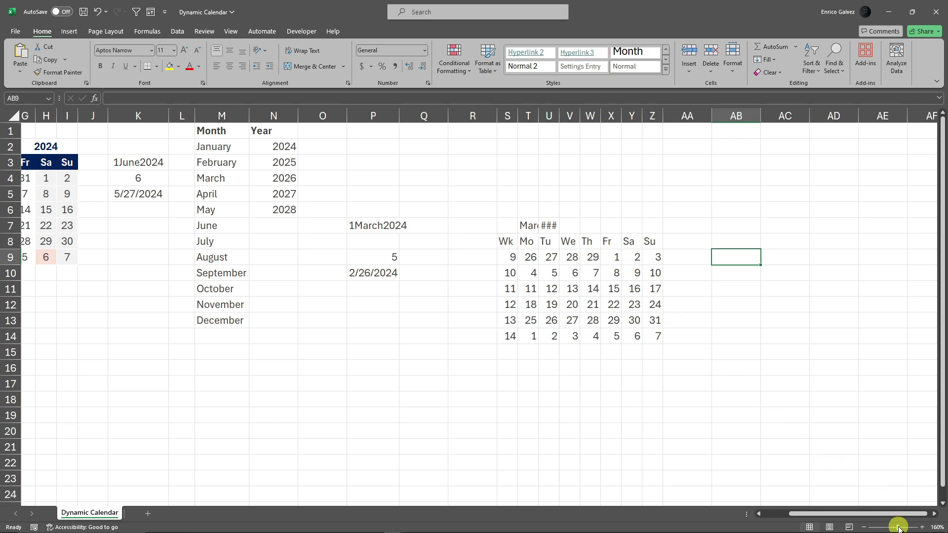
# Step: Try widening column P until the date in P10 fits, and restore the column's narrower width
pyautogui.moveTo(897, 527); pyautogui.dragTo(905, 527)
pyautogui.hscroll(1, 745, 368)
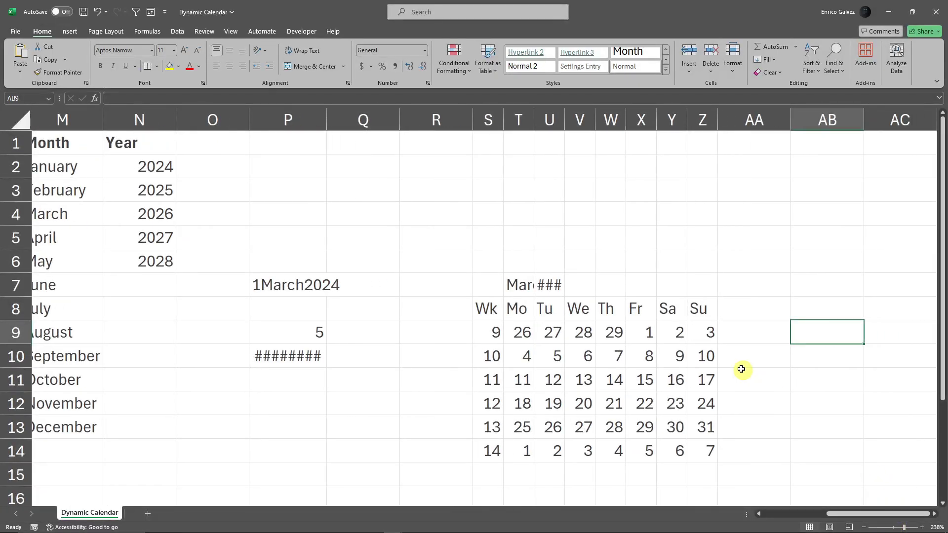
pyautogui.scroll(-2, 478, 242)
pyautogui.scroll(2, 480, 242)
pyautogui.scroll(-1, 513, 257)
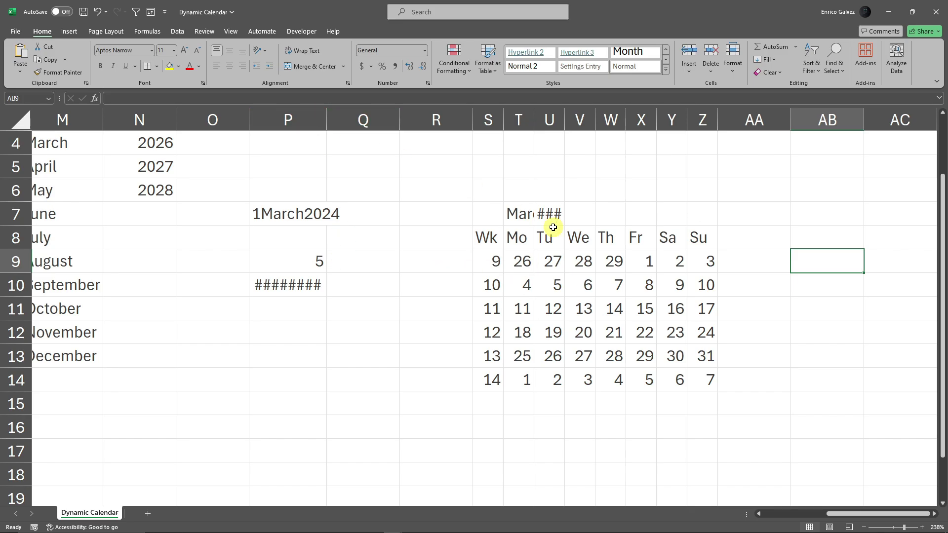
pyautogui.click(316, 285)
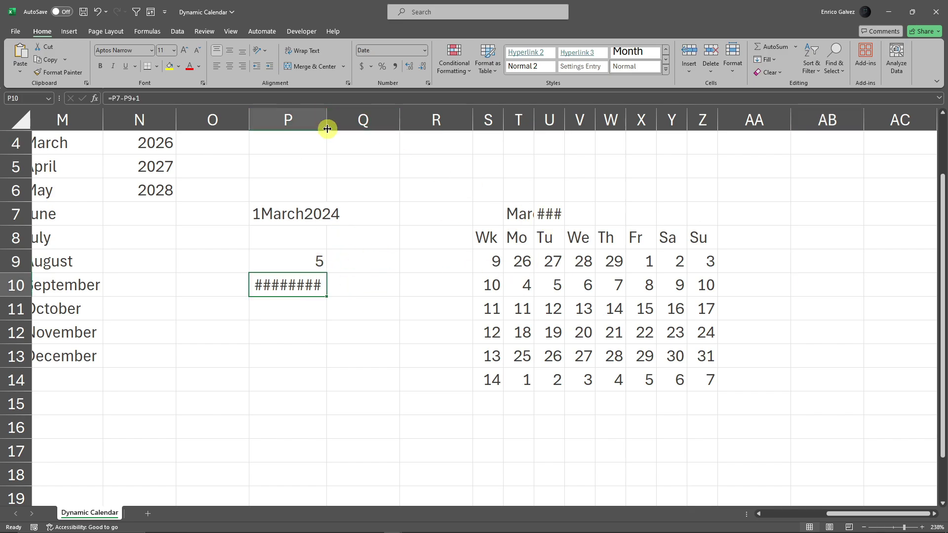
pyautogui.moveTo(327, 125); pyautogui.dragTo(394, 123)
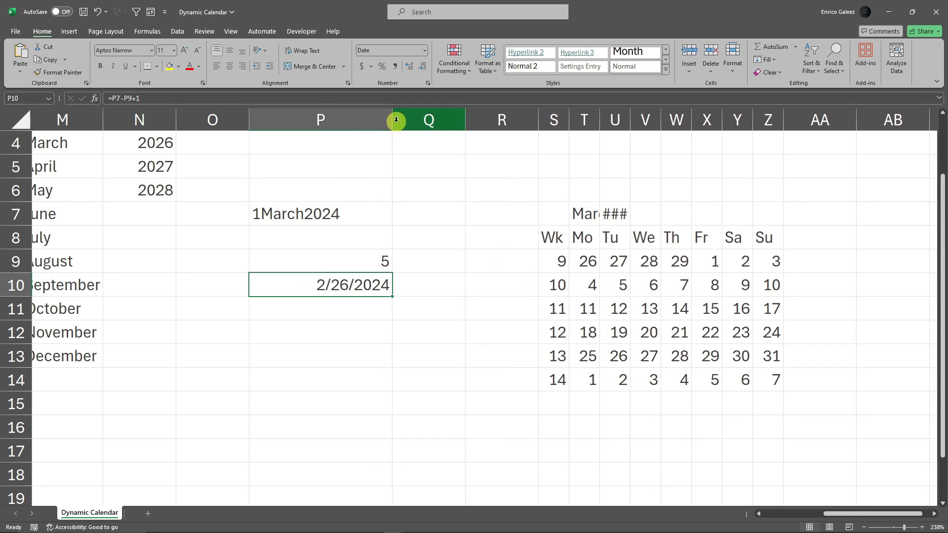
pyautogui.moveTo(396, 120); pyautogui.dragTo(328, 112)
pyautogui.hotkey('ctrl', 'z')
pyautogui.hotkey('ctrl', 'y')
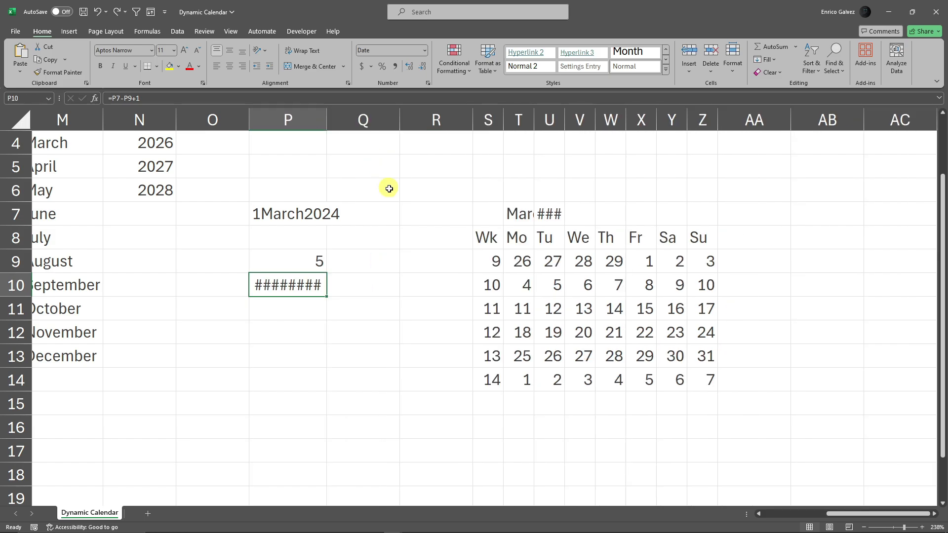
pyautogui.click(420, 217)
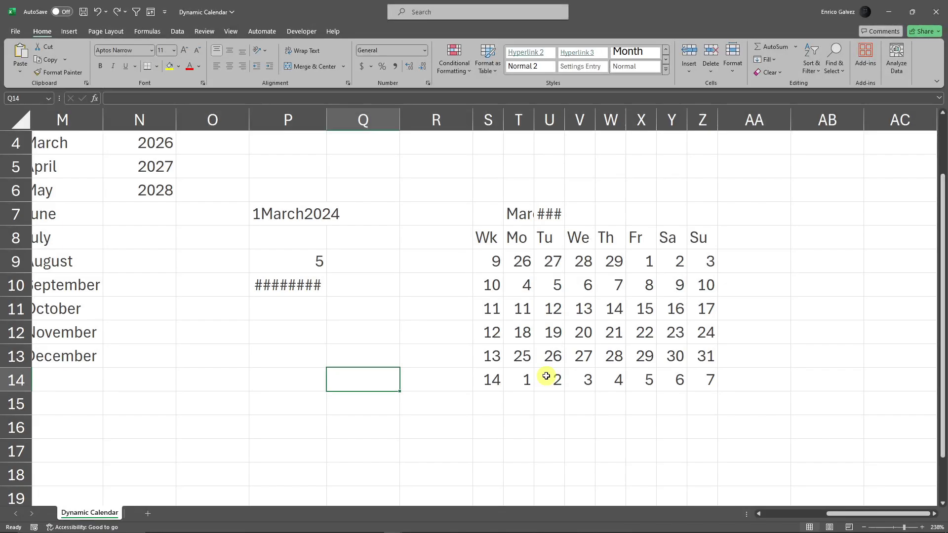
# Step: Merge and center cells S7:T7 so the month name has room above the calendar
pyautogui.click(555, 211)
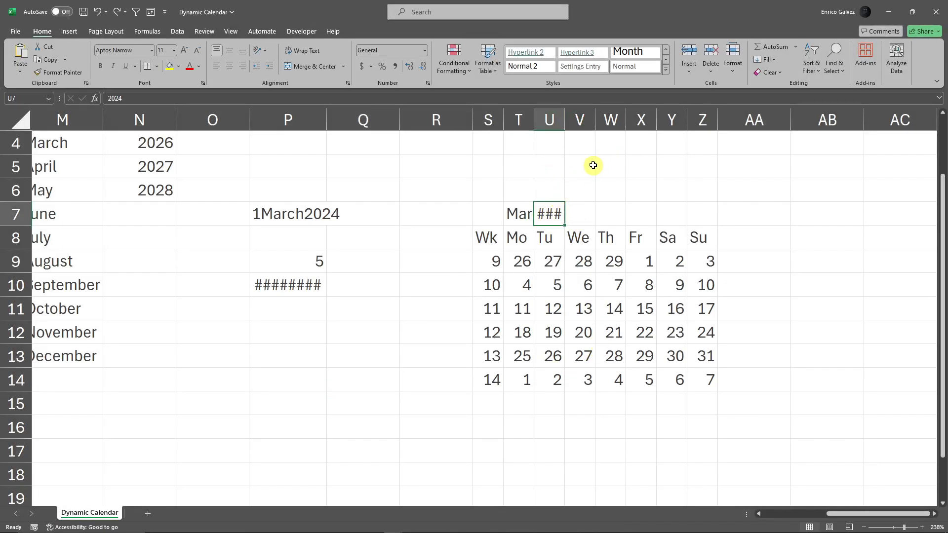
pyautogui.click(587, 148)
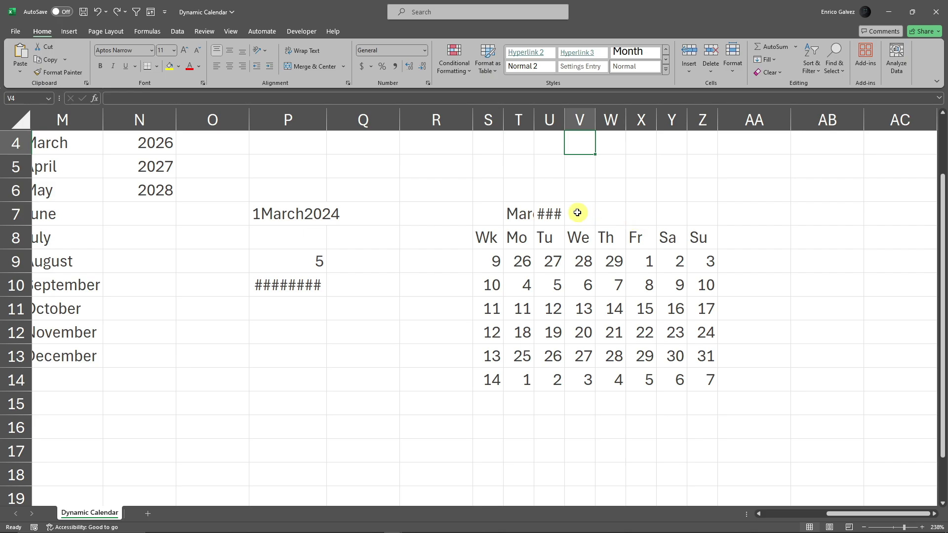
pyautogui.click(506, 213)
pyautogui.moveTo(500, 213); pyautogui.dragTo(494, 217)
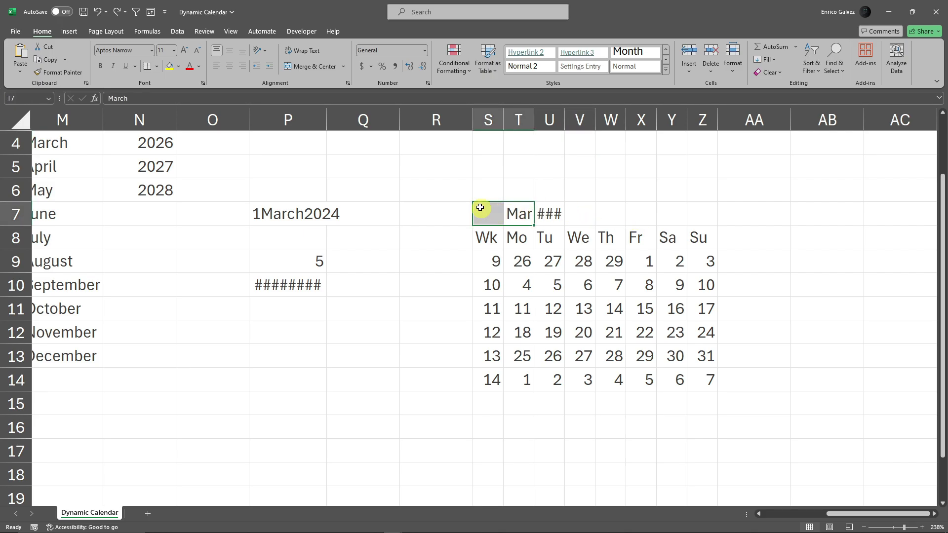
pyautogui.click(328, 66)
pyautogui.click(641, 190)
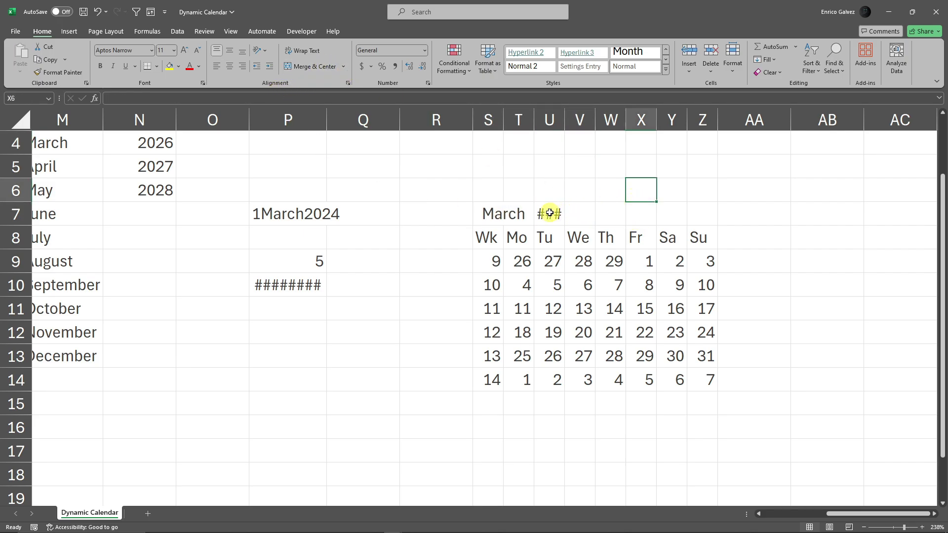
# Step: Merge and center cells U7:X7 so the year fits beside the month name
pyautogui.moveTo(550, 214); pyautogui.dragTo(626, 214)
pyautogui.click(314, 66)
pyautogui.click(350, 214)
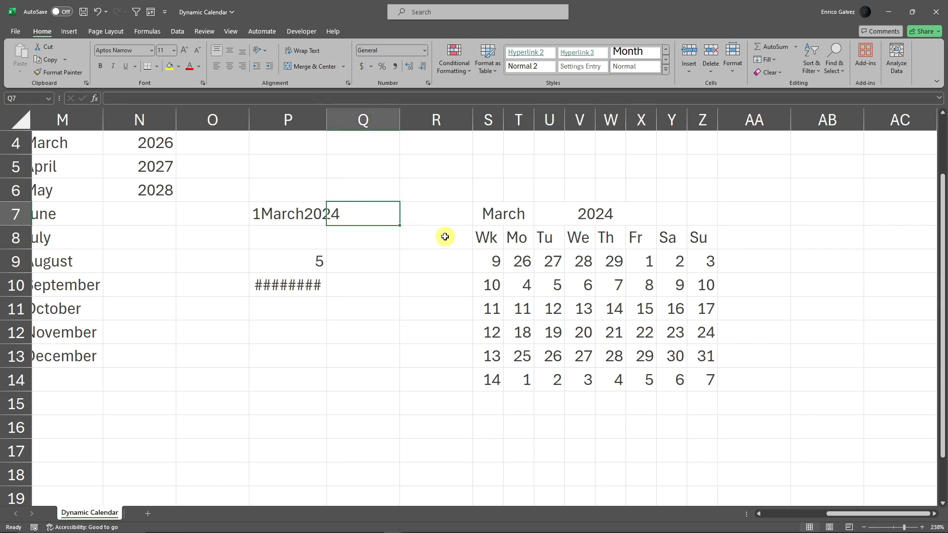
pyautogui.click(463, 290)
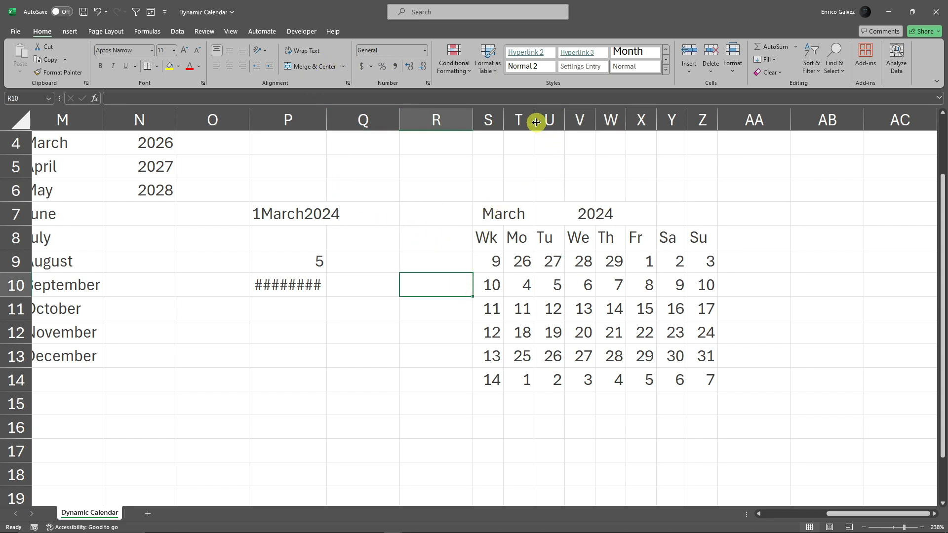
pyautogui.click(395, 328)
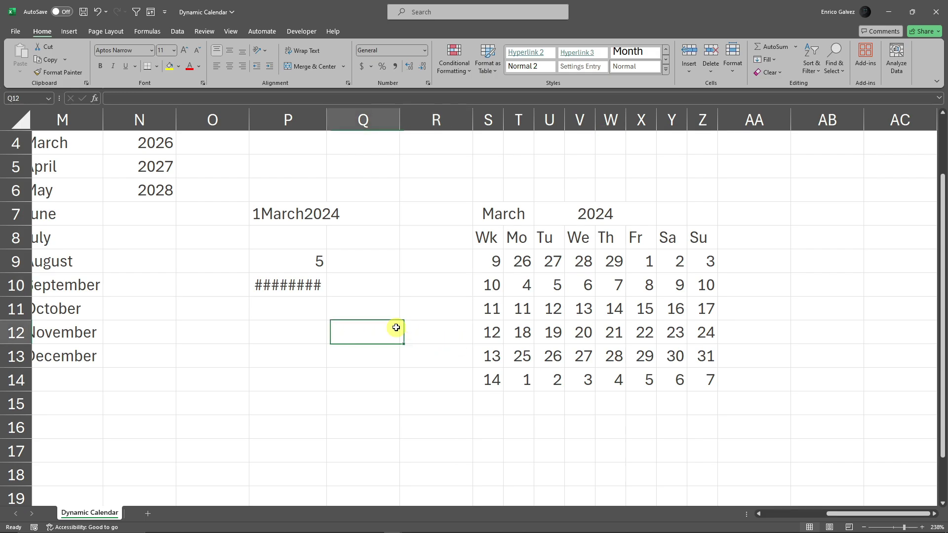
# Step: Format the weekday header row S8:Z8 with a light orange fill and bold white text
pyautogui.click(452, 236)
pyautogui.moveTo(486, 239); pyautogui.dragTo(705, 241)
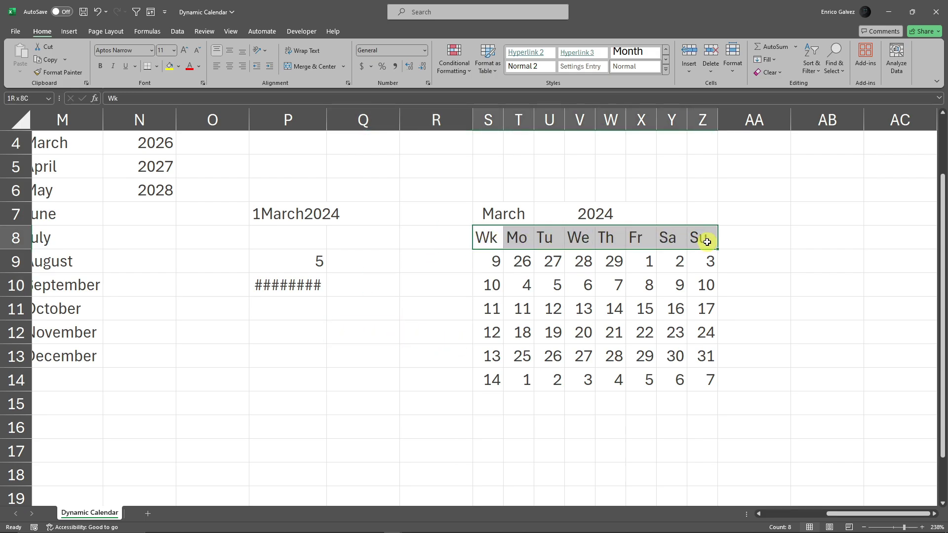
pyautogui.click(179, 66)
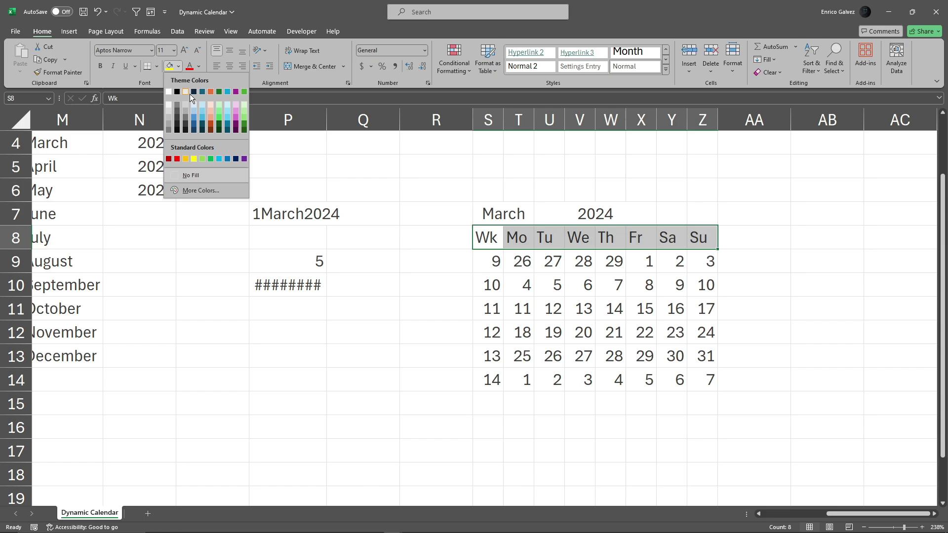
pyautogui.click(213, 116)
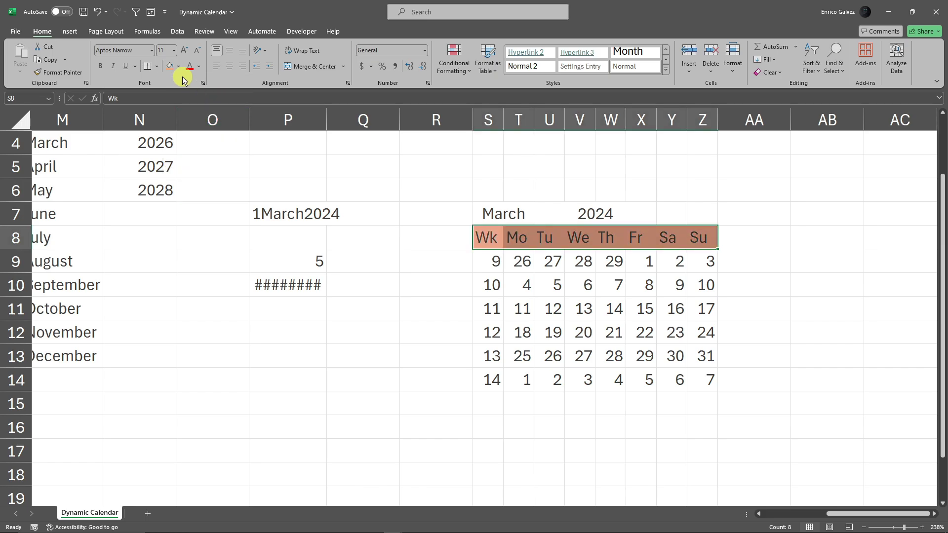
pyautogui.click(199, 66)
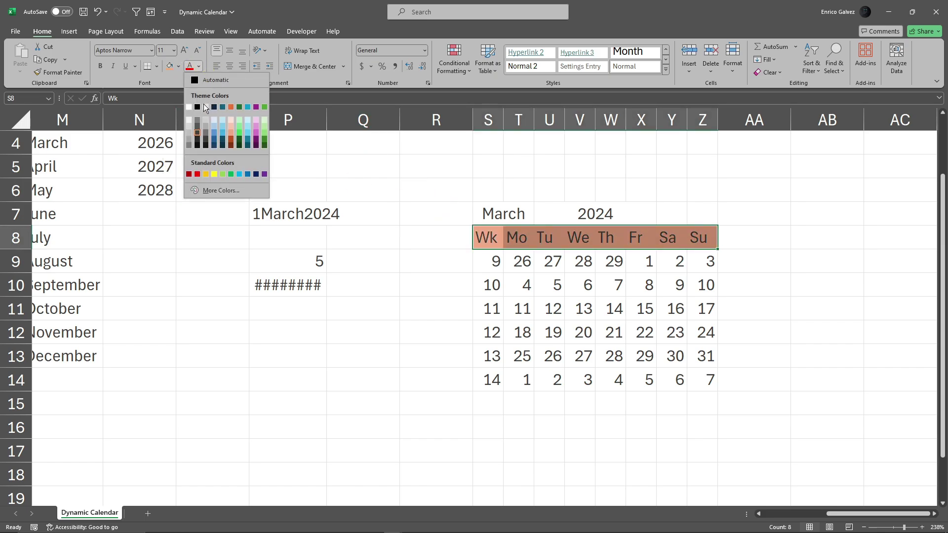
pyautogui.click(189, 107)
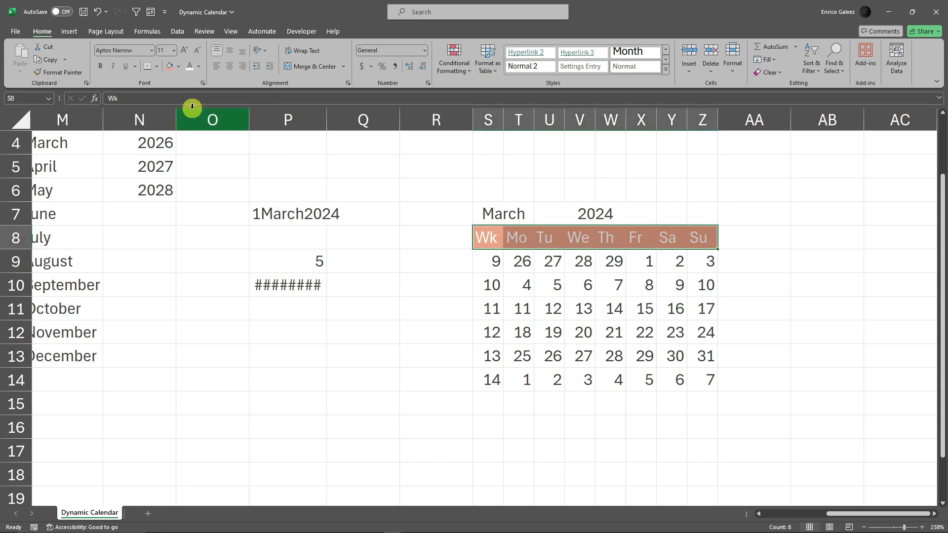
pyautogui.click(363, 308)
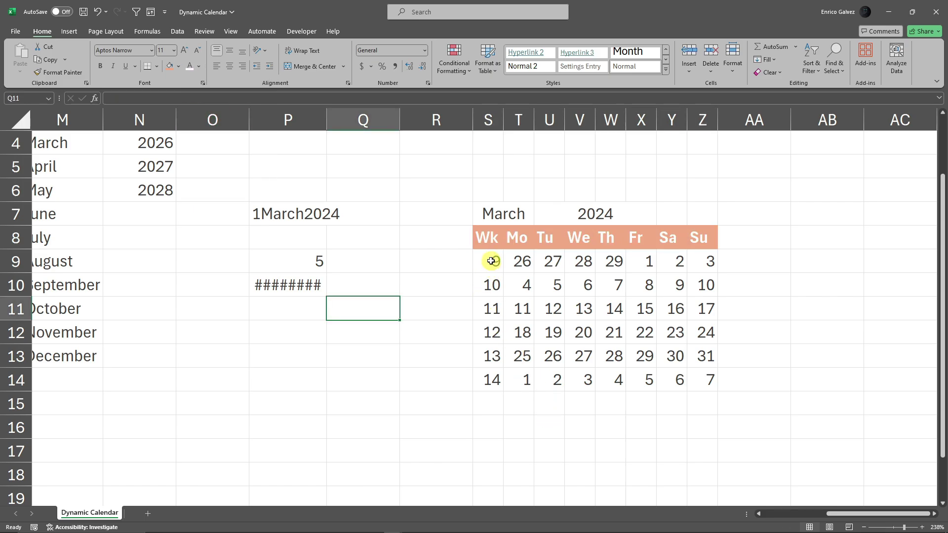
# Step: Fill the week numbers S9:S14 and the weekend dates Y9:Z14 with the palest orange theme shade
pyautogui.moveTo(491, 261); pyautogui.dragTo(495, 383)
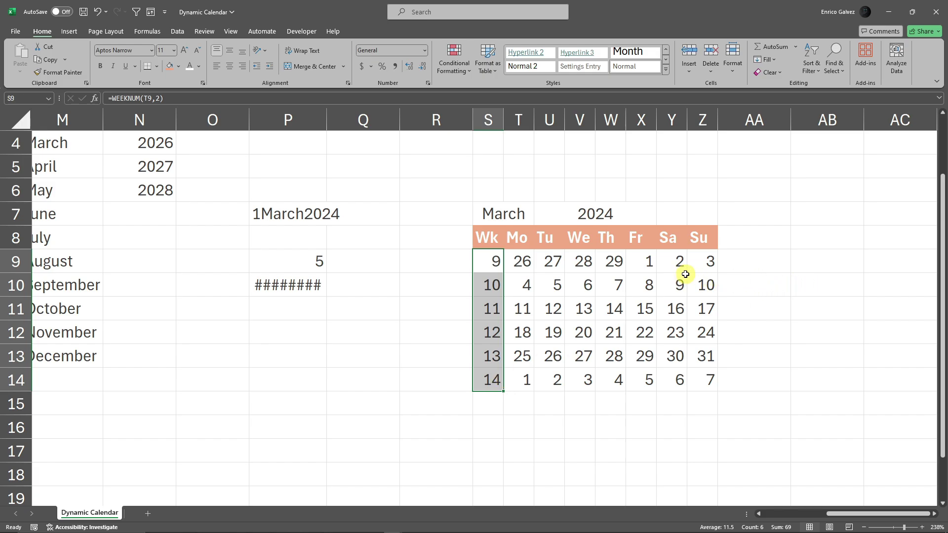
pyautogui.keyDown('ctrl'); pyautogui.moveTo(681, 261); pyautogui.dragTo(703, 372); pyautogui.keyUp('ctrl')
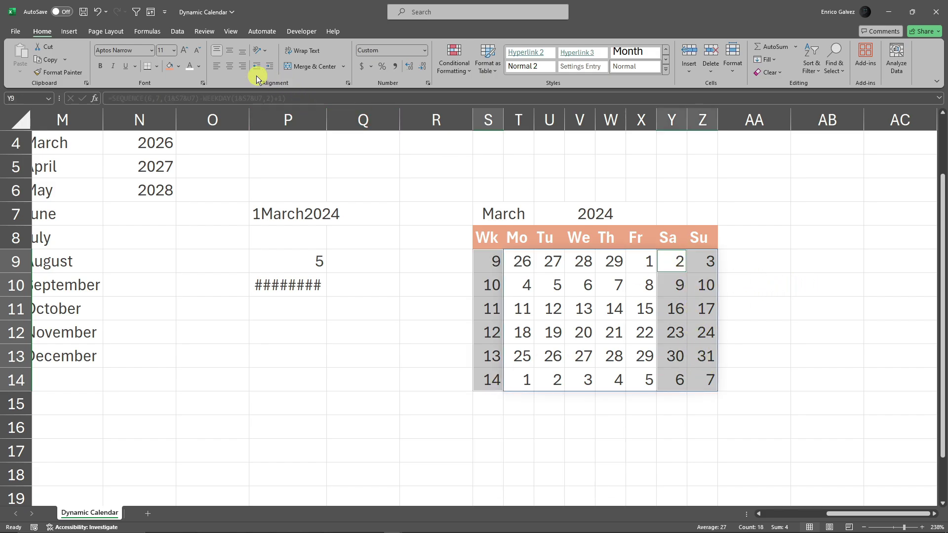
pyautogui.click(180, 69)
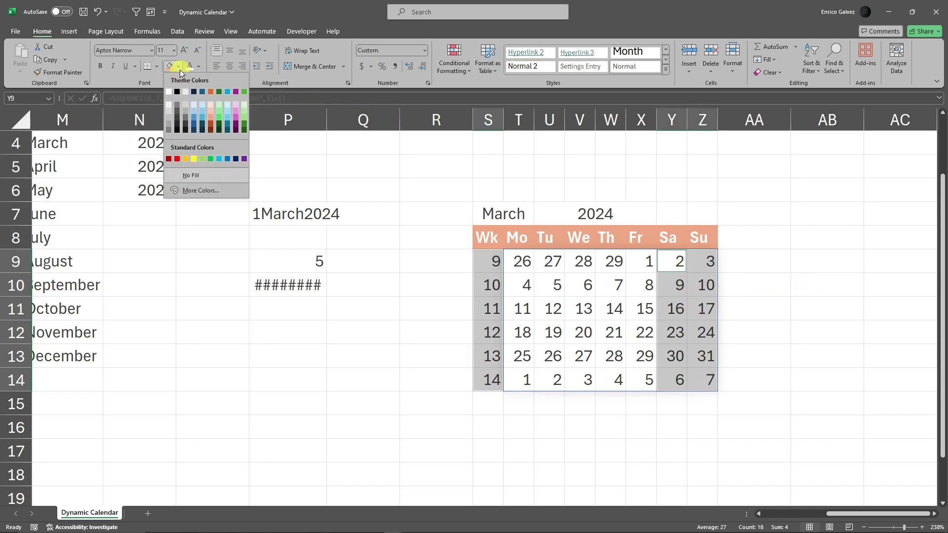
pyautogui.click(212, 105)
pyautogui.click(398, 172)
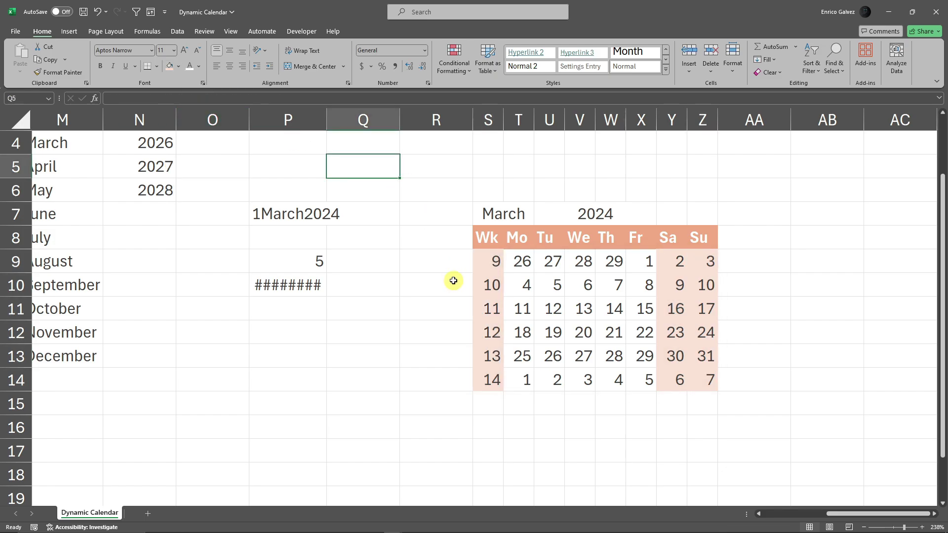
# Step: Add a right border to the week numbers S9:S14 to separate them from the dates
pyautogui.moveTo(487, 262); pyautogui.dragTo(483, 372)
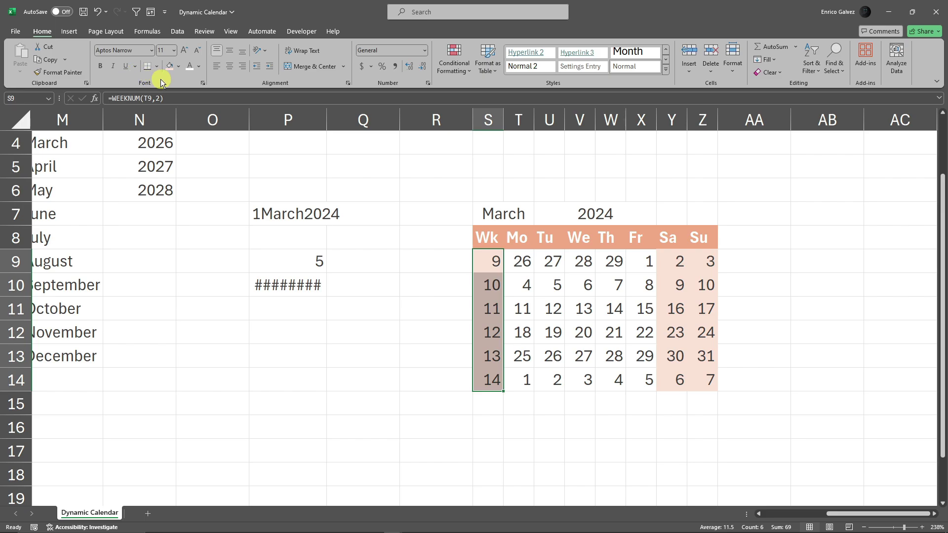
pyautogui.click(72, 31)
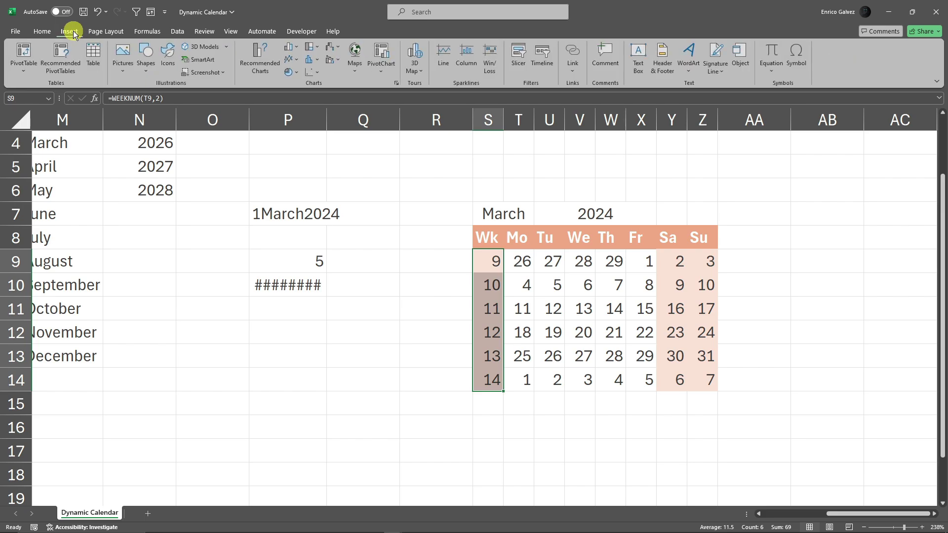
pyautogui.click(42, 32)
pyautogui.click(439, 287)
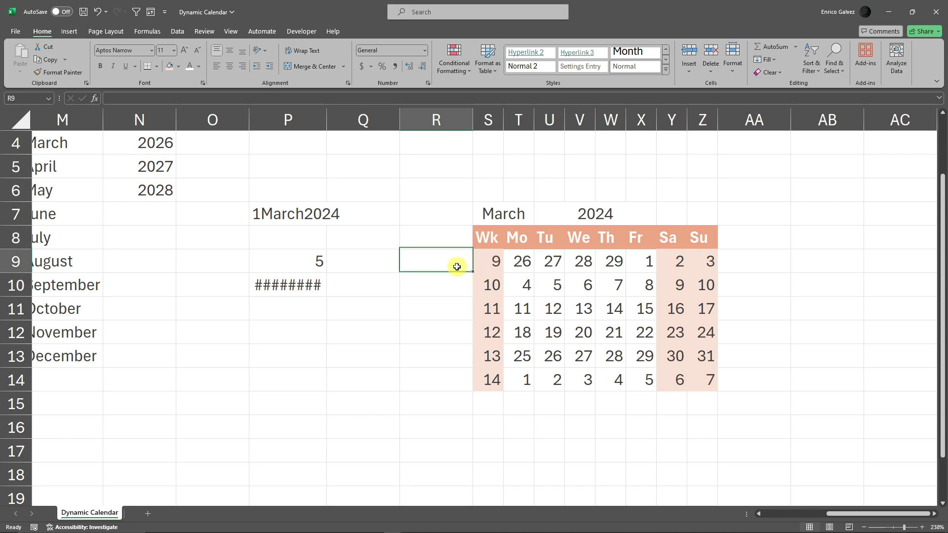
pyautogui.moveTo(488, 262); pyautogui.dragTo(486, 375)
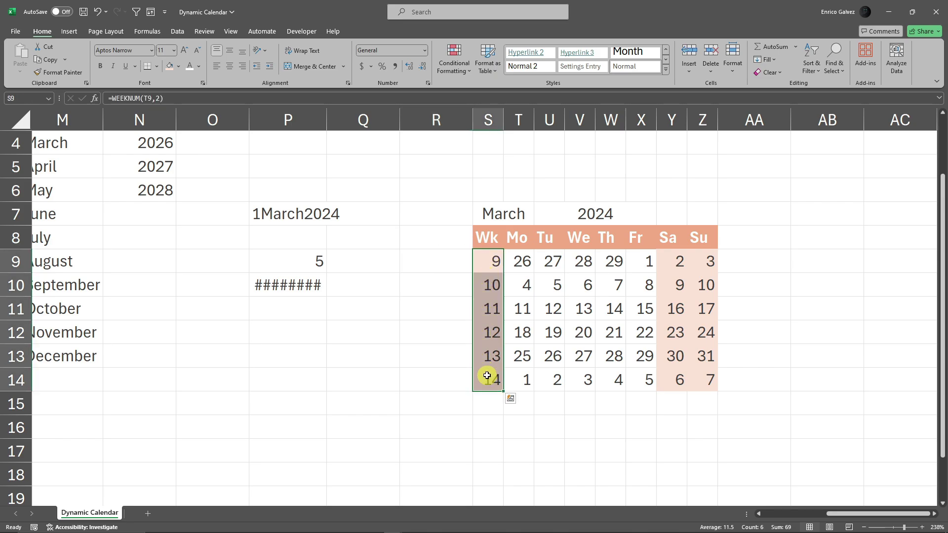
pyautogui.click(157, 66)
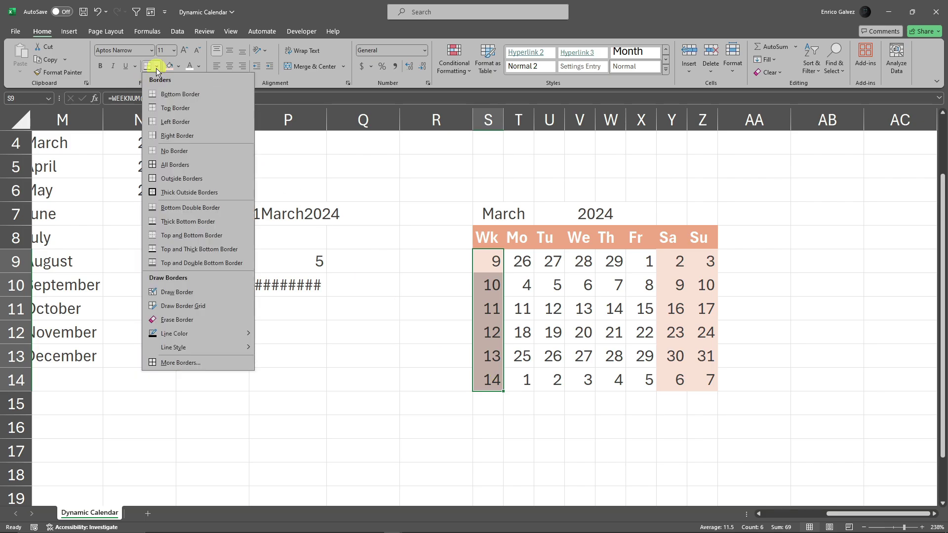
pyautogui.click(197, 136)
pyautogui.click(409, 352)
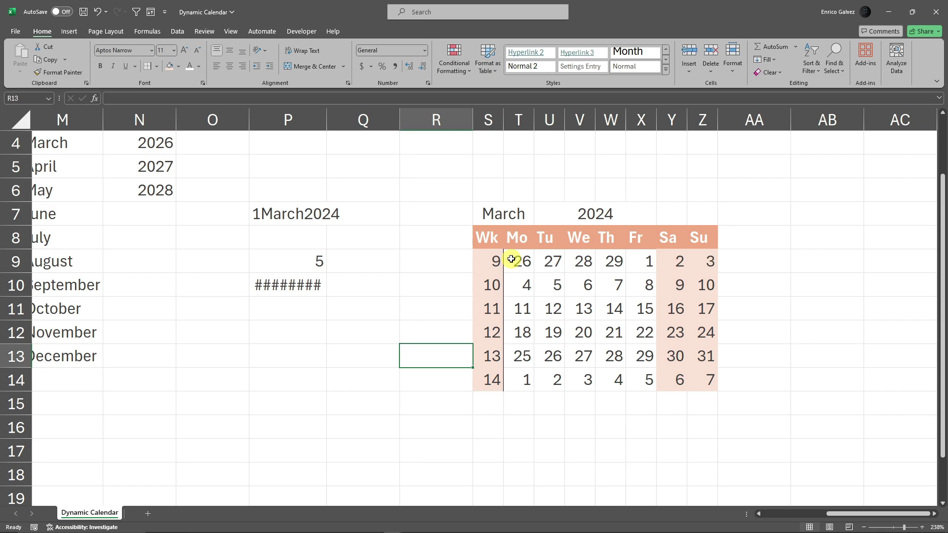
pyautogui.moveTo(491, 260); pyautogui.dragTo(489, 379)
pyautogui.click(408, 351)
pyautogui.moveTo(523, 269); pyautogui.dragTo(706, 377)
pyautogui.click(859, 299)
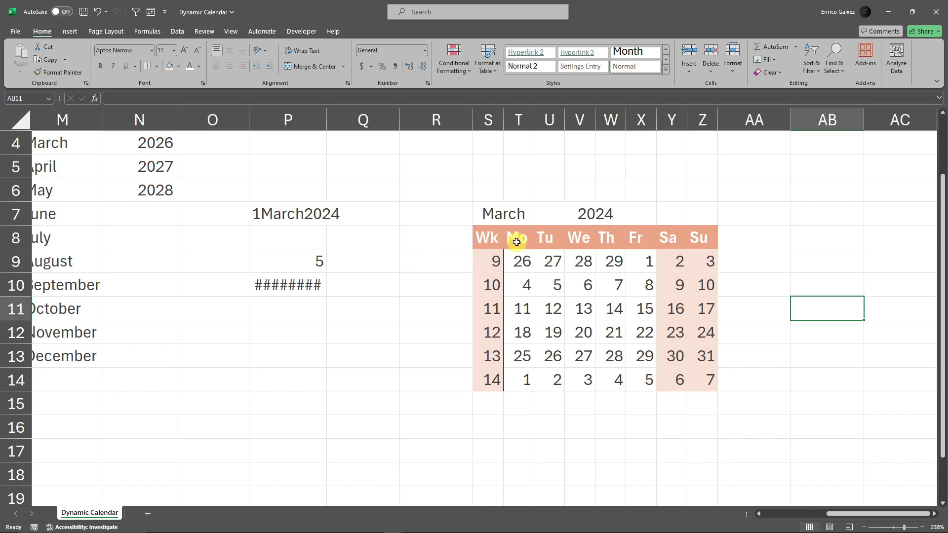
# Step: Format the month and year cells S7:X7 with a Dark Teal, Accent 1, Lighter 80% fill and bold dark blue text
pyautogui.moveTo(518, 215); pyautogui.dragTo(571, 218)
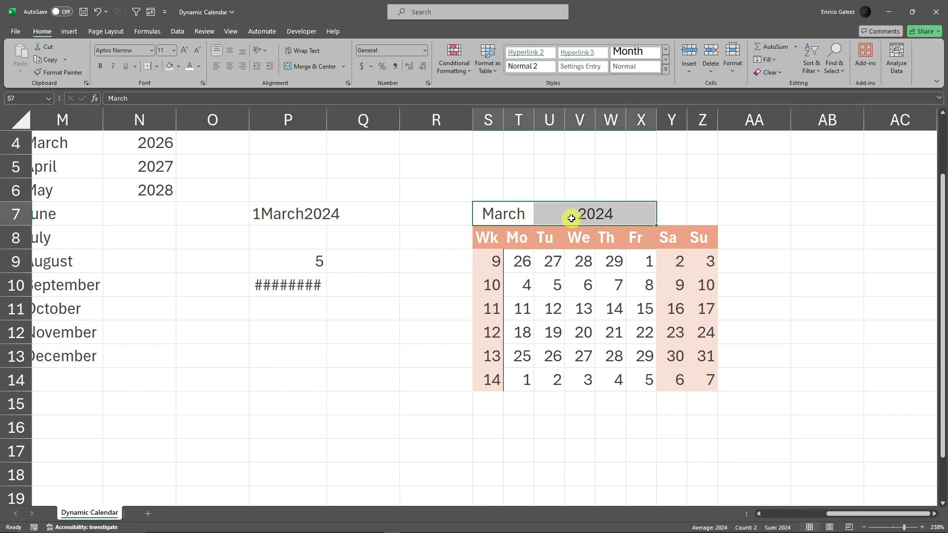
pyautogui.click(181, 66)
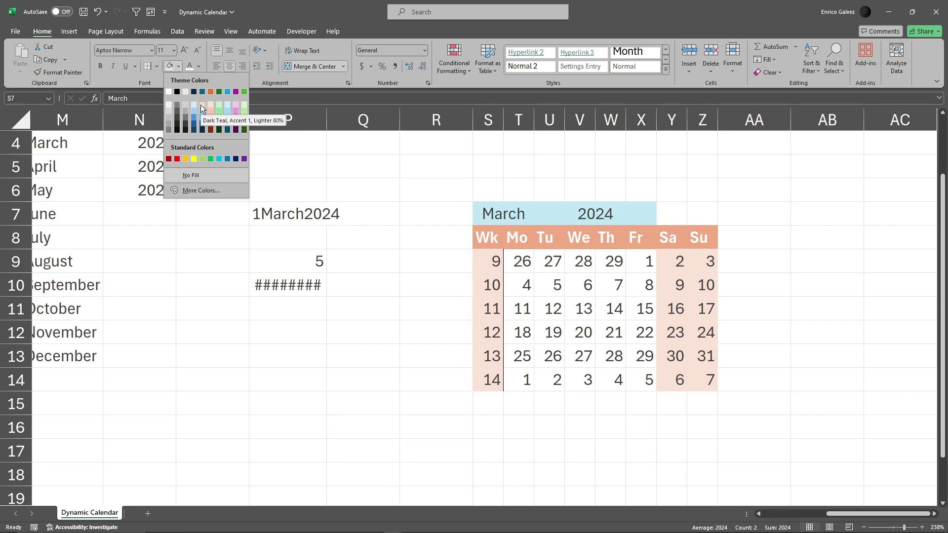
pyautogui.click(200, 105)
pyautogui.click(193, 67)
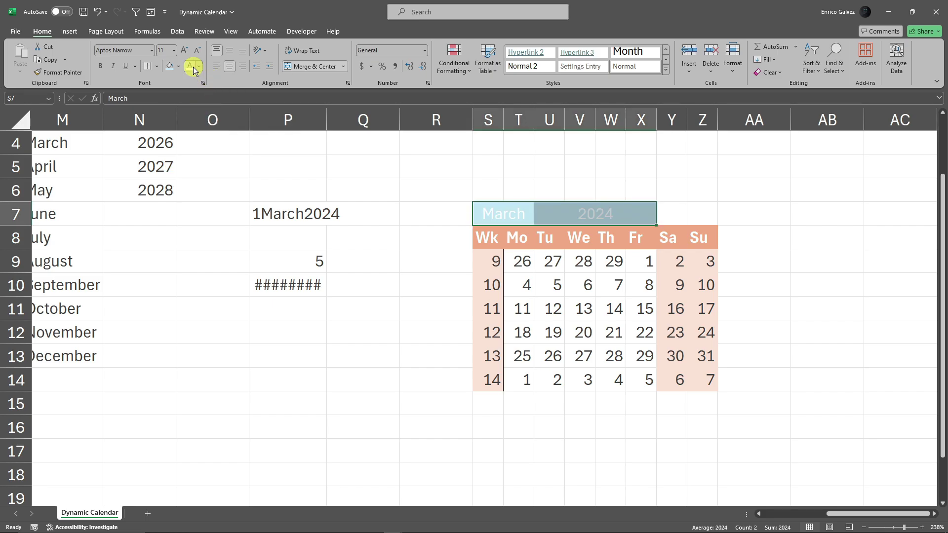
pyautogui.hotkey('ctrl', 'b')
pyautogui.click(199, 67)
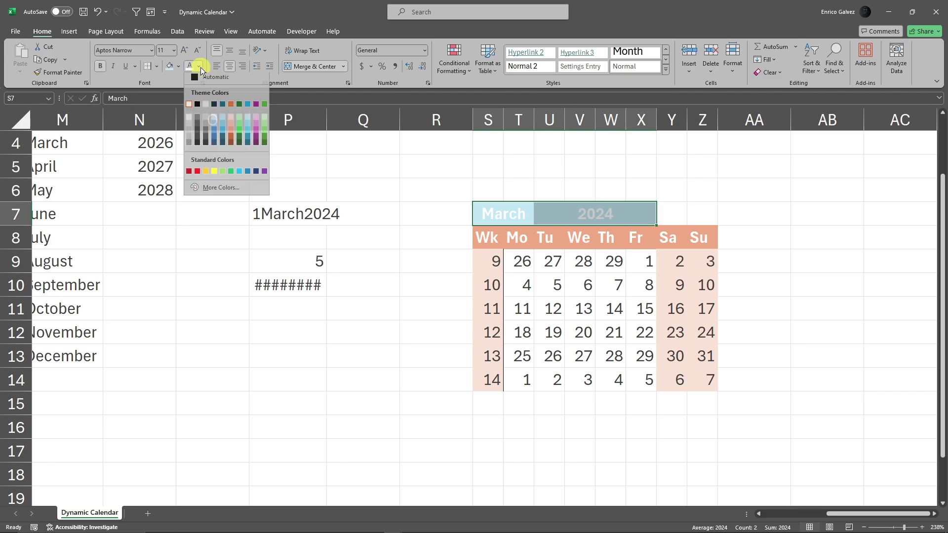
pyautogui.click(215, 107)
pyautogui.click(430, 168)
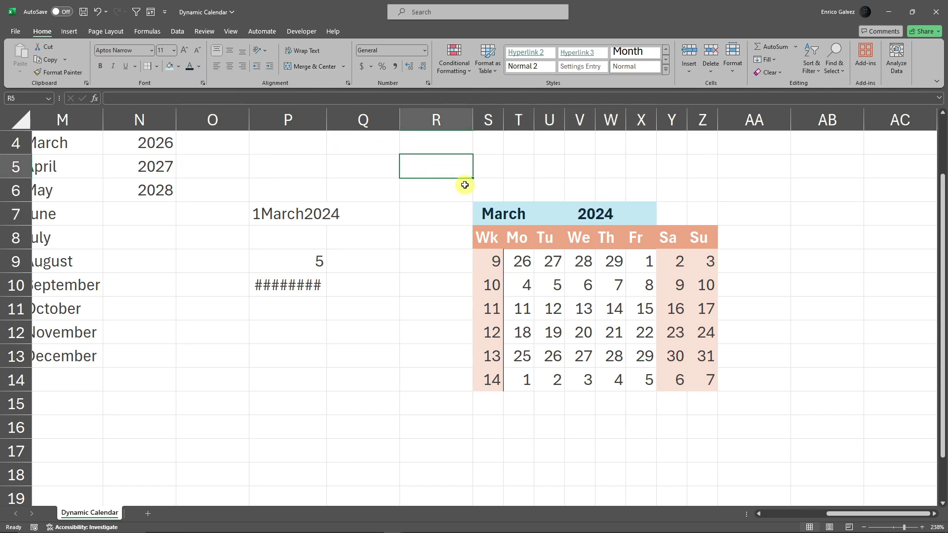
pyautogui.click(865, 295)
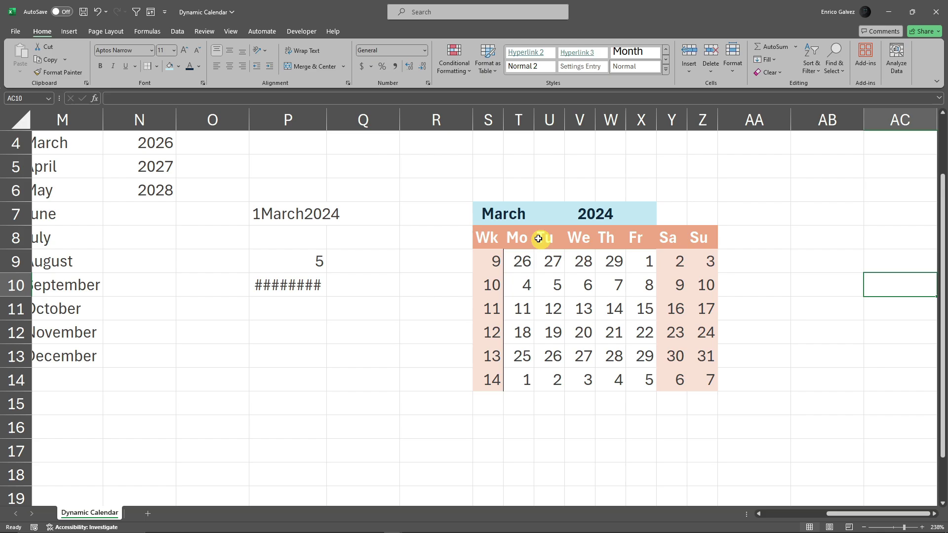
# Step: Change the month in S7 to May to test the calendar
pyautogui.click(535, 213)
pyautogui.click(504, 210)
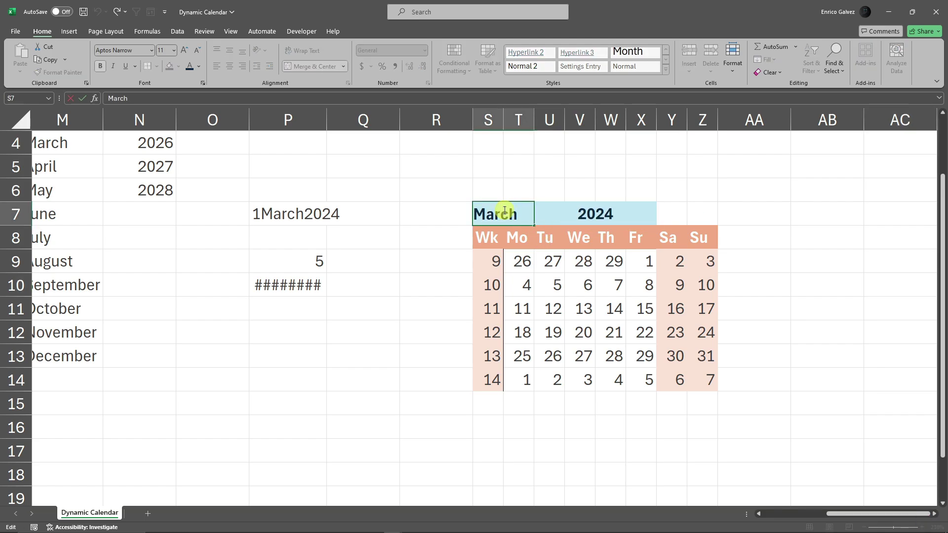
pyautogui.doubleClick(504, 210)
pyautogui.doubleClick(504, 210)
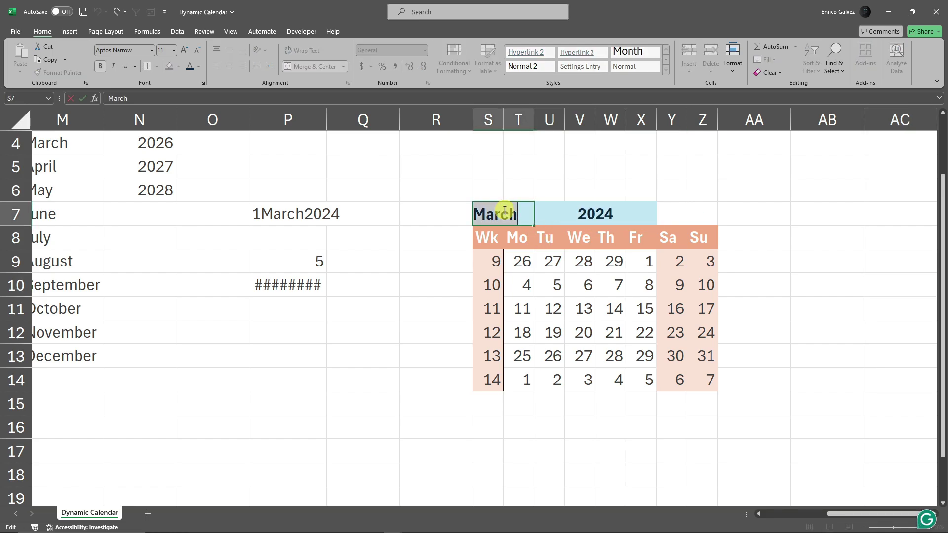
pyautogui.write('May')
pyautogui.press('Return')
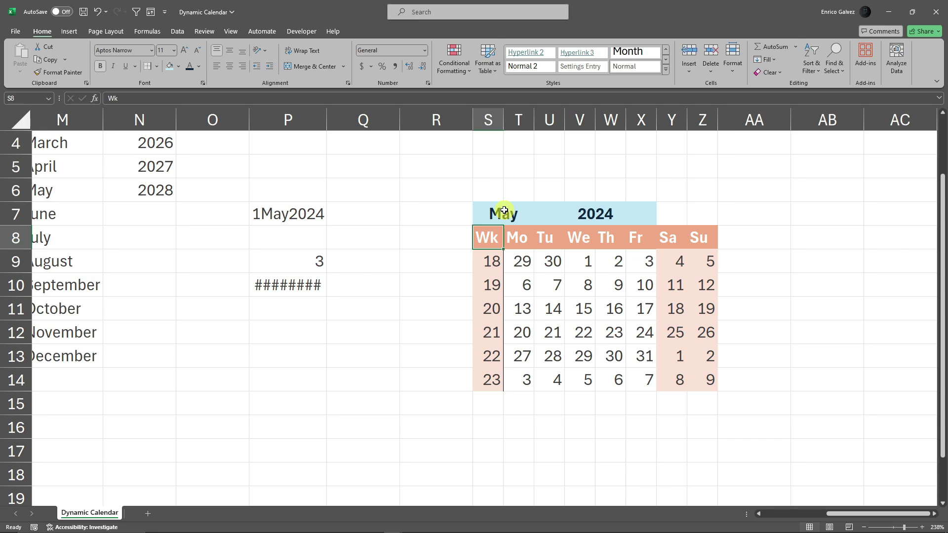
# Step: Set the month in S7 back to March
pyautogui.click(504, 210)
pyautogui.doubleClick(504, 211)
pyautogui.press('BackSpace')
pyautogui.press('BackSpace')
pyautogui.press('BackSpace')
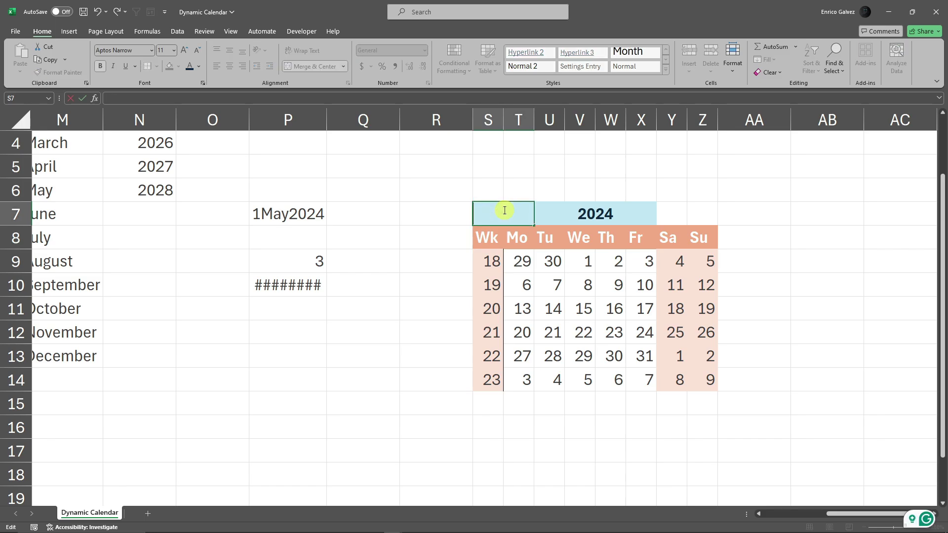
pyautogui.write('March')
pyautogui.press('Return')
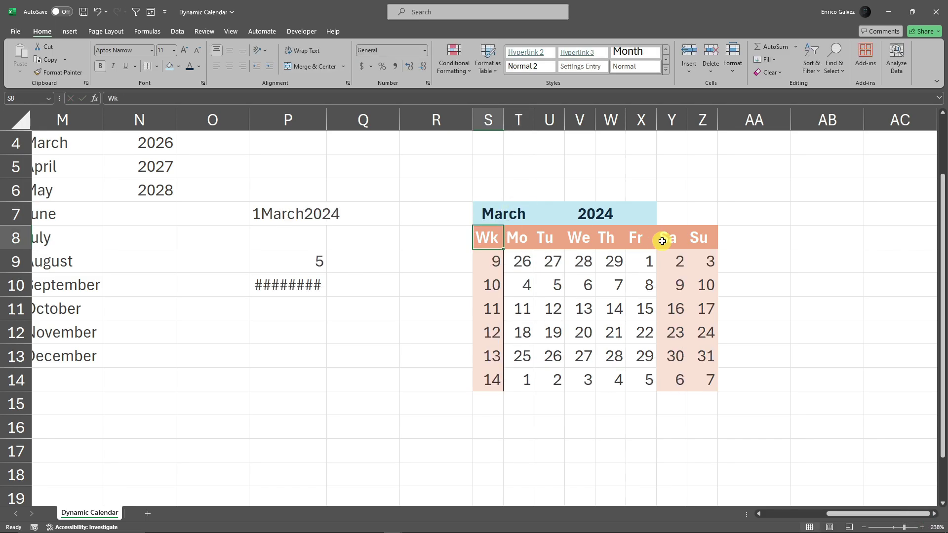
# Step: Enter January in AB4 and autofill the months down to December in AB15
pyautogui.click(835, 143)
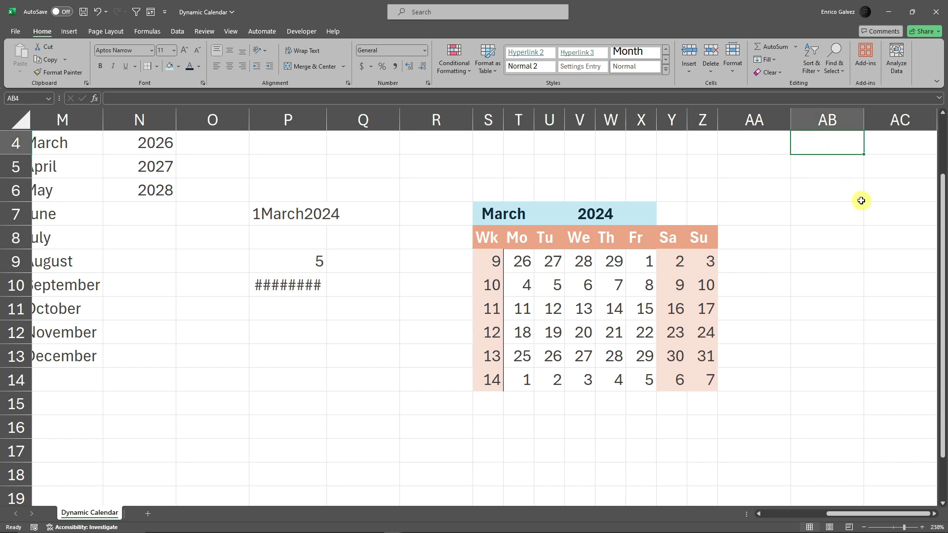
pyautogui.write('January')
pyautogui.press('Return')
pyautogui.press('Return')
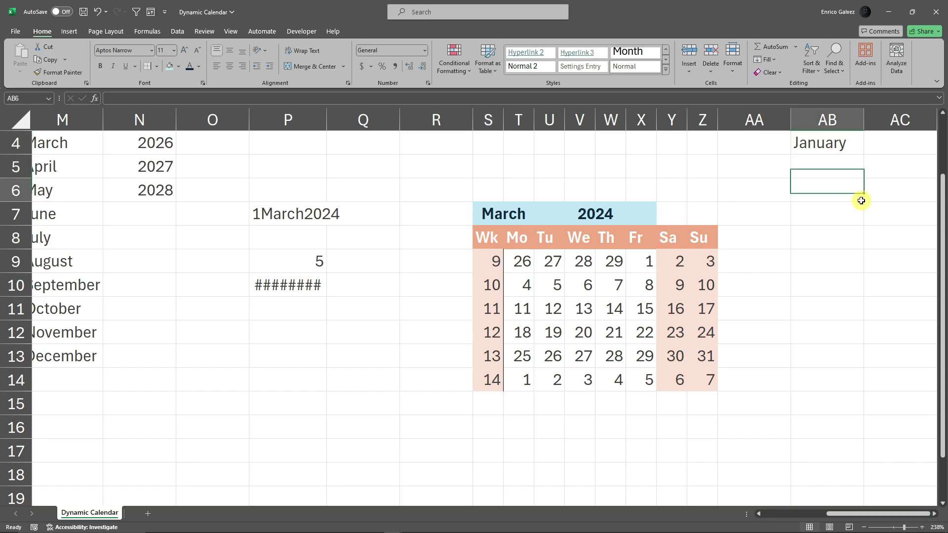
pyautogui.click(850, 149)
pyautogui.moveTo(864, 154); pyautogui.dragTo(866, 415)
pyautogui.click(743, 465)
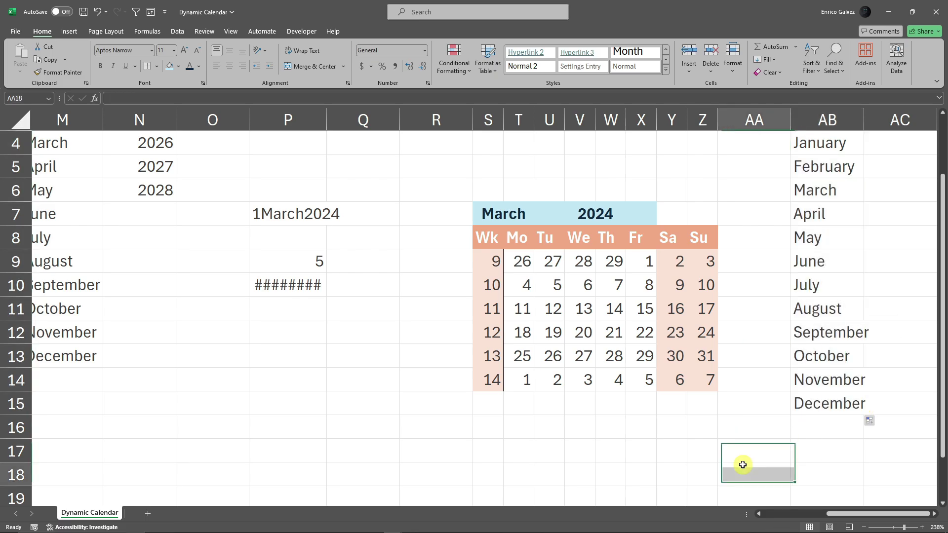
# Step: Set up a data validation rule on month cell S7 that allows a List
pyautogui.click(520, 213)
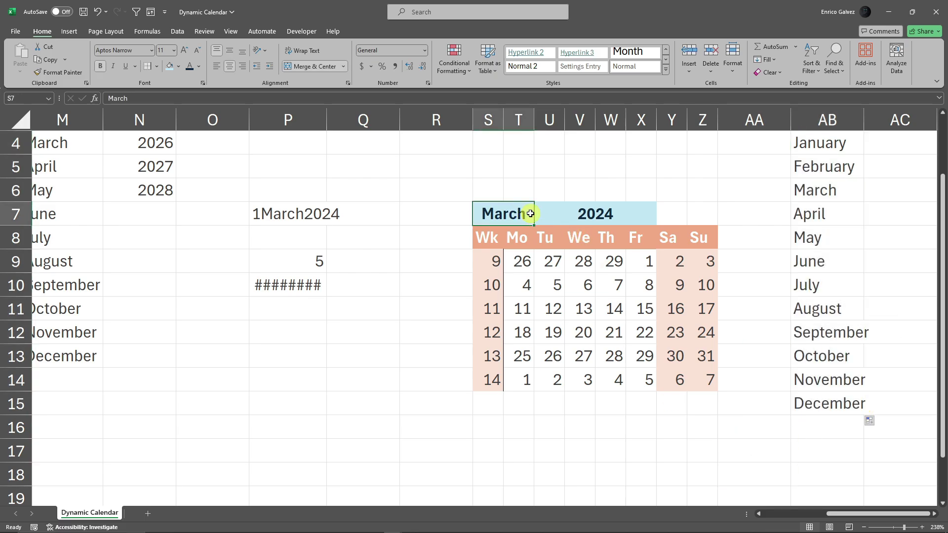
pyautogui.click(176, 32)
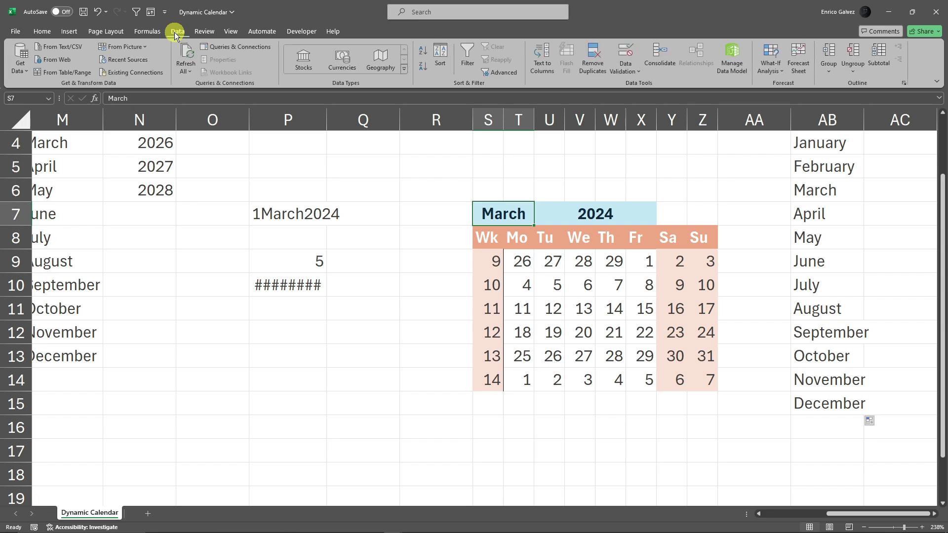
pyautogui.click(639, 70)
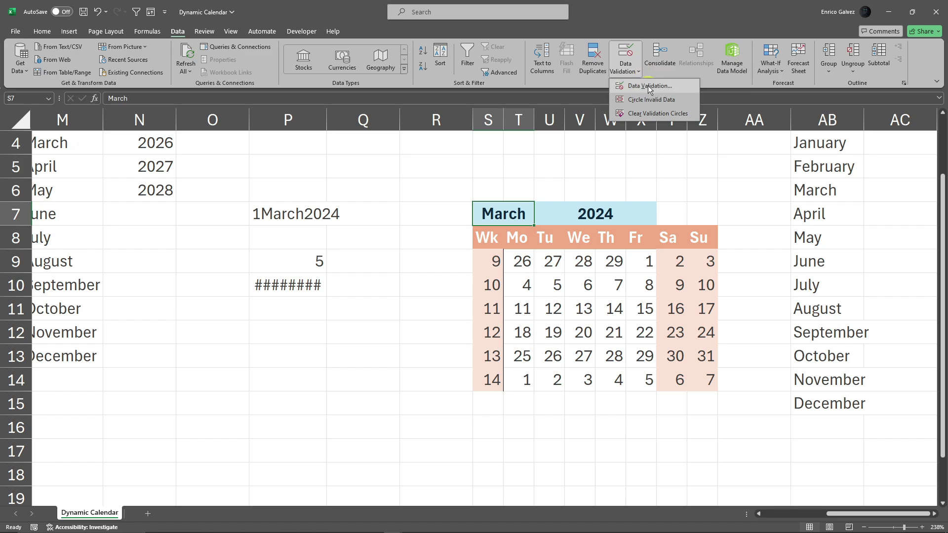
pyautogui.click(652, 86)
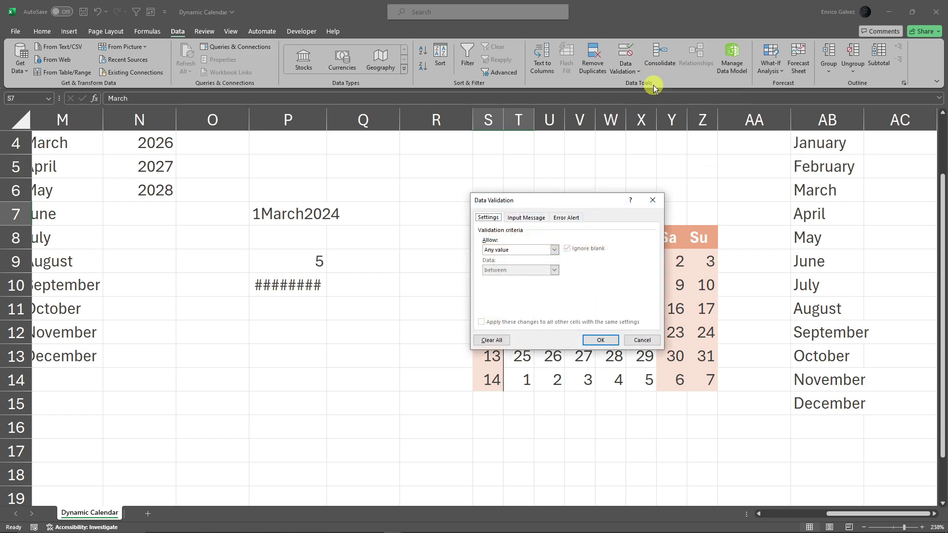
pyautogui.click(525, 218)
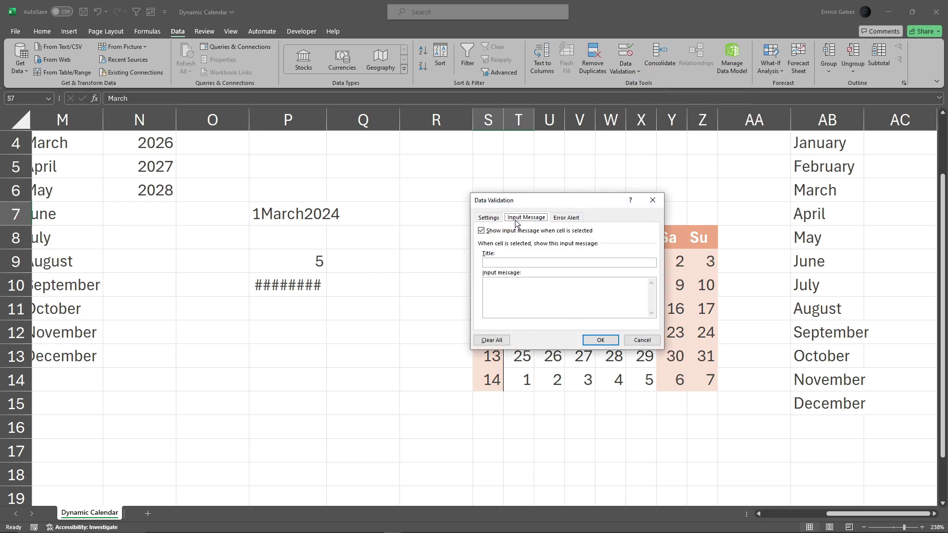
pyautogui.click(566, 218)
pyautogui.click(494, 217)
pyautogui.click(554, 249)
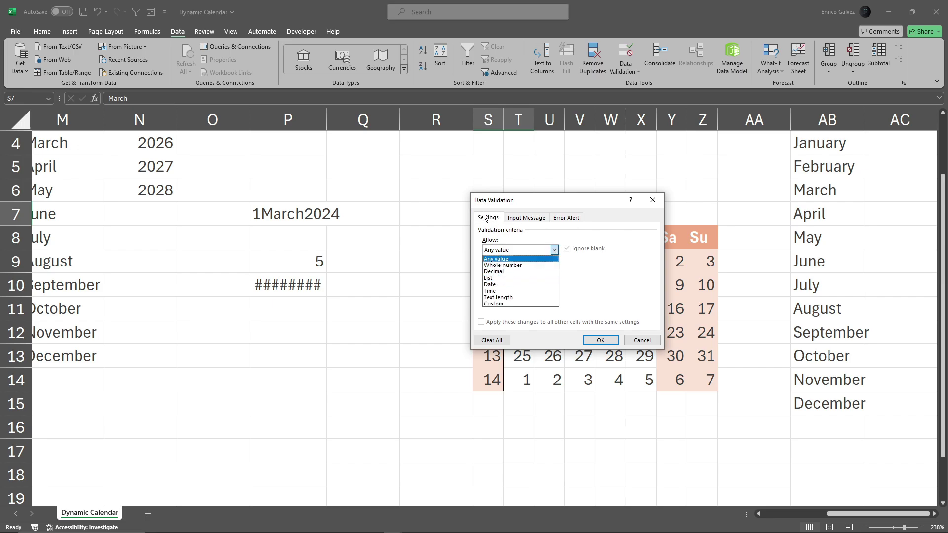
pyautogui.click(497, 278)
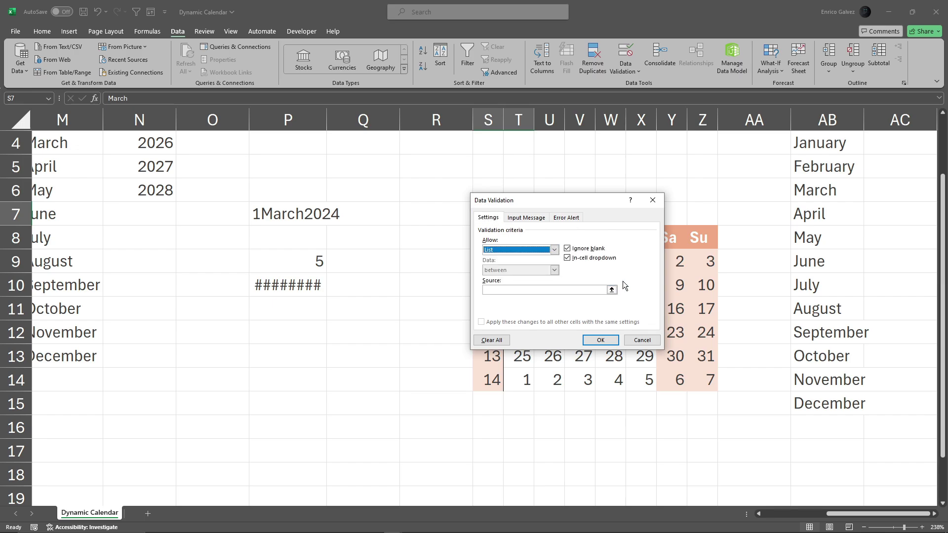
# Step: Use the month names in AB4:AB15 as the validation list's source and apply the rule
pyautogui.click(612, 289)
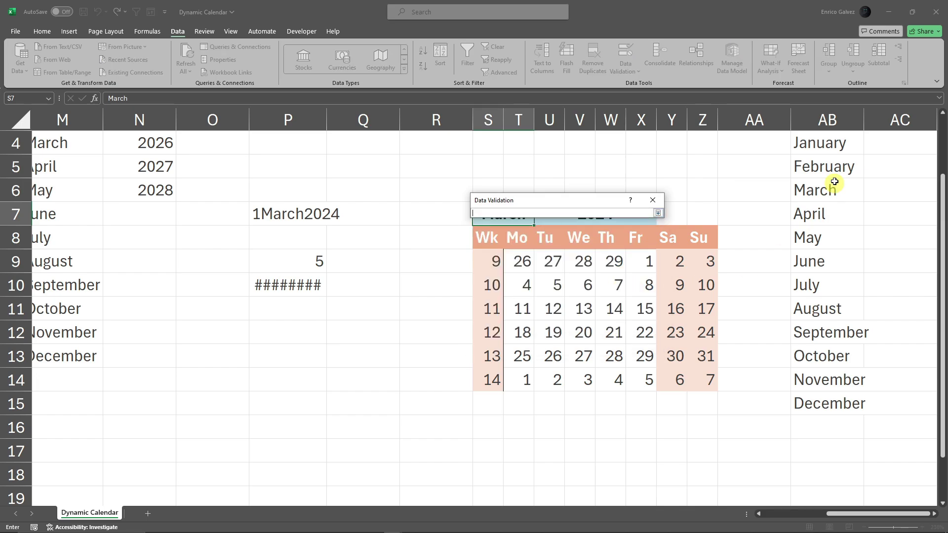
pyautogui.moveTo(817, 144); pyautogui.dragTo(811, 398)
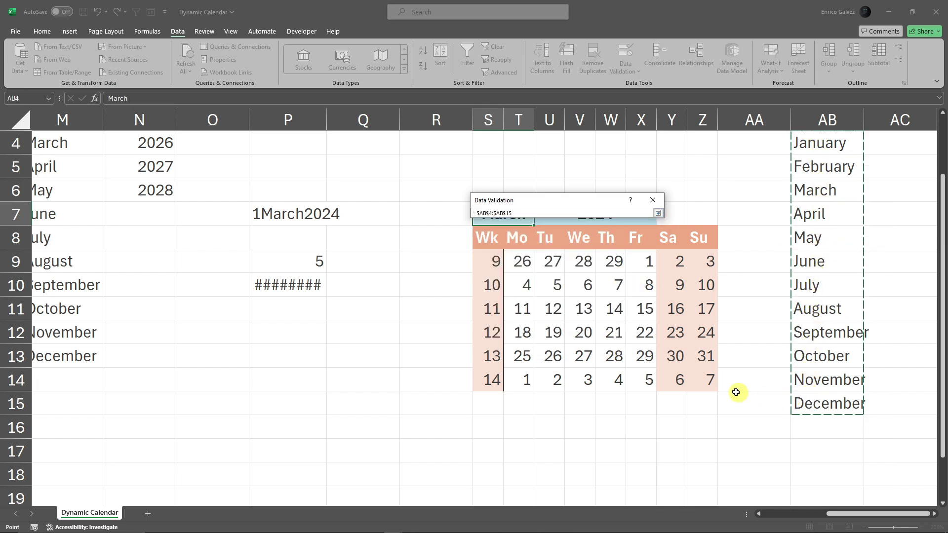
pyautogui.press('Return')
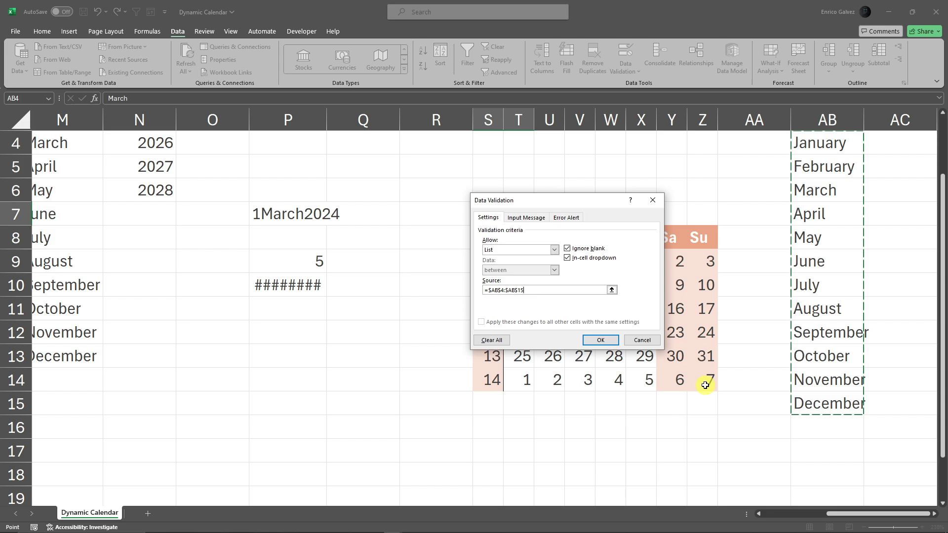
pyautogui.click(607, 344)
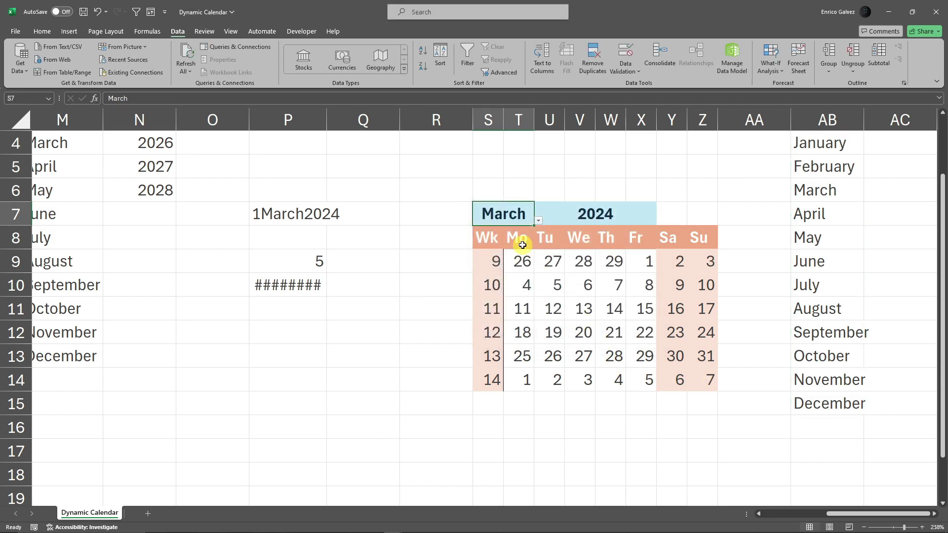
# Step: Test the month dropdown in S7 by choosing October, February and finally August
pyautogui.click(538, 220)
pyautogui.click(488, 307)
pyautogui.click(538, 221)
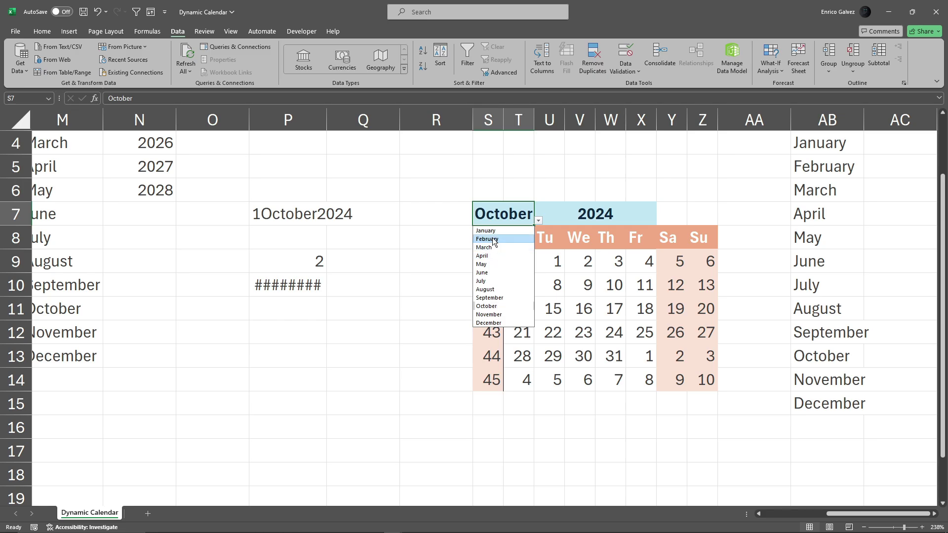
pyautogui.click(493, 240)
pyautogui.click(538, 221)
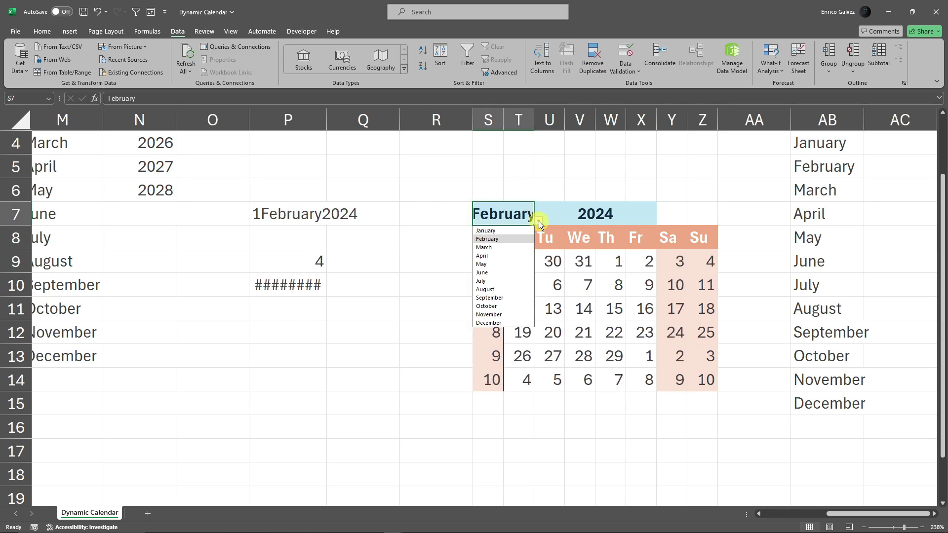
pyautogui.click(487, 289)
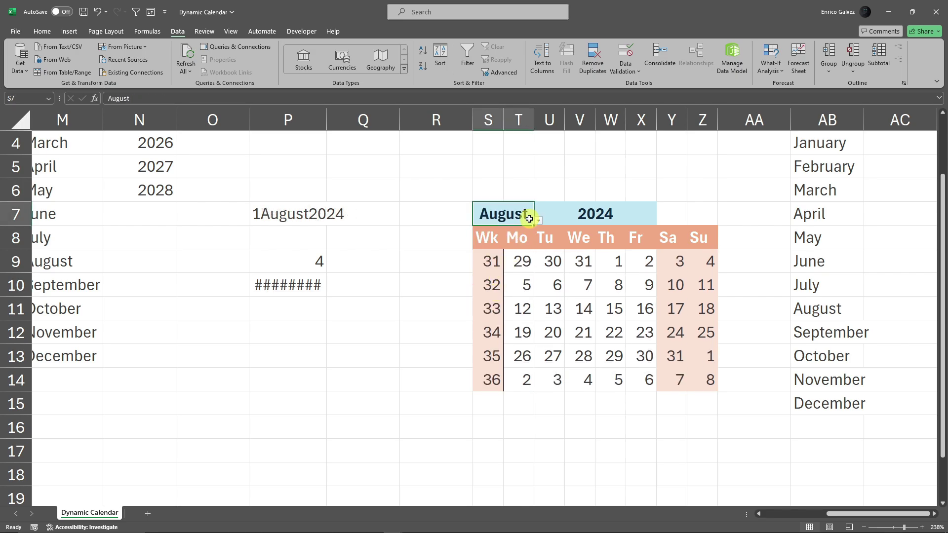
# Step: Test the month dropdown in S7 by choosing November and finally March
pyautogui.click(538, 220)
pyautogui.click(508, 318)
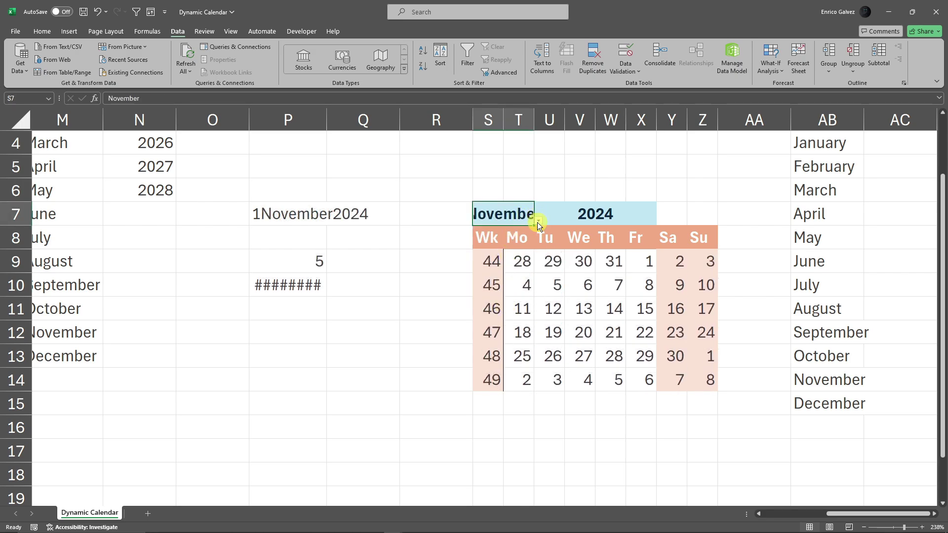
pyautogui.click(538, 221)
pyautogui.click(500, 244)
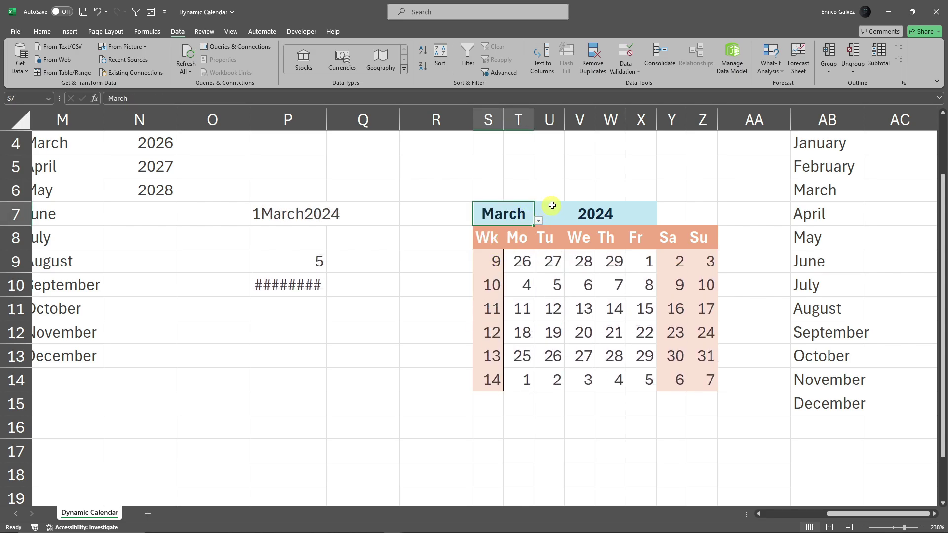
pyautogui.click(599, 164)
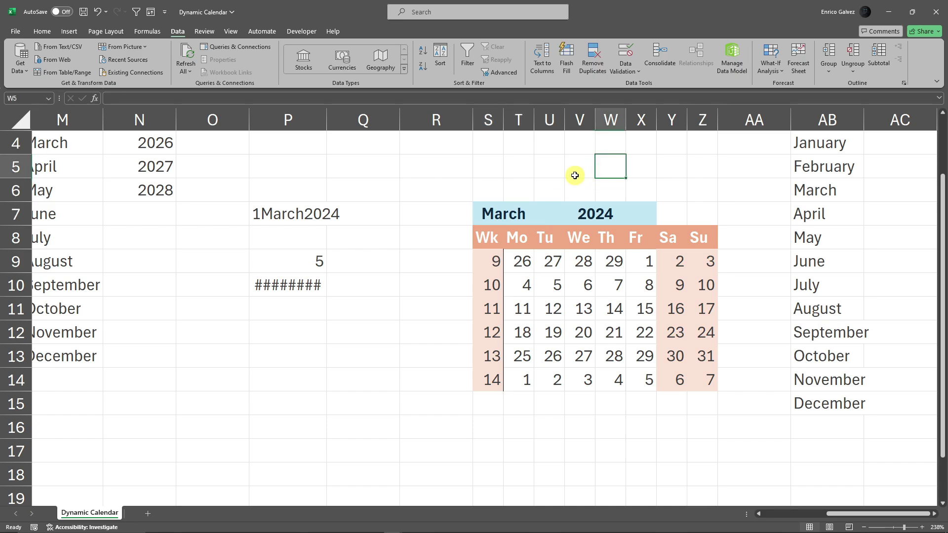
pyautogui.press('Right')
pyautogui.press('Right')
pyautogui.press('Down')
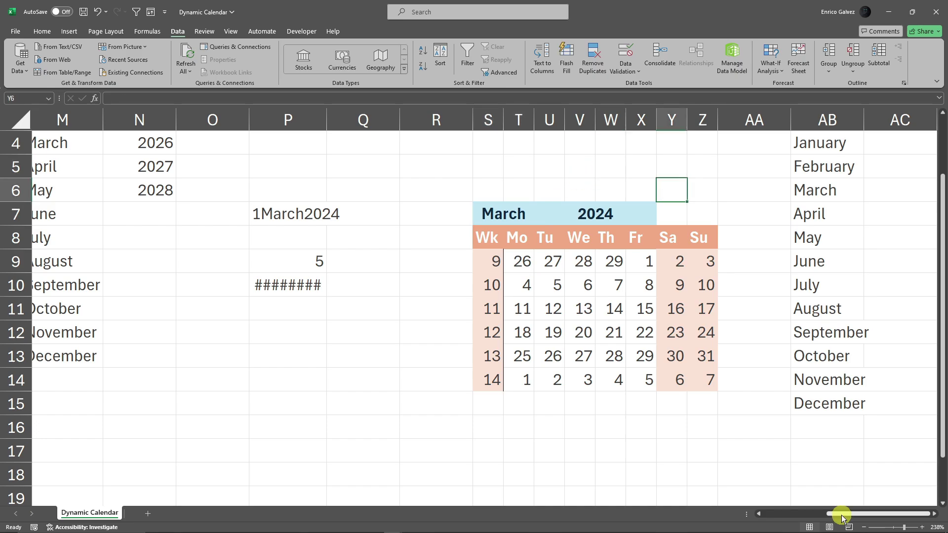
pyautogui.moveTo(845, 516); pyautogui.dragTo(868, 514)
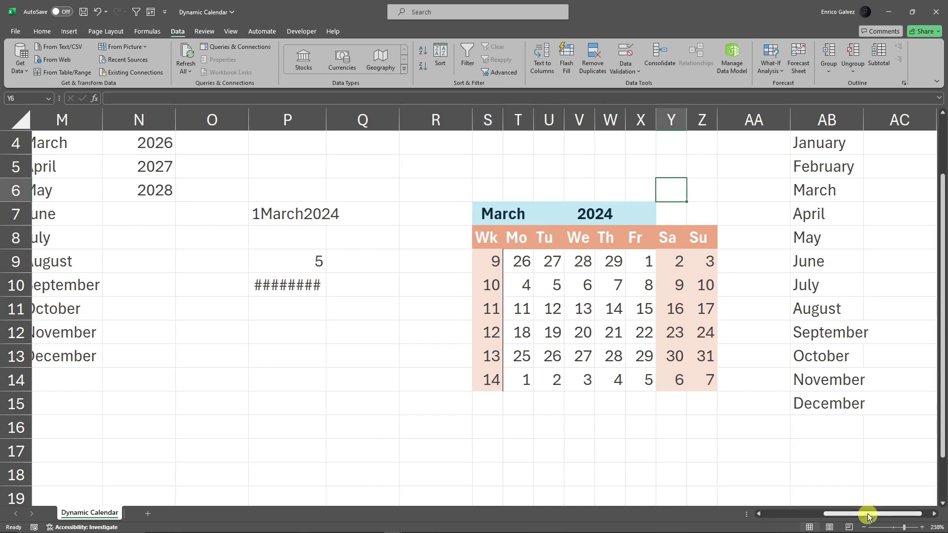
pyautogui.click(616, 216)
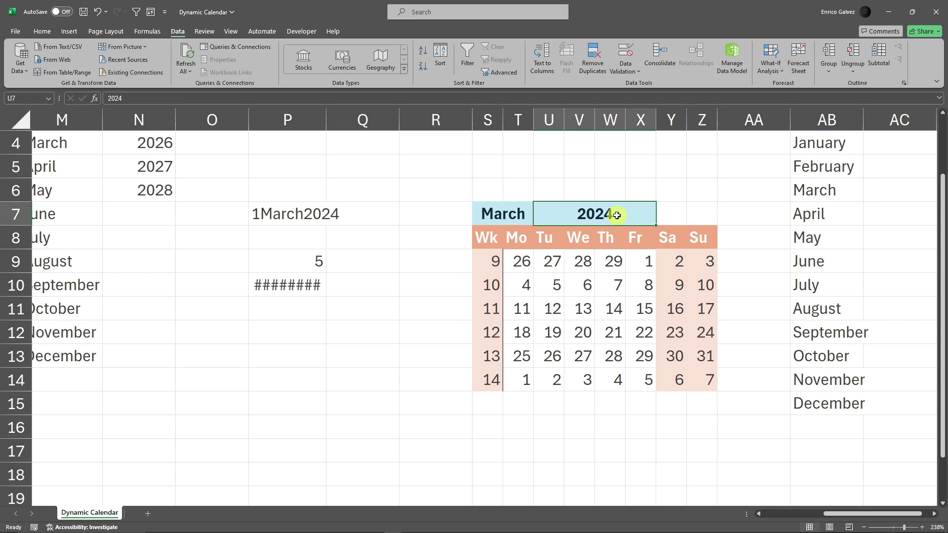
pyautogui.click(768, 145)
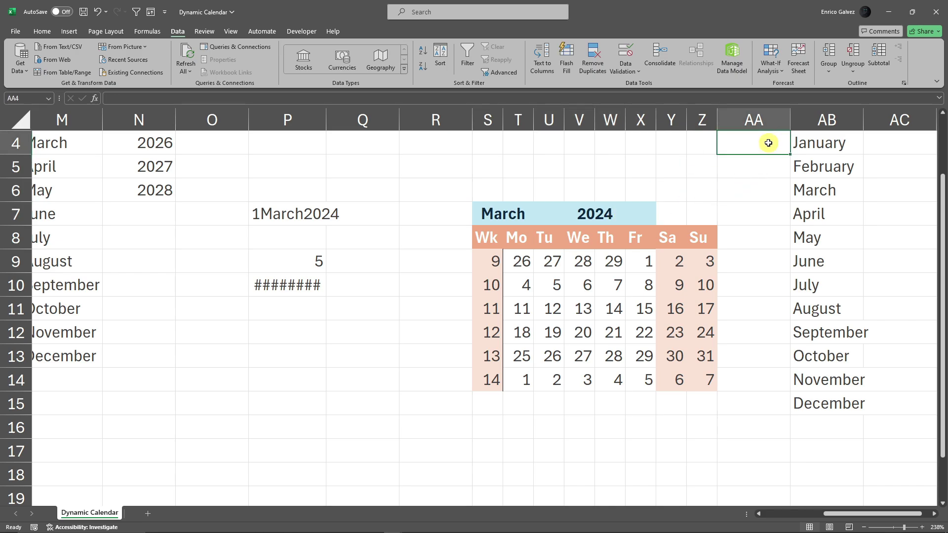
pyautogui.moveTo(769, 167); pyautogui.dragTo(755, 493)
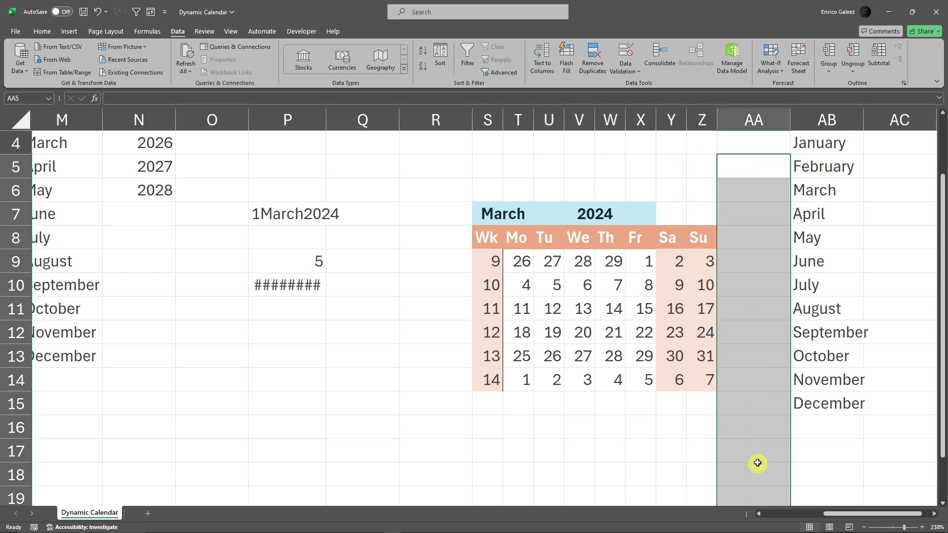
pyautogui.click(688, 451)
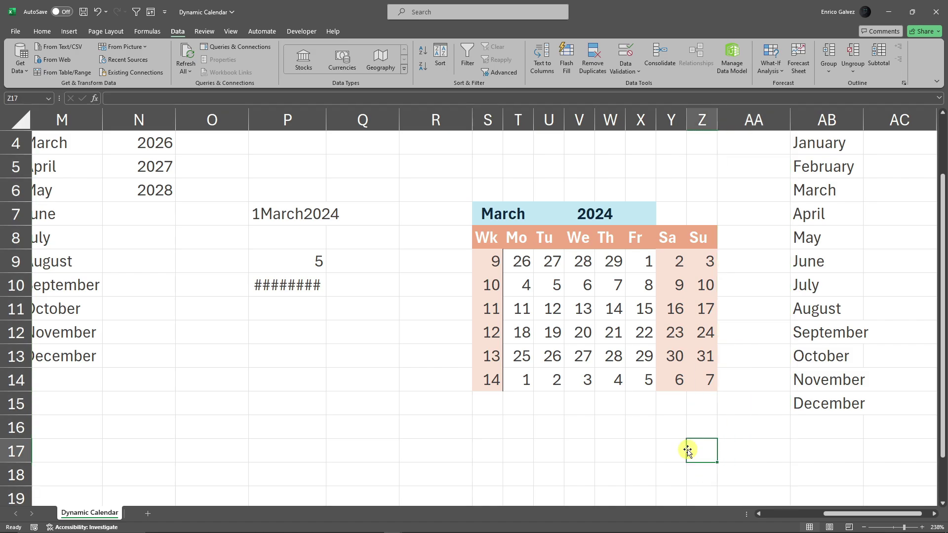
# Step: Test the year cell U7 by entering 2026 and 2027, and return it to 2024
pyautogui.click(618, 219)
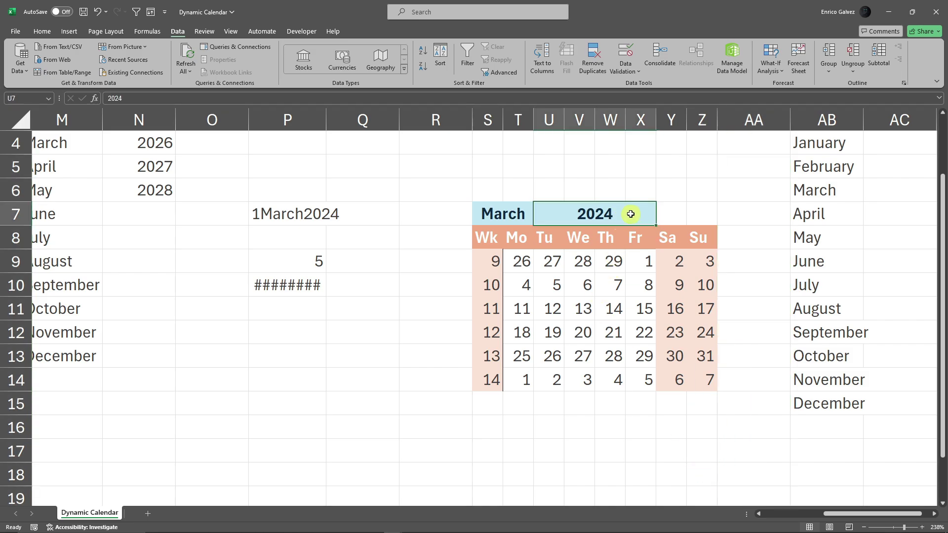
pyautogui.doubleClick(630, 214)
pyautogui.press('BackSpace')
pyautogui.write('6')
pyautogui.press('Return')
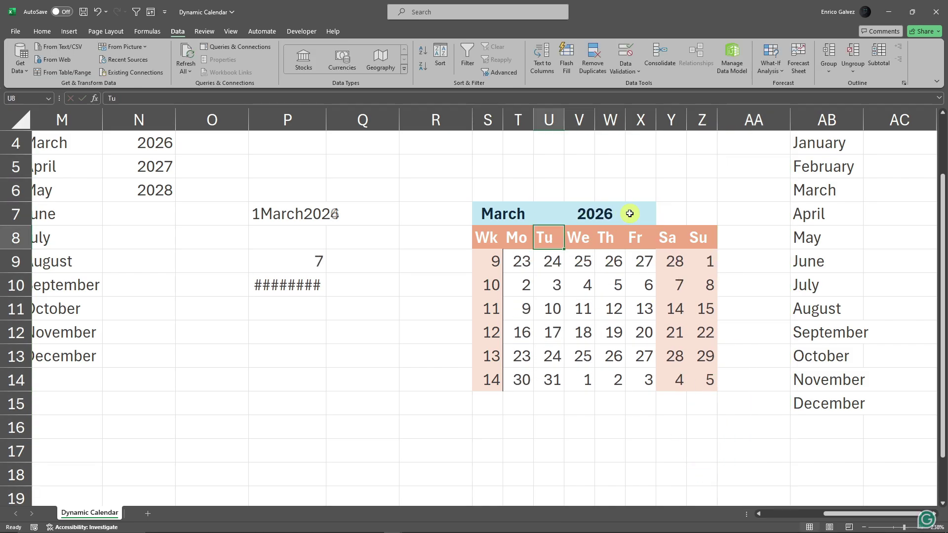
pyautogui.doubleClick(630, 213)
pyautogui.press('BackSpace')
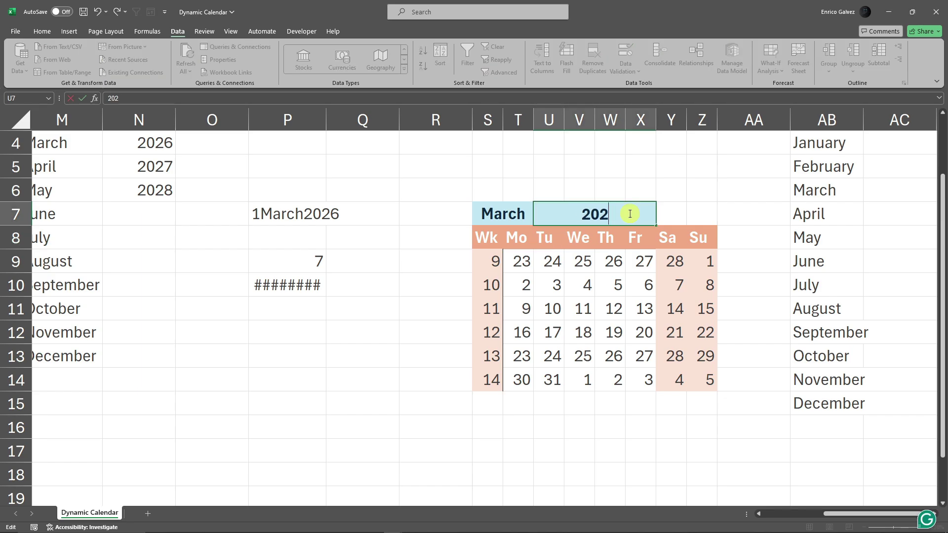
pyautogui.write('7')
pyautogui.press('Return')
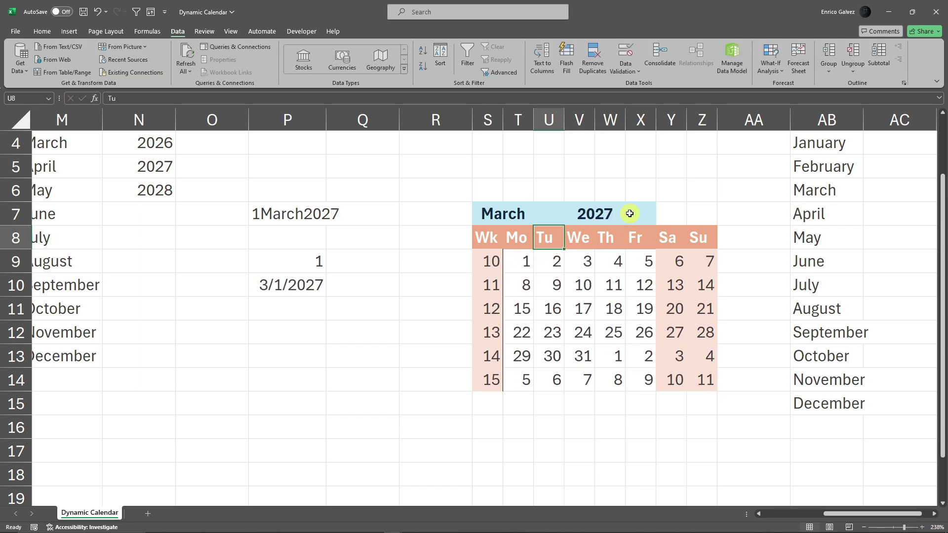
pyautogui.doubleClick(630, 213)
pyautogui.press('BackSpace')
pyautogui.write('4')
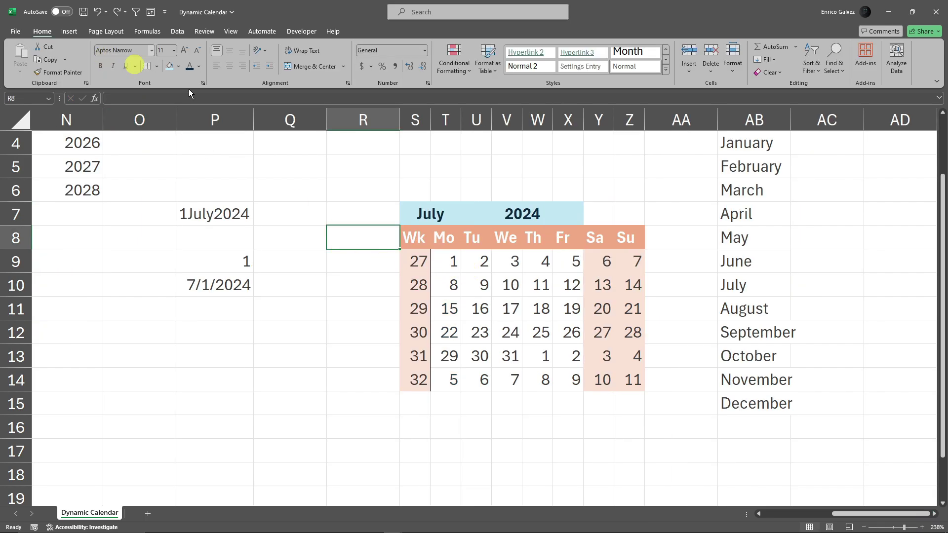
pyautogui.click(441, 265)
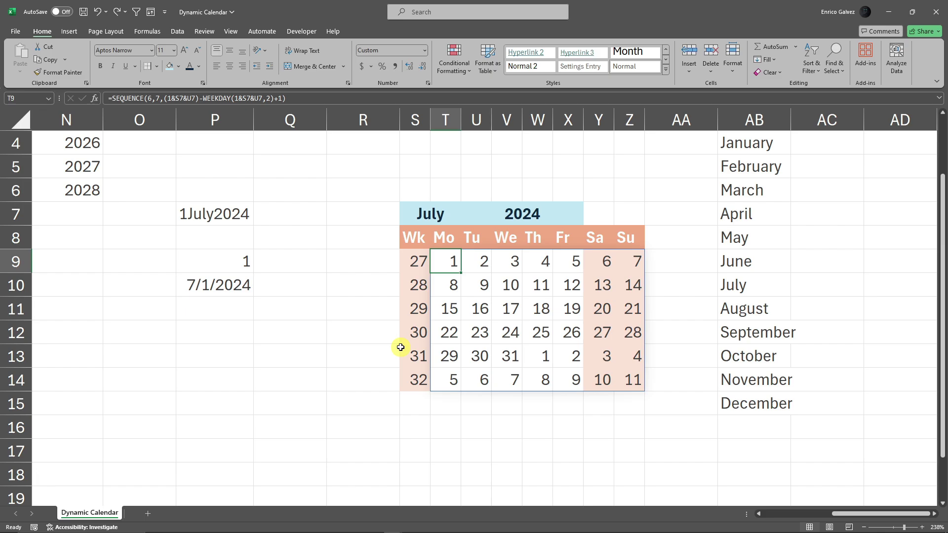
pyautogui.click(334, 336)
pyautogui.moveTo(451, 266); pyautogui.dragTo(631, 381)
pyautogui.click(692, 311)
pyautogui.moveTo(449, 262); pyautogui.dragTo(628, 377)
pyautogui.click(688, 316)
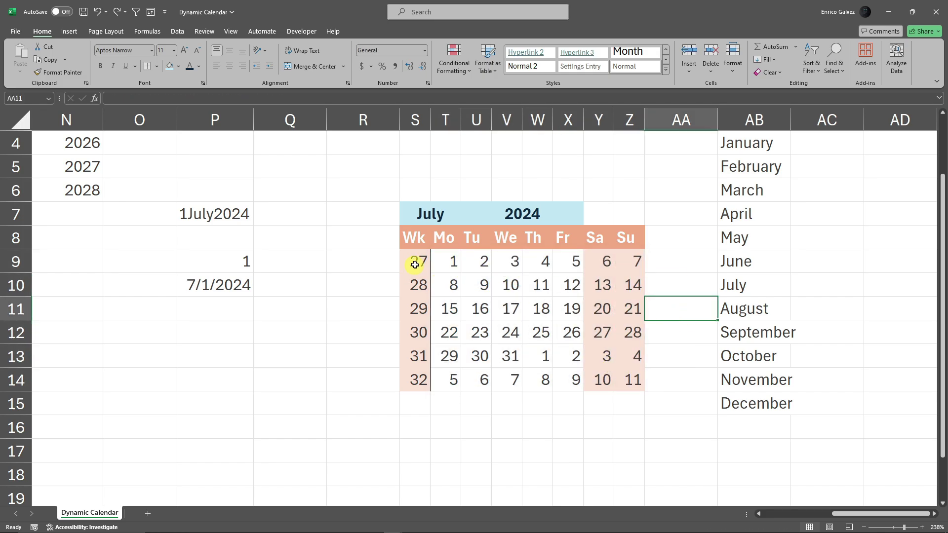
# Step: Start a new conditional formatting rule for the calendar dates T9:Z14 that uses a formula to determine which cells to format
pyautogui.click(449, 262)
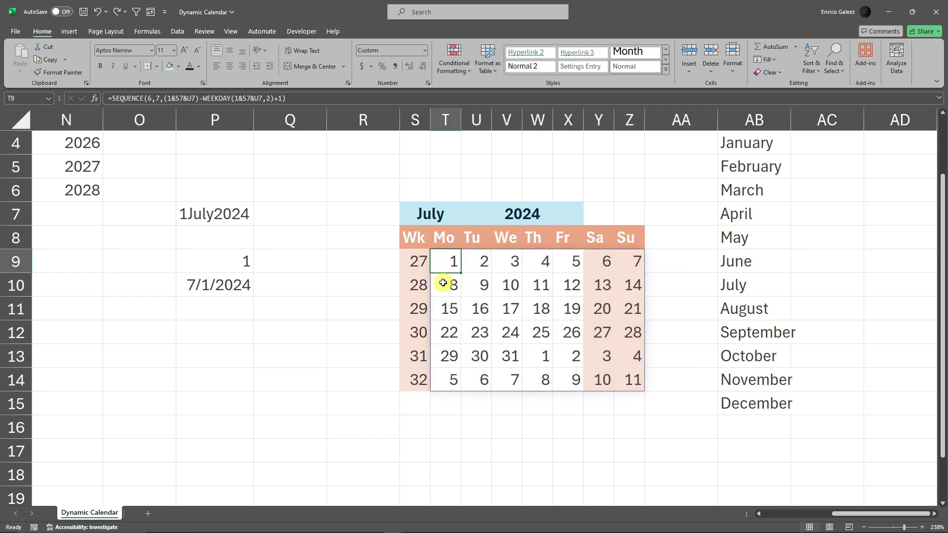
pyautogui.hotkey('ctrl', 'shift', 'Down')
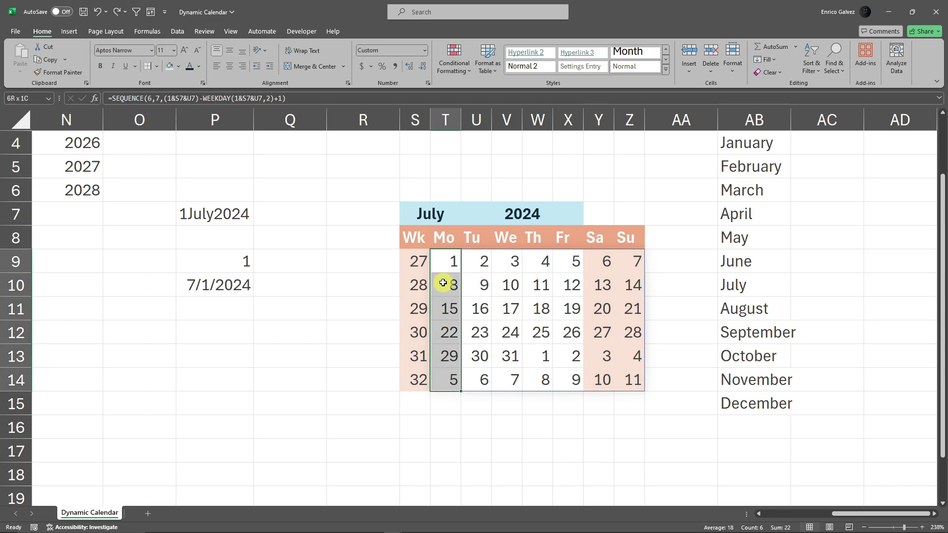
pyautogui.hotkey('ctrl', 'shift', 'Right')
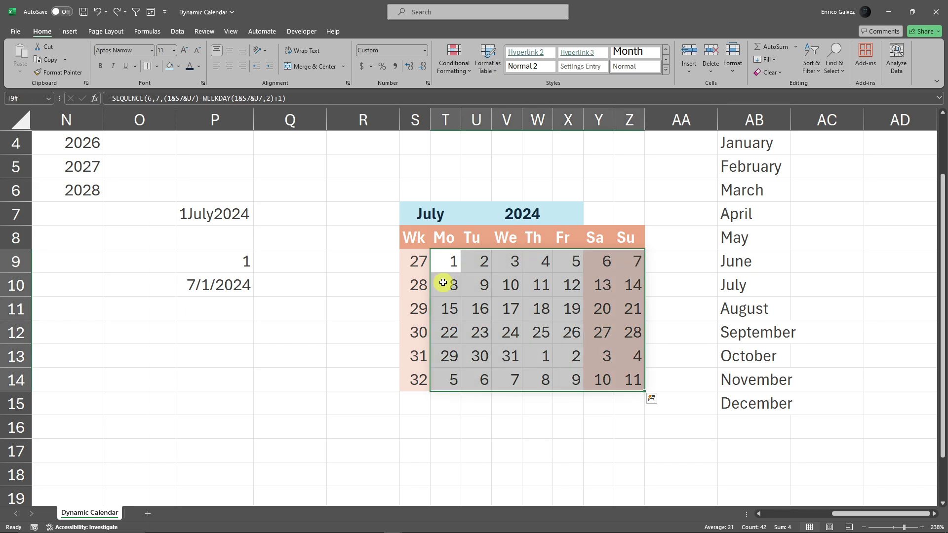
pyautogui.click(467, 55)
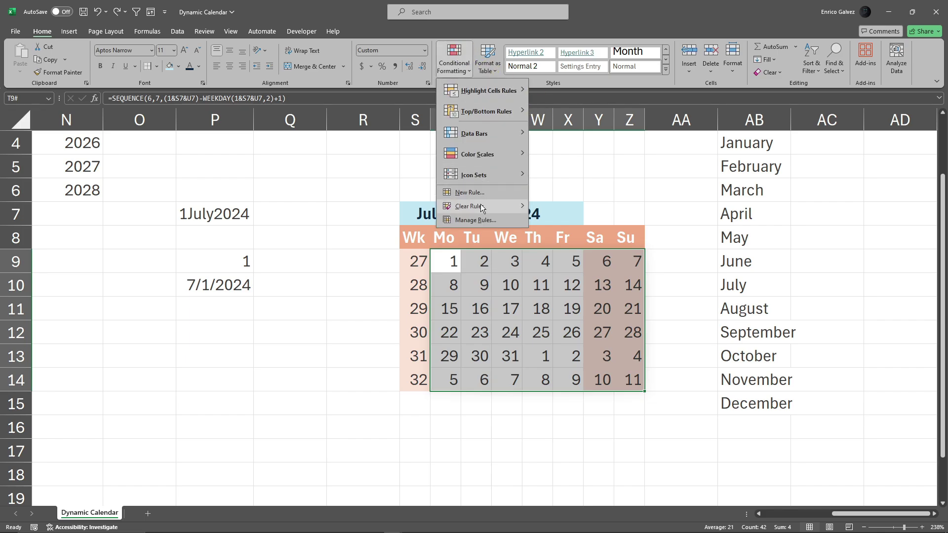
pyautogui.click(469, 192)
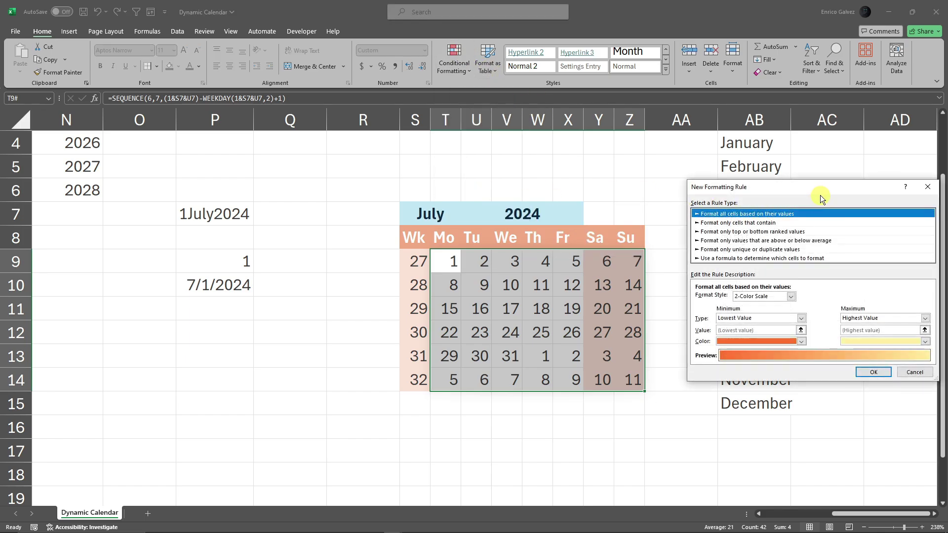
pyautogui.moveTo(821, 195); pyautogui.dragTo(794, 181)
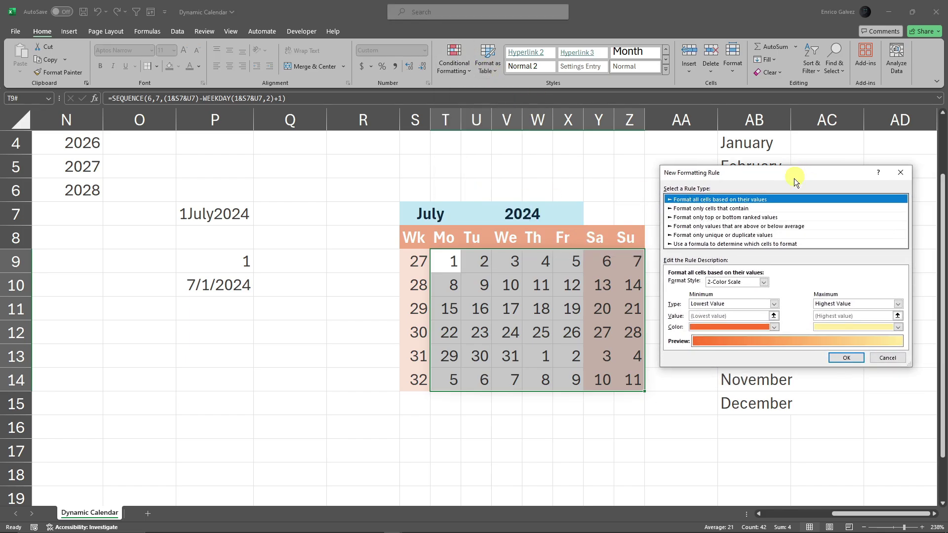
pyautogui.click(709, 243)
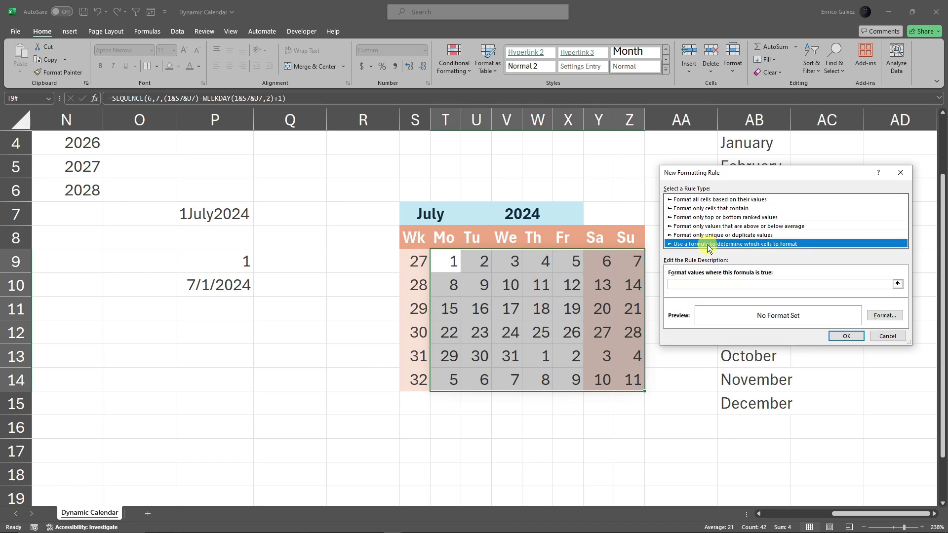
# Step: Enter =T9=TODAY() as the rule's formula, with T9 as a relative reference
pyautogui.click(739, 286)
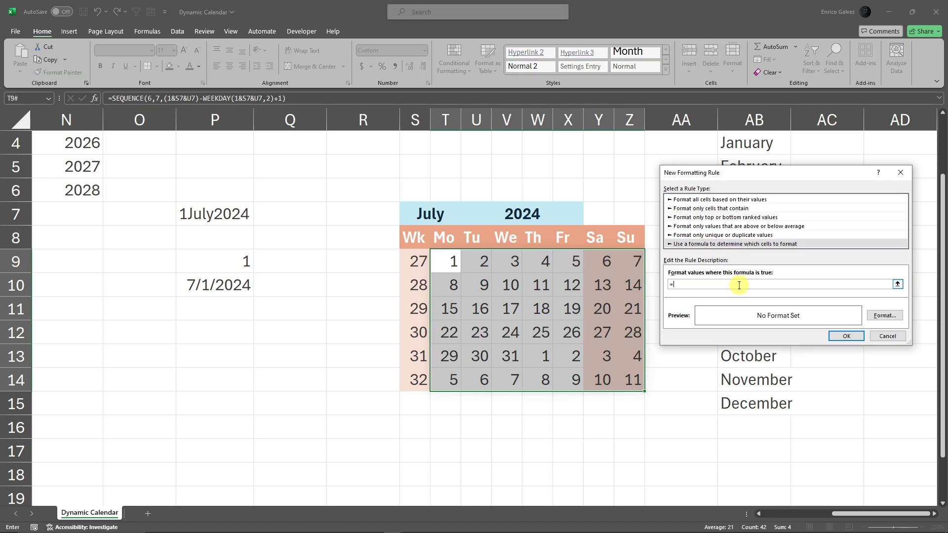
pyautogui.write('=')
pyautogui.click(454, 262)
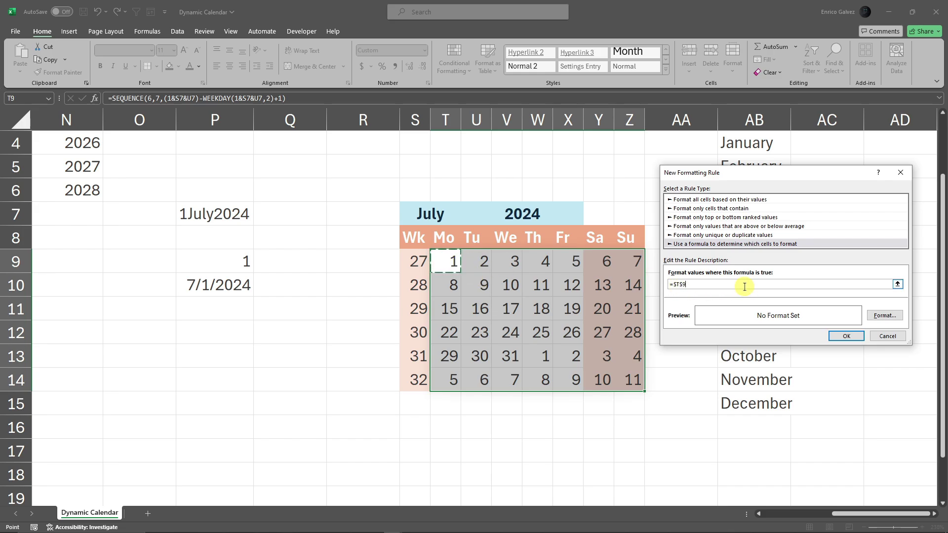
pyautogui.click(679, 284)
pyautogui.press('BackSpace')
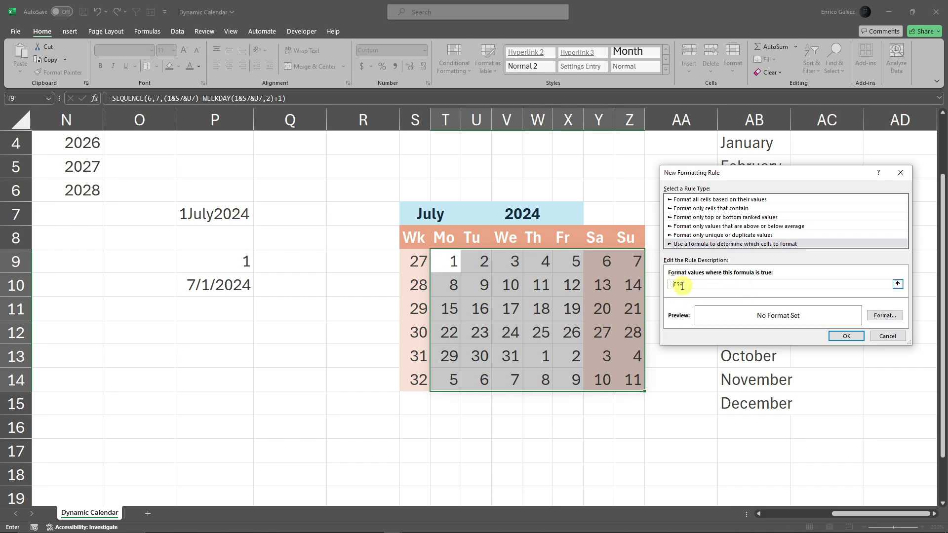
pyautogui.press('Right')
pyautogui.press('Delete')
# Step: Give the rule a yellow fill and apply it to the calendar dates
pyautogui.click(886, 315)
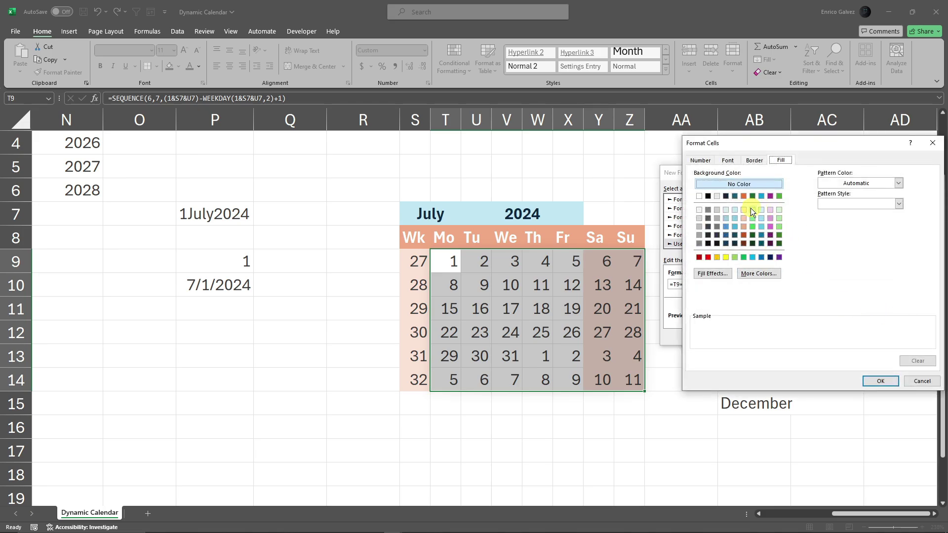
pyautogui.click(725, 257)
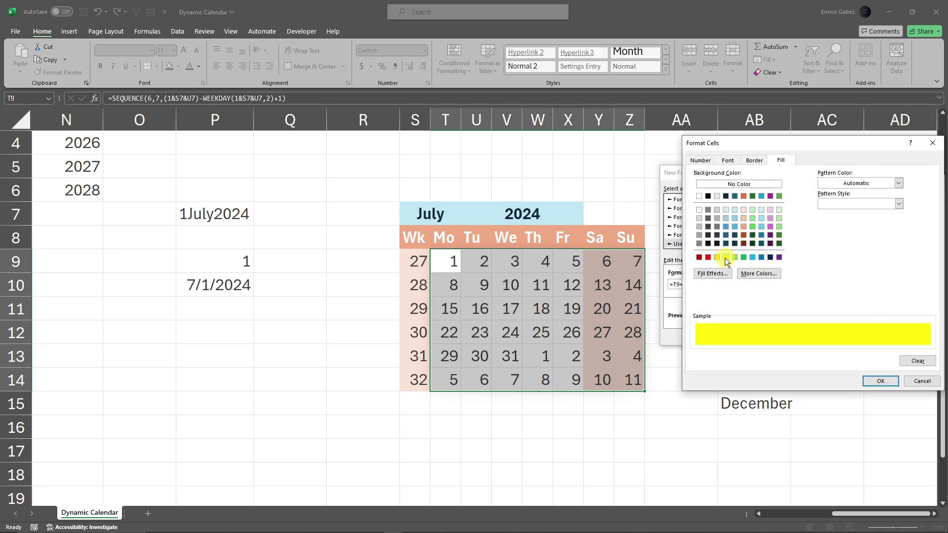
pyautogui.click(880, 381)
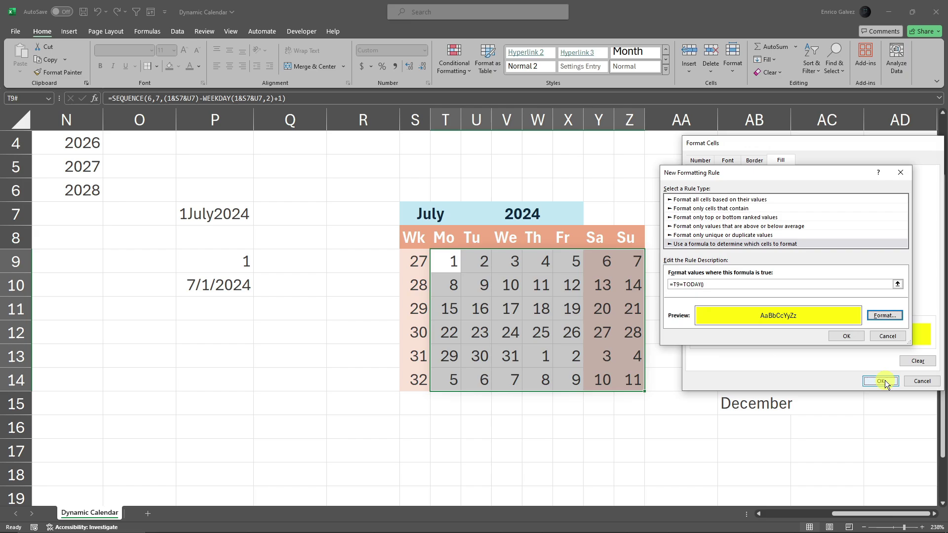
pyautogui.click(846, 336)
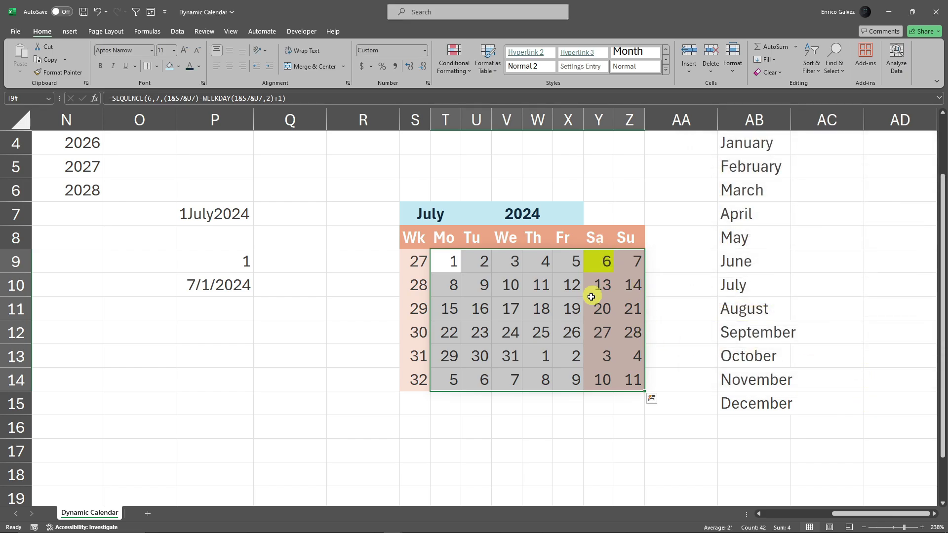
# Step: Test the current-date highlight by switching the month in S7 to February, April and back to July
pyautogui.click(685, 276)
pyautogui.click(463, 217)
pyautogui.press('Left')
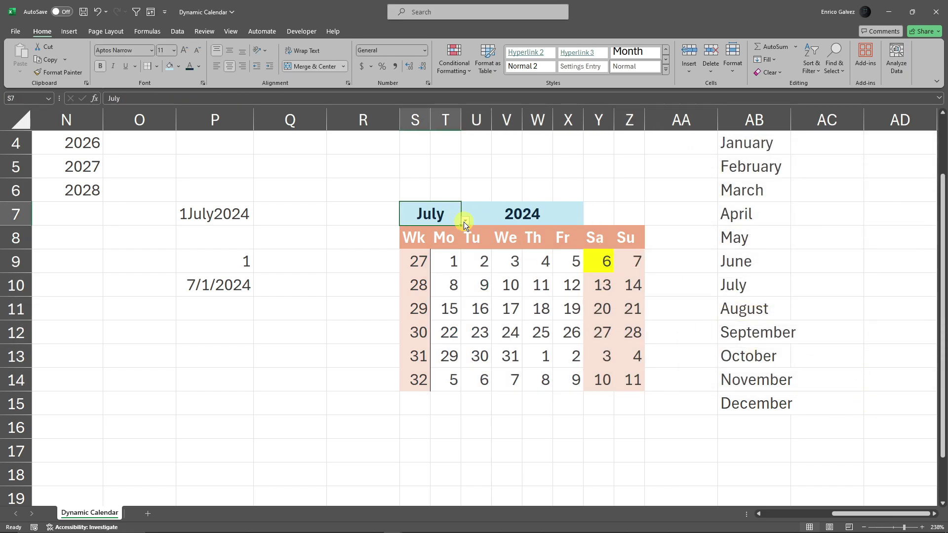
pyautogui.click(464, 220)
pyautogui.click(431, 238)
pyautogui.click(465, 220)
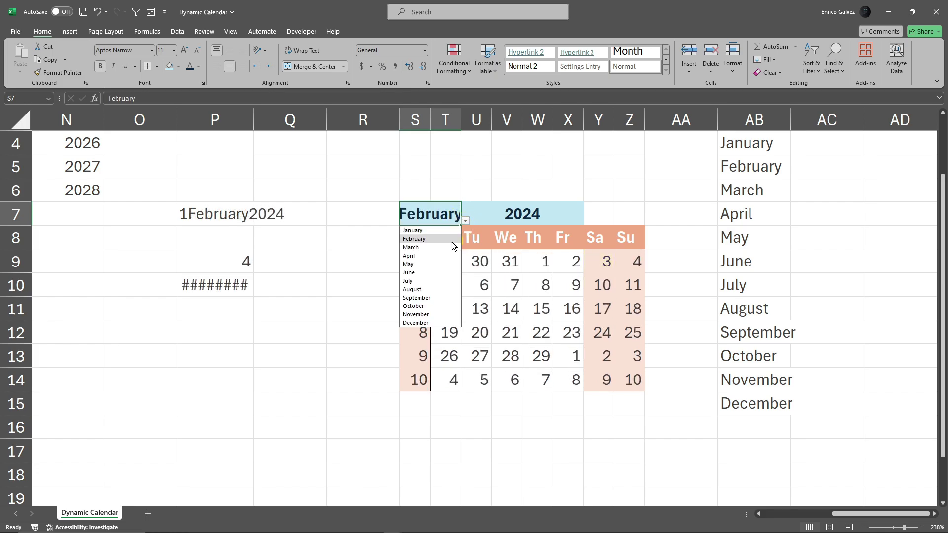
pyautogui.click(431, 256)
pyautogui.click(466, 220)
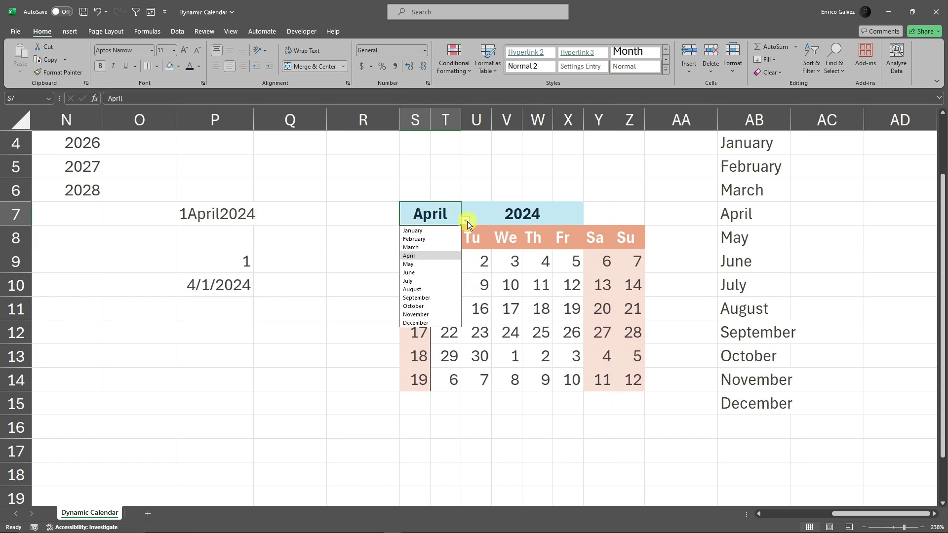
pyautogui.click(408, 281)
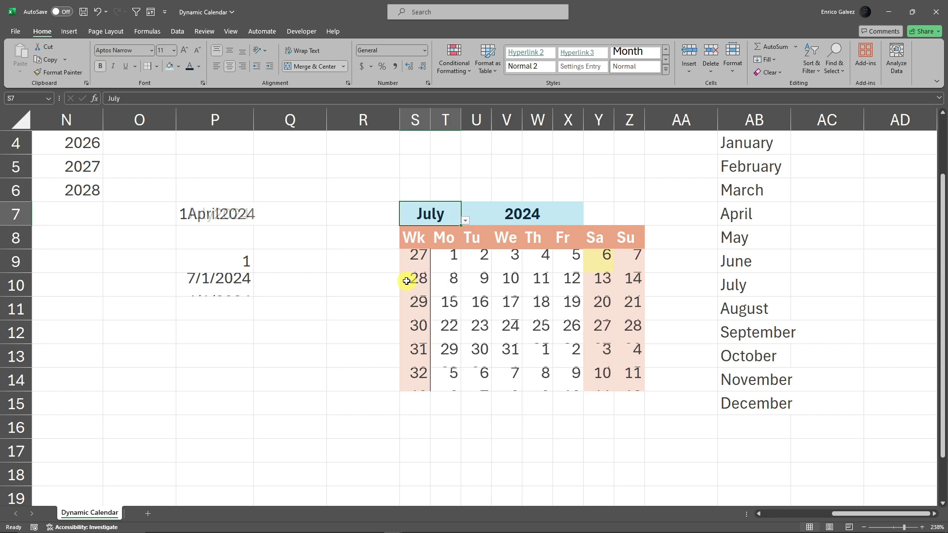
pyautogui.click(599, 260)
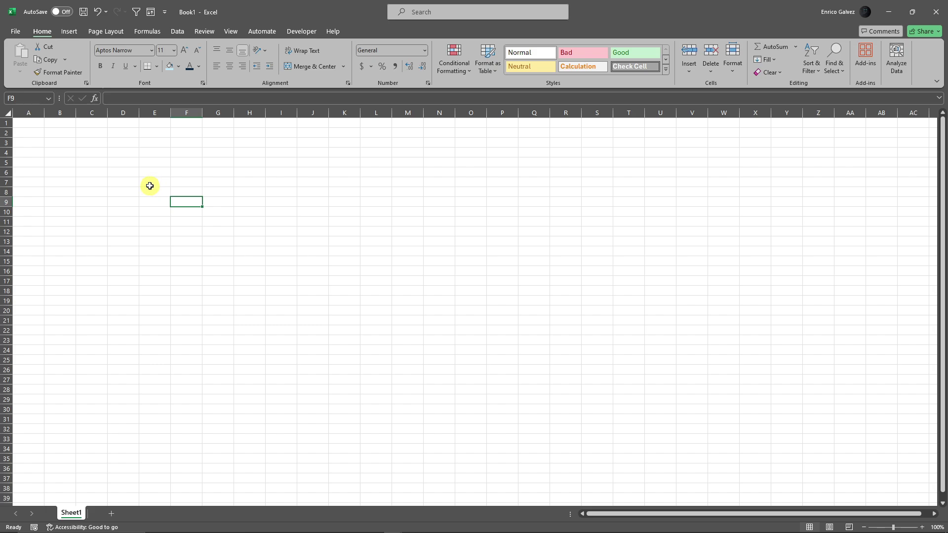
pyautogui.moveTo(62, 143); pyautogui.dragTo(889, 446)
pyautogui.click(24, 218)
pyautogui.click(145, 164)
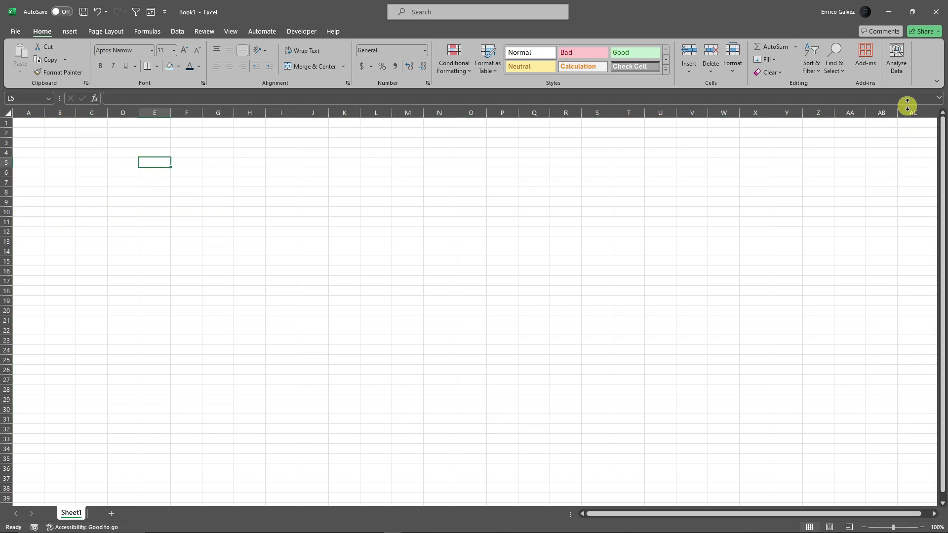
# Step: Search the Office Add-ins store for "calendar" and add Mini Calendar and Date Picker to the sheet
pyautogui.click(864, 54)
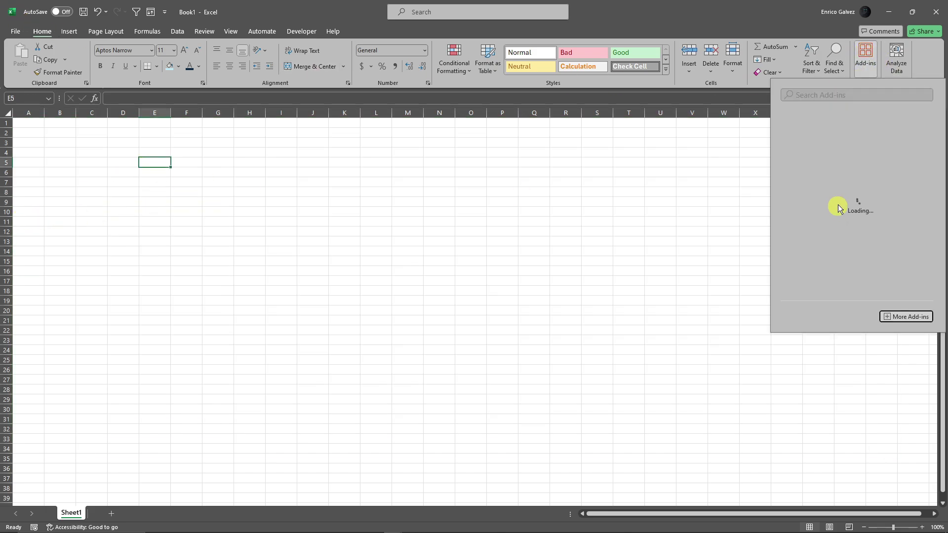
pyautogui.click(909, 318)
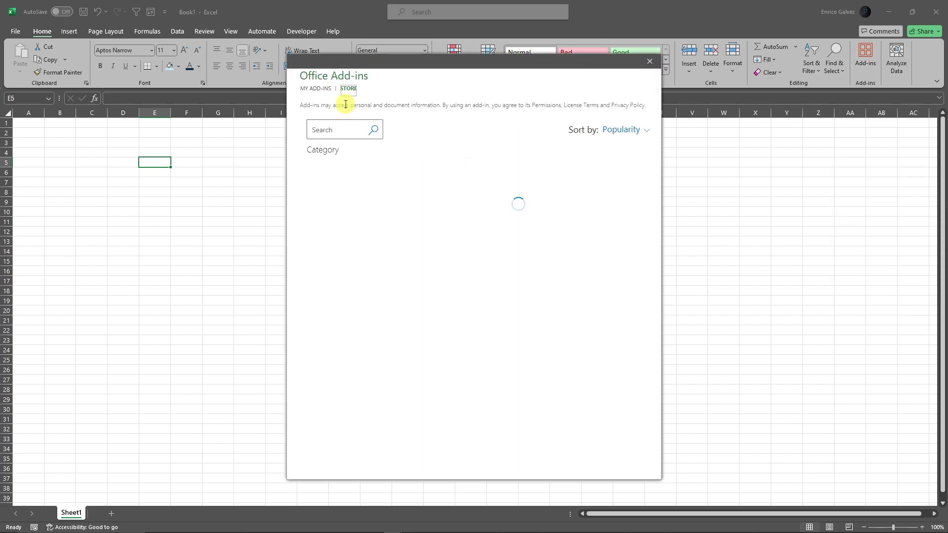
pyautogui.click(349, 130)
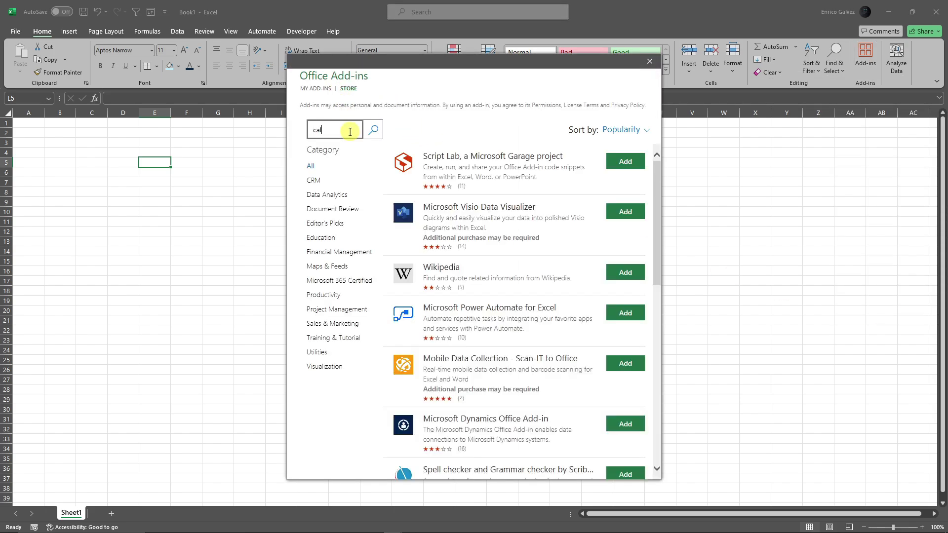
pyautogui.write('calendar')
pyautogui.press('Return')
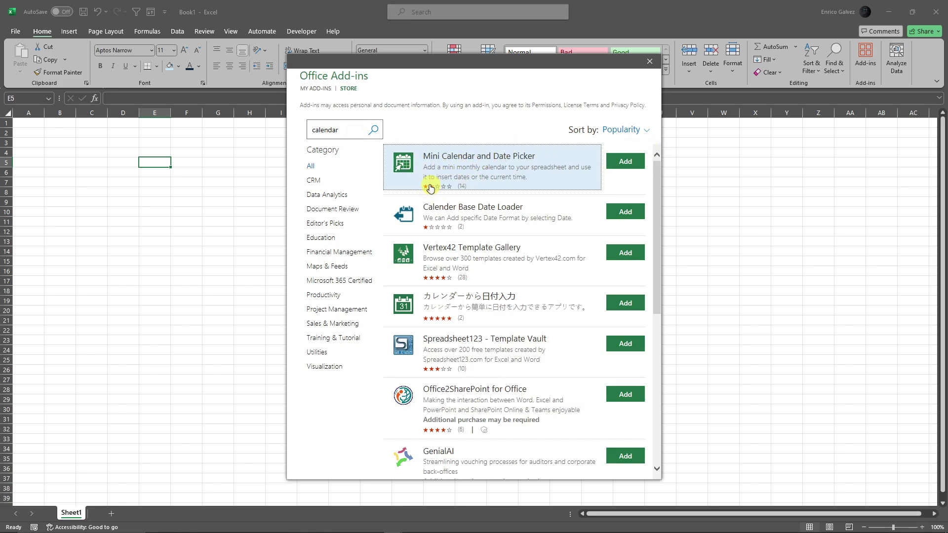
pyautogui.click(625, 162)
pyautogui.click(574, 234)
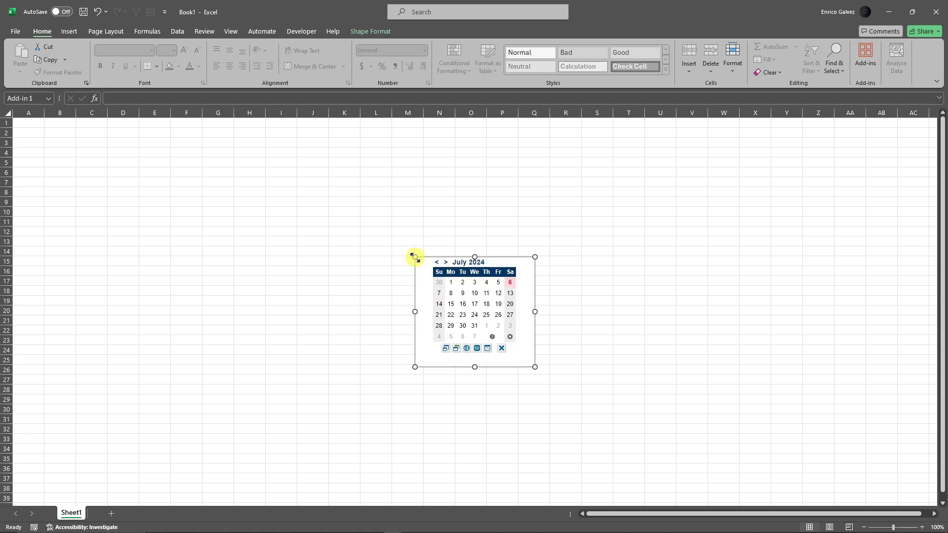
# Step: Enlarge the mini calendar object and move it to cover about columns F to Q and rows 7 to 29
pyautogui.moveTo(415, 256); pyautogui.dragTo(320, 186)
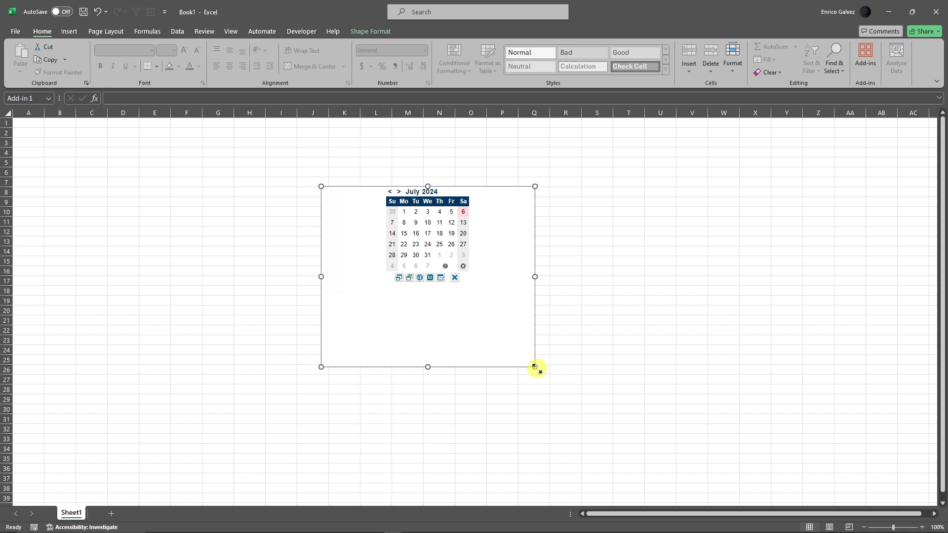
pyautogui.moveTo(536, 368); pyautogui.dragTo(523, 294)
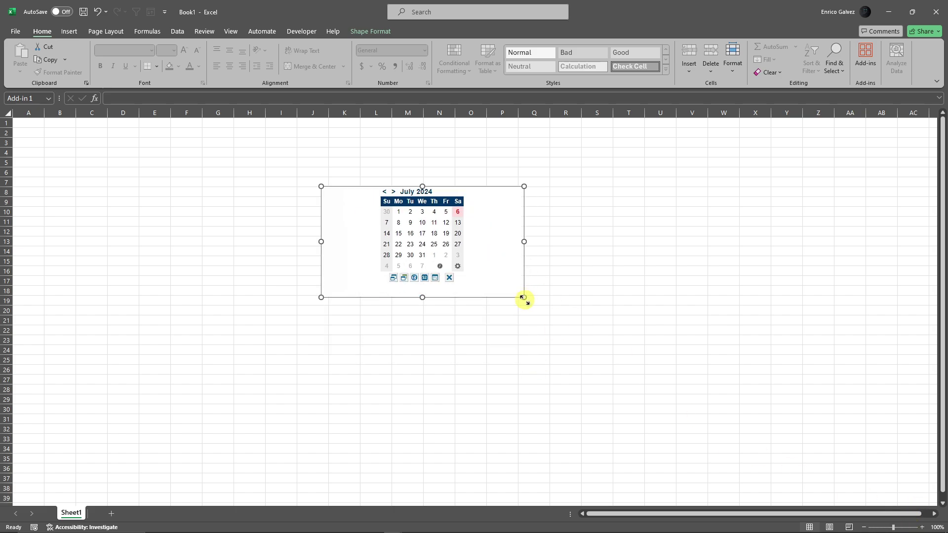
pyautogui.moveTo(524, 297); pyautogui.dragTo(663, 411)
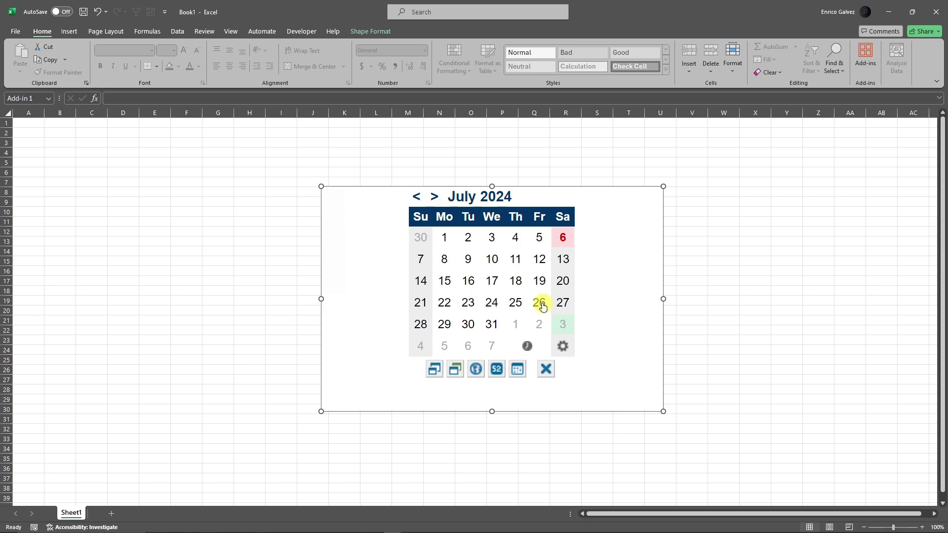
pyautogui.click(749, 290)
pyautogui.click(500, 185)
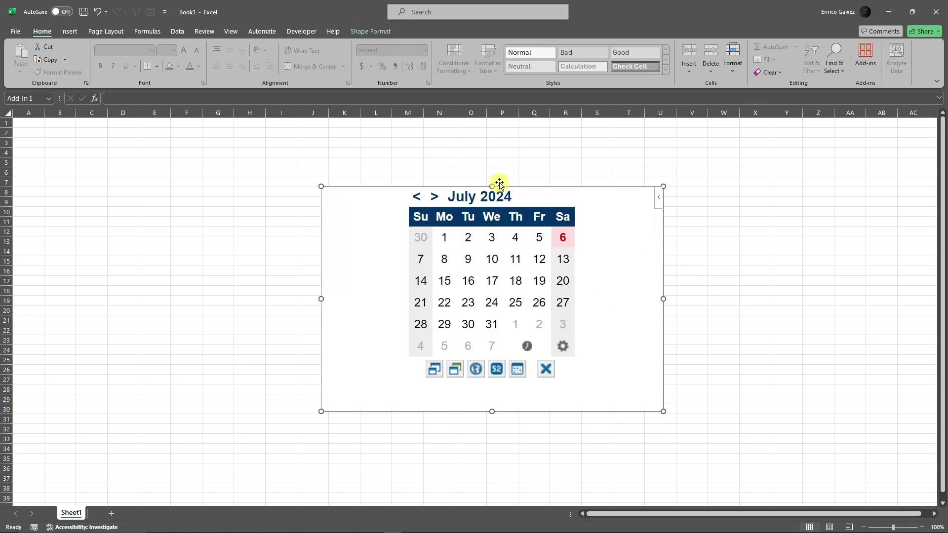
pyautogui.moveTo(500, 185); pyautogui.dragTo(371, 179)
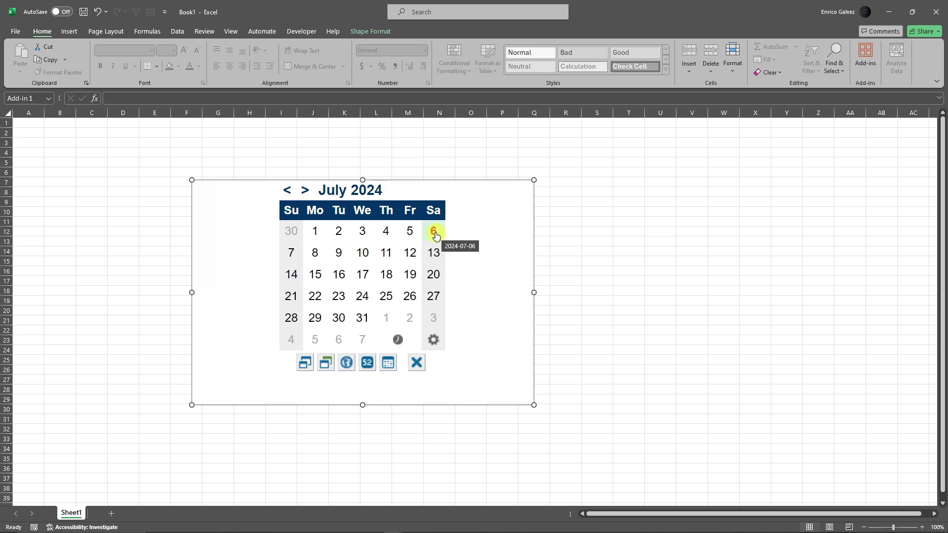
# Step: Insert July 6, 2024 into X18 from the mini calendar and overwrite it with July 13, 2024
pyautogui.click(436, 236)
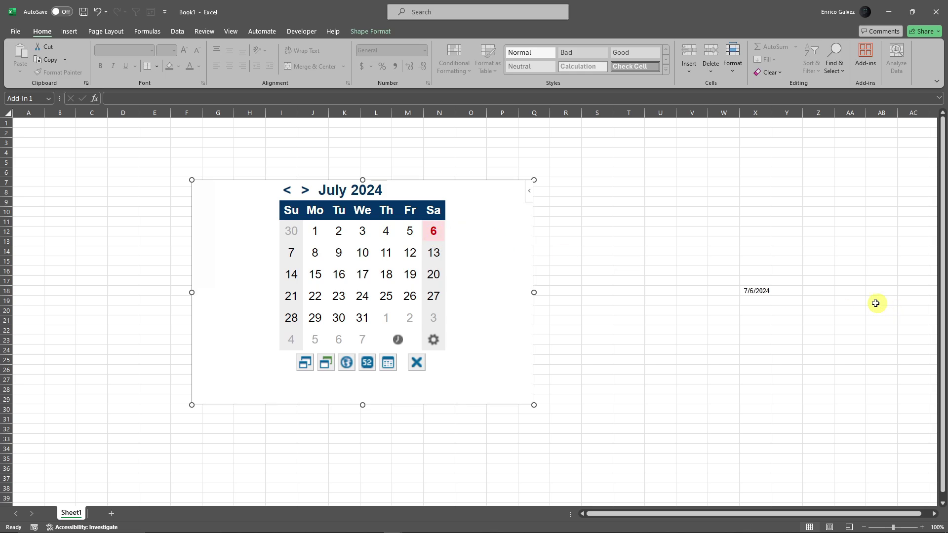
pyautogui.click(755, 291)
pyautogui.click(439, 254)
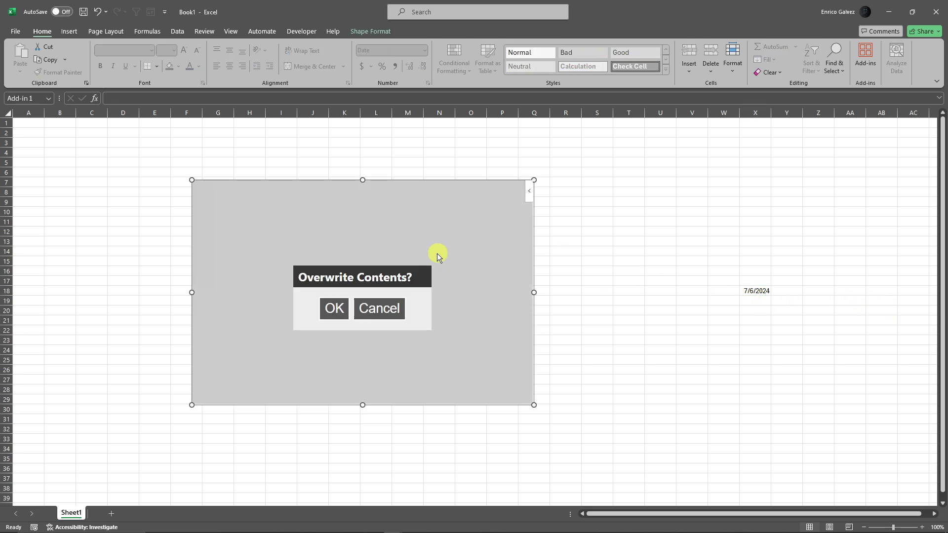
pyautogui.click(333, 310)
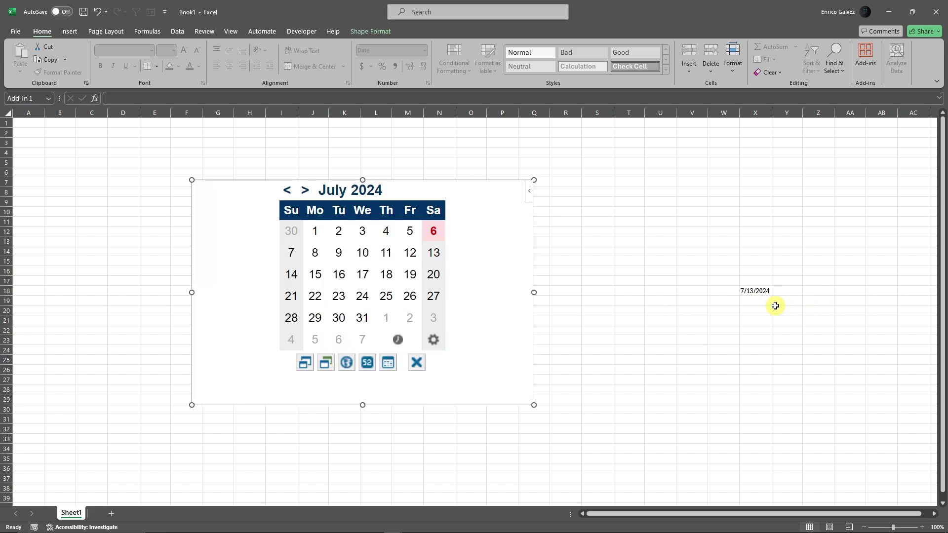
pyautogui.click(755, 291)
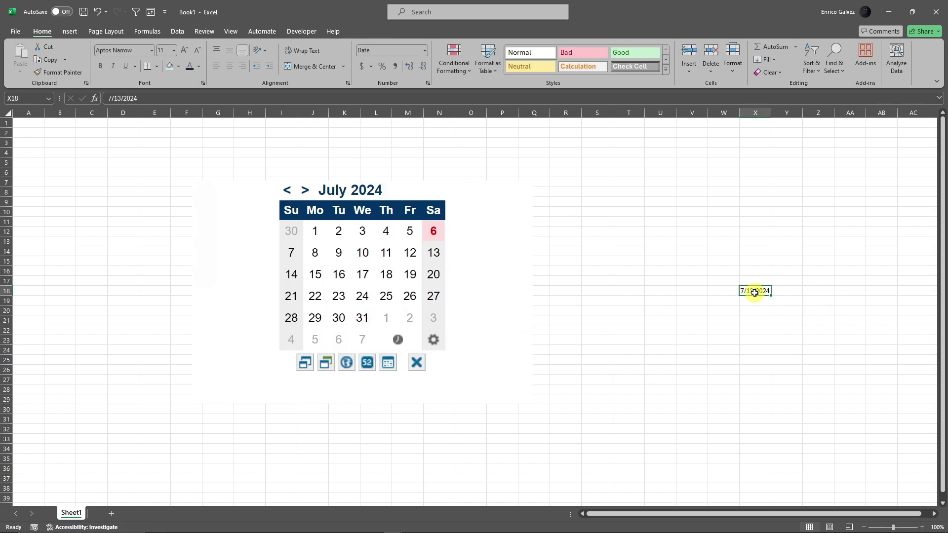
# Step: Cycle through the mini calendar's appearance options and end on the green color theme
pyautogui.click(305, 366)
pyautogui.click(306, 319)
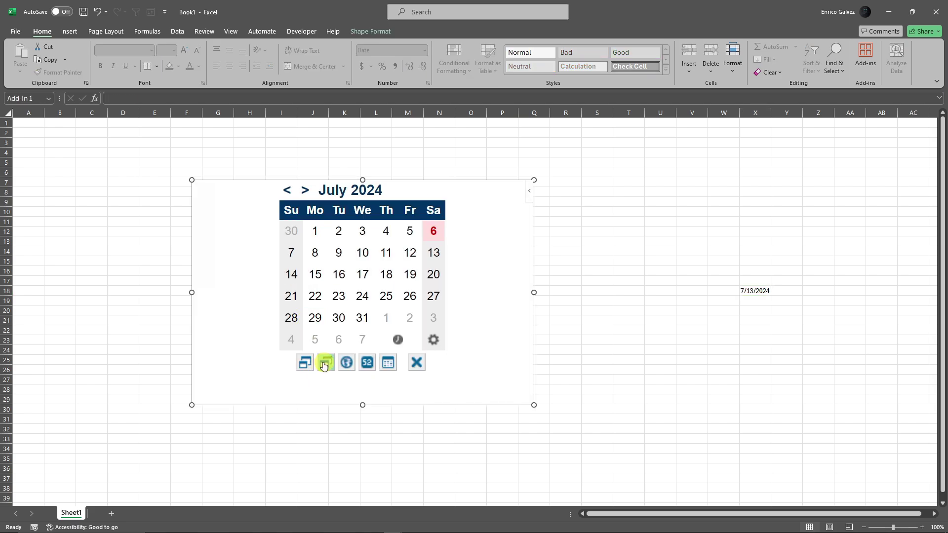
pyautogui.click(324, 366)
pyautogui.click(324, 366)
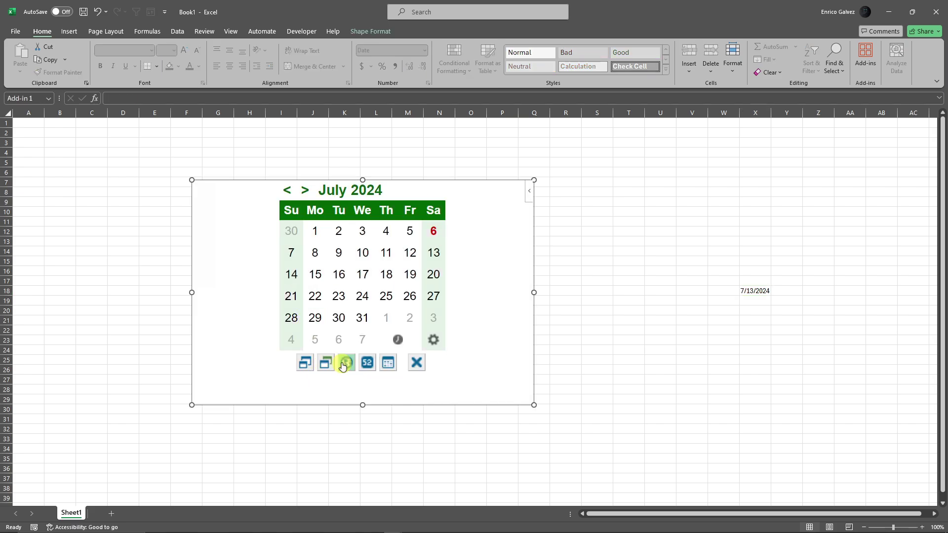
# Step: Cycle the mini calendar's calendar system from ISO through the U.S. variants to Sat-1st U.S. Calendar System
pyautogui.click(340, 364)
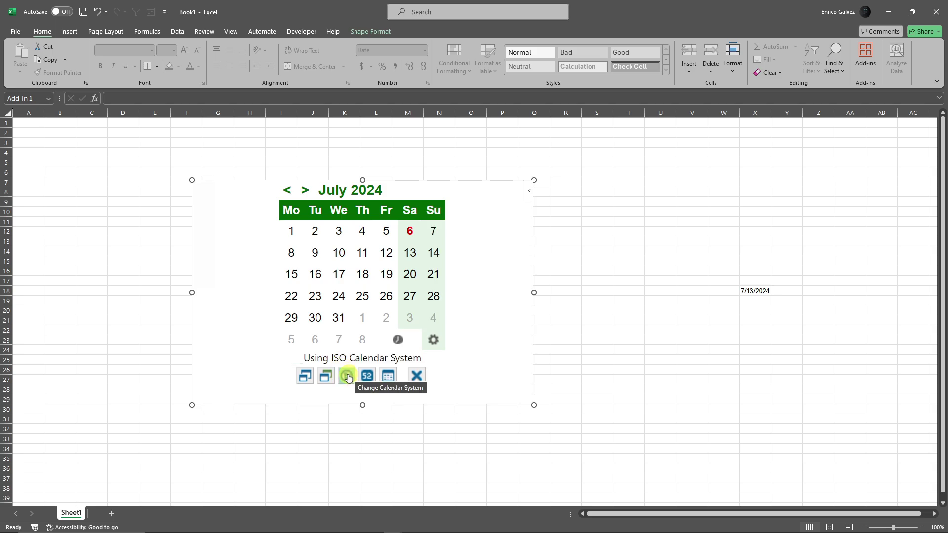
pyautogui.click(347, 377)
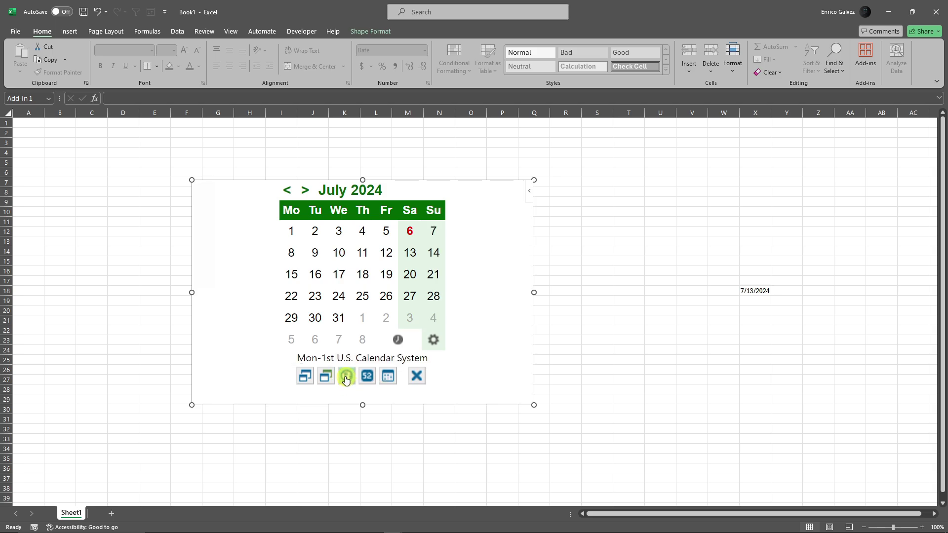
pyautogui.click(347, 378)
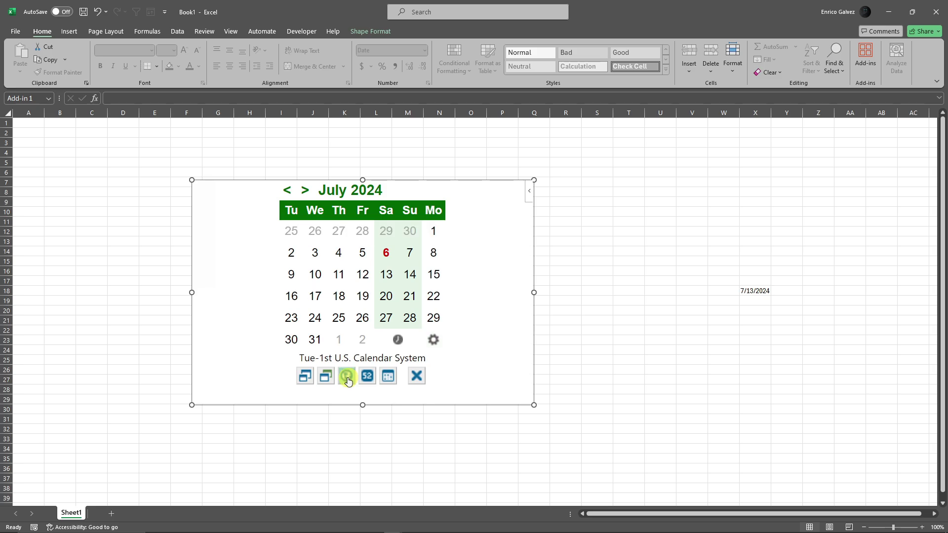
pyautogui.click(347, 377)
pyautogui.click(347, 377)
pyautogui.click(347, 377)
pyautogui.click(347, 377)
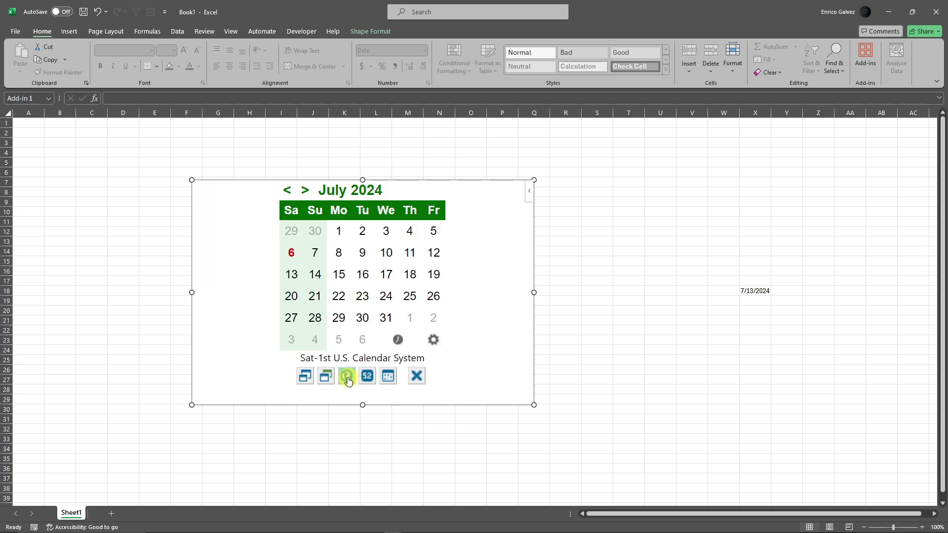
# Step: Show week numbers in the mini calendar and mark the dates from range Sheet1!$X$18, closing its settings
pyautogui.click(367, 380)
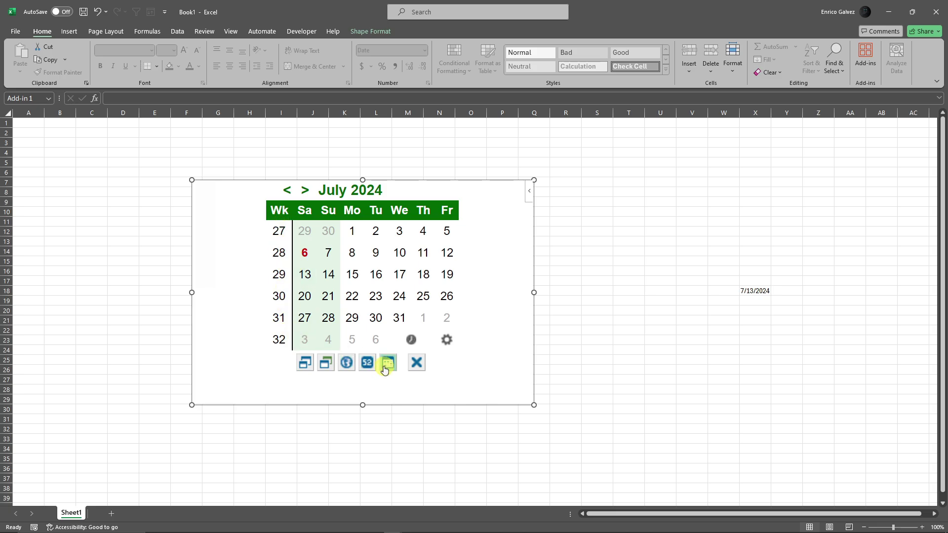
pyautogui.click(385, 371)
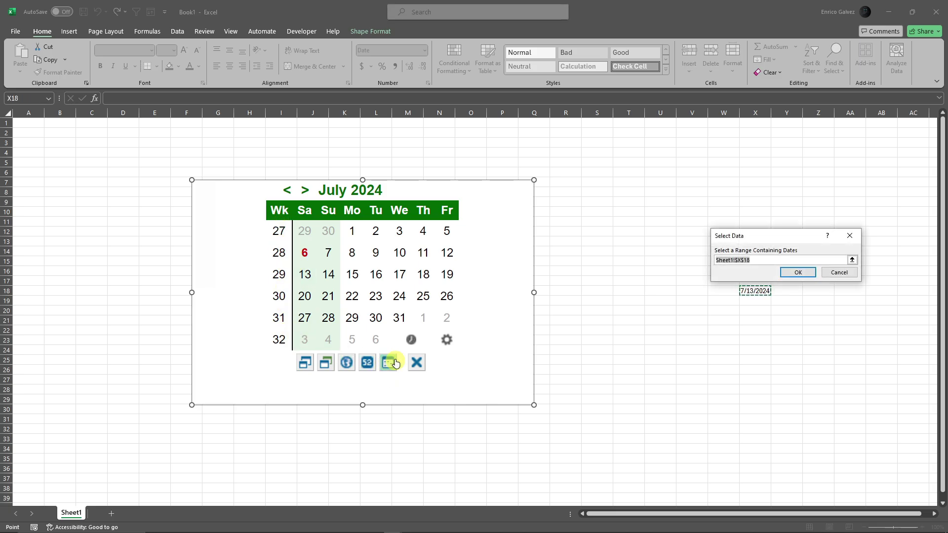
pyautogui.click(804, 273)
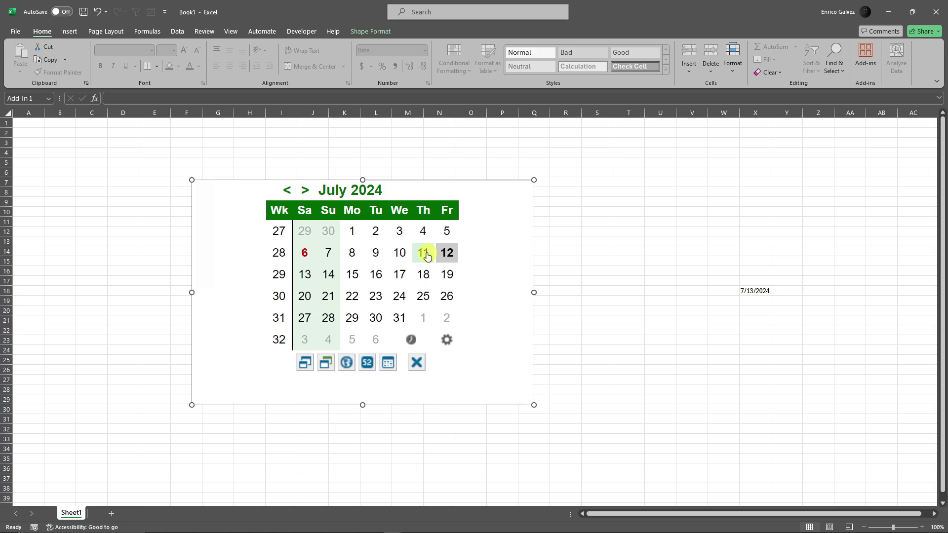
pyautogui.click(413, 362)
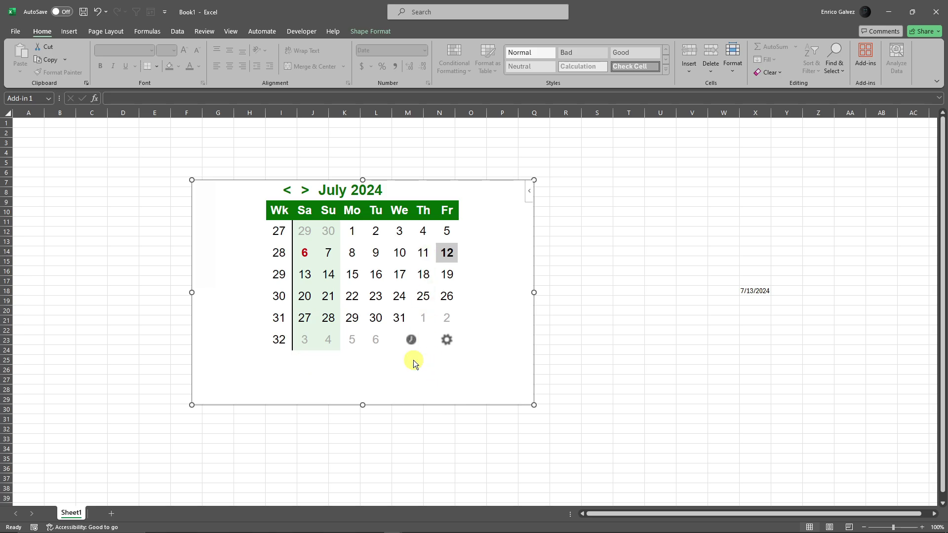
# Step: Insert July 17, 2024 into cell R15 from the mini calendar
pyautogui.click(529, 191)
pyautogui.click(565, 261)
pyautogui.click(401, 273)
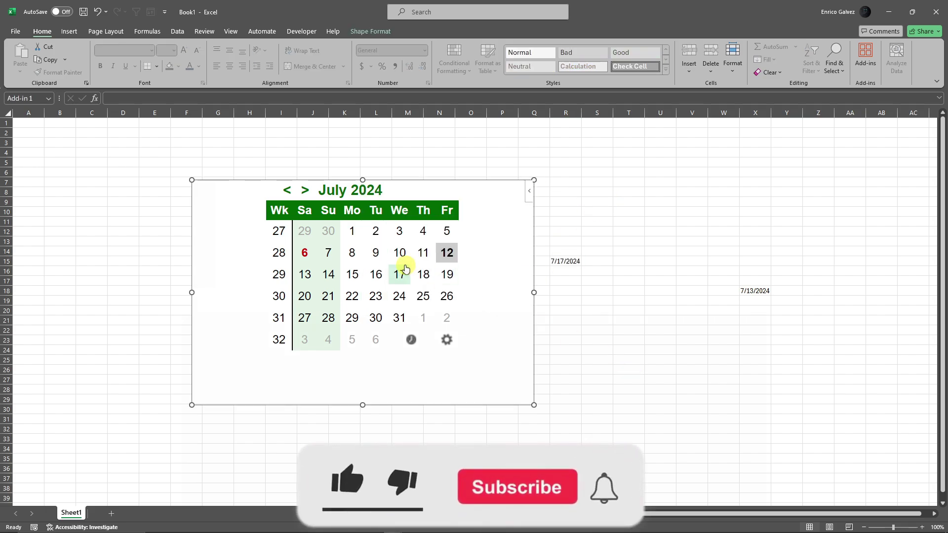